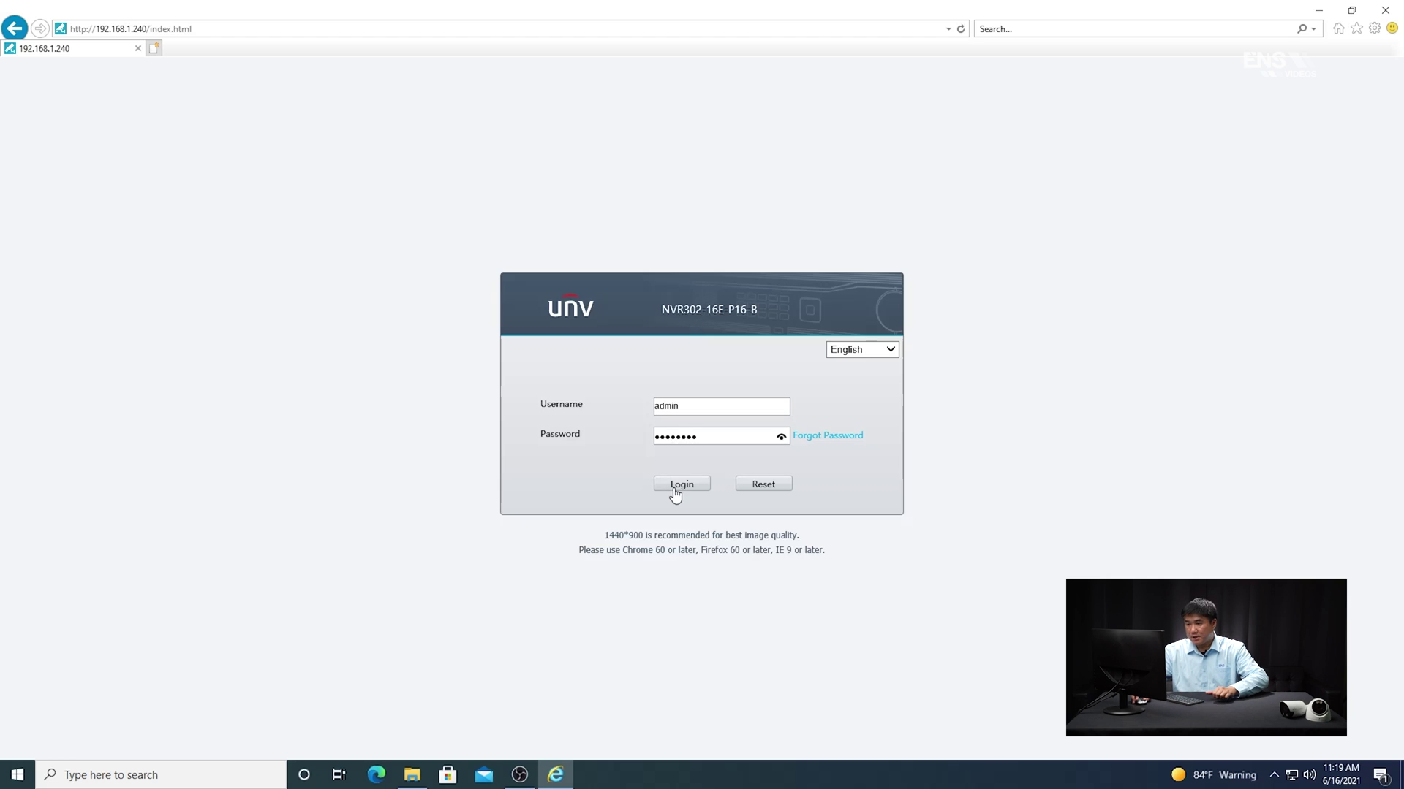
# Log in to the NVR's web interface and dismiss the browser's offer to store the password
pyautogui.click(674, 485)
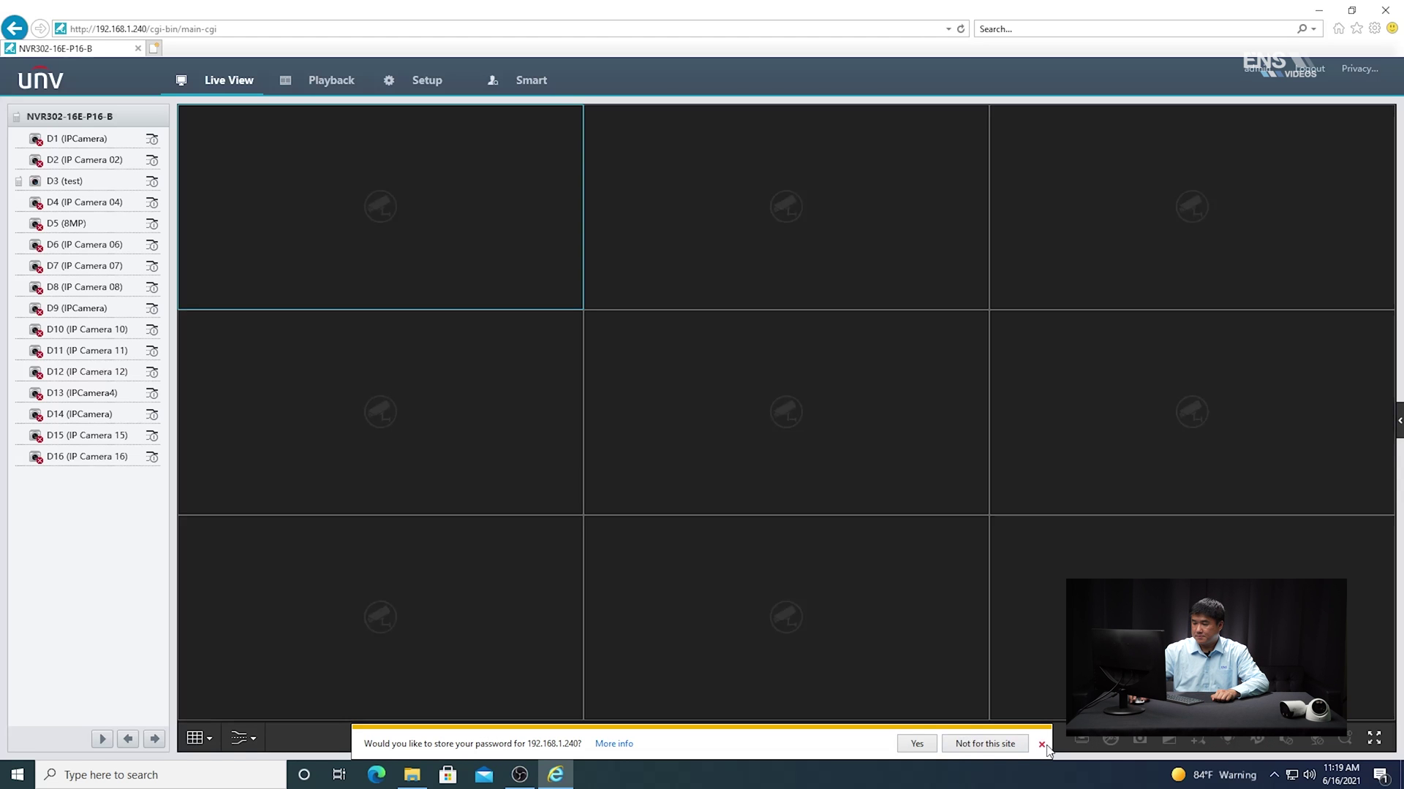
pyautogui.click(1042, 745)
pyautogui.click(1043, 746)
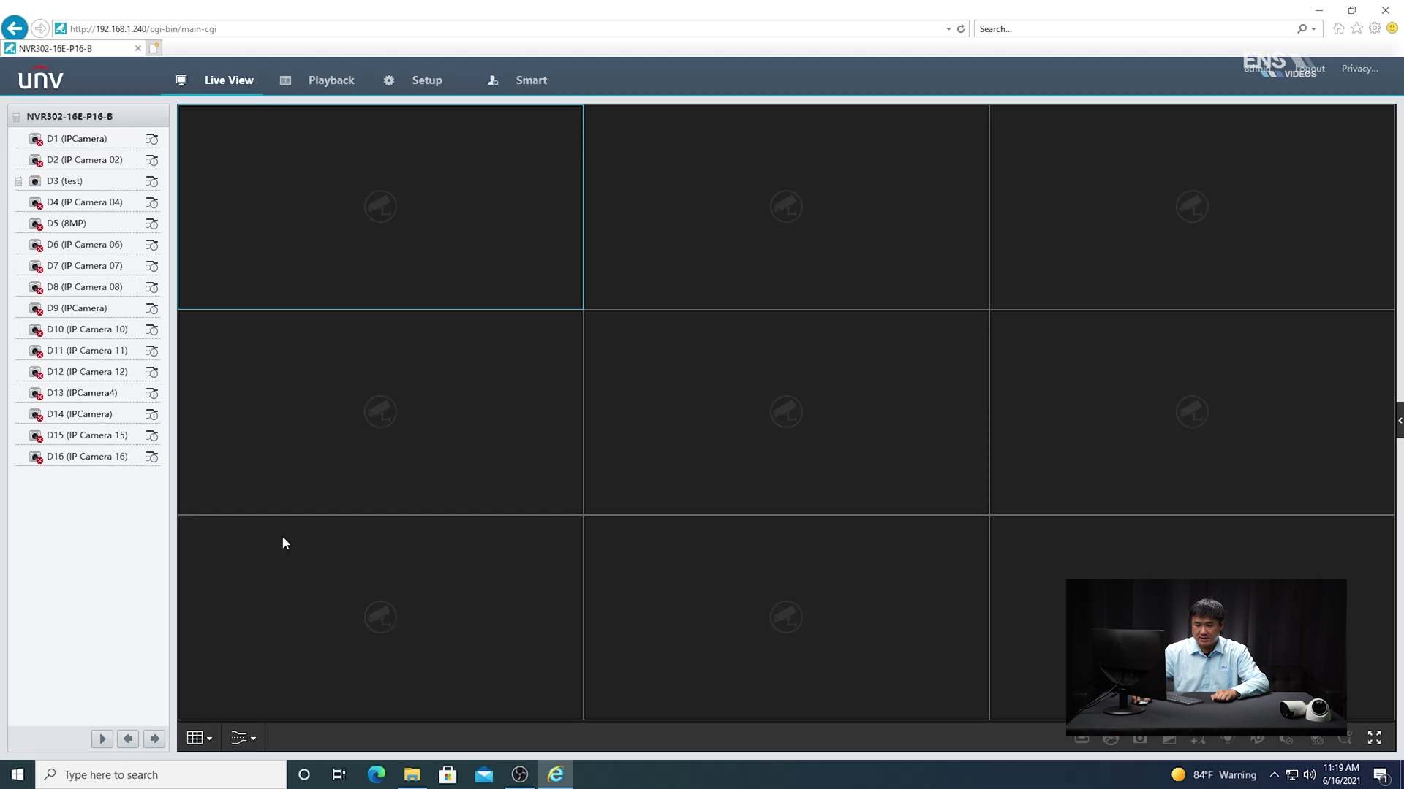
# Switch the live view to a single-window layout and play camera D3 (test) in it
pyautogui.click(198, 739)
pyautogui.click(197, 680)
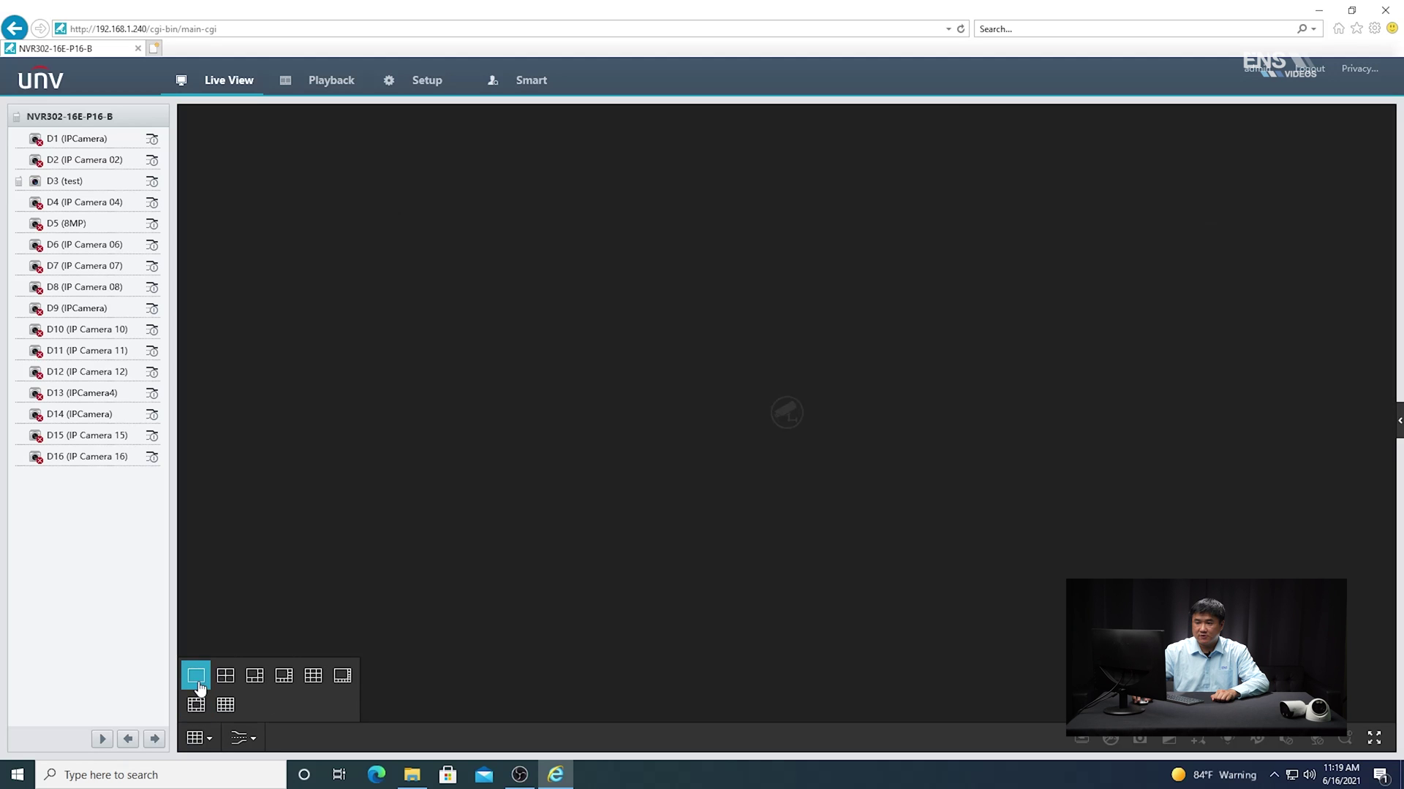
pyautogui.doubleClick(38, 184)
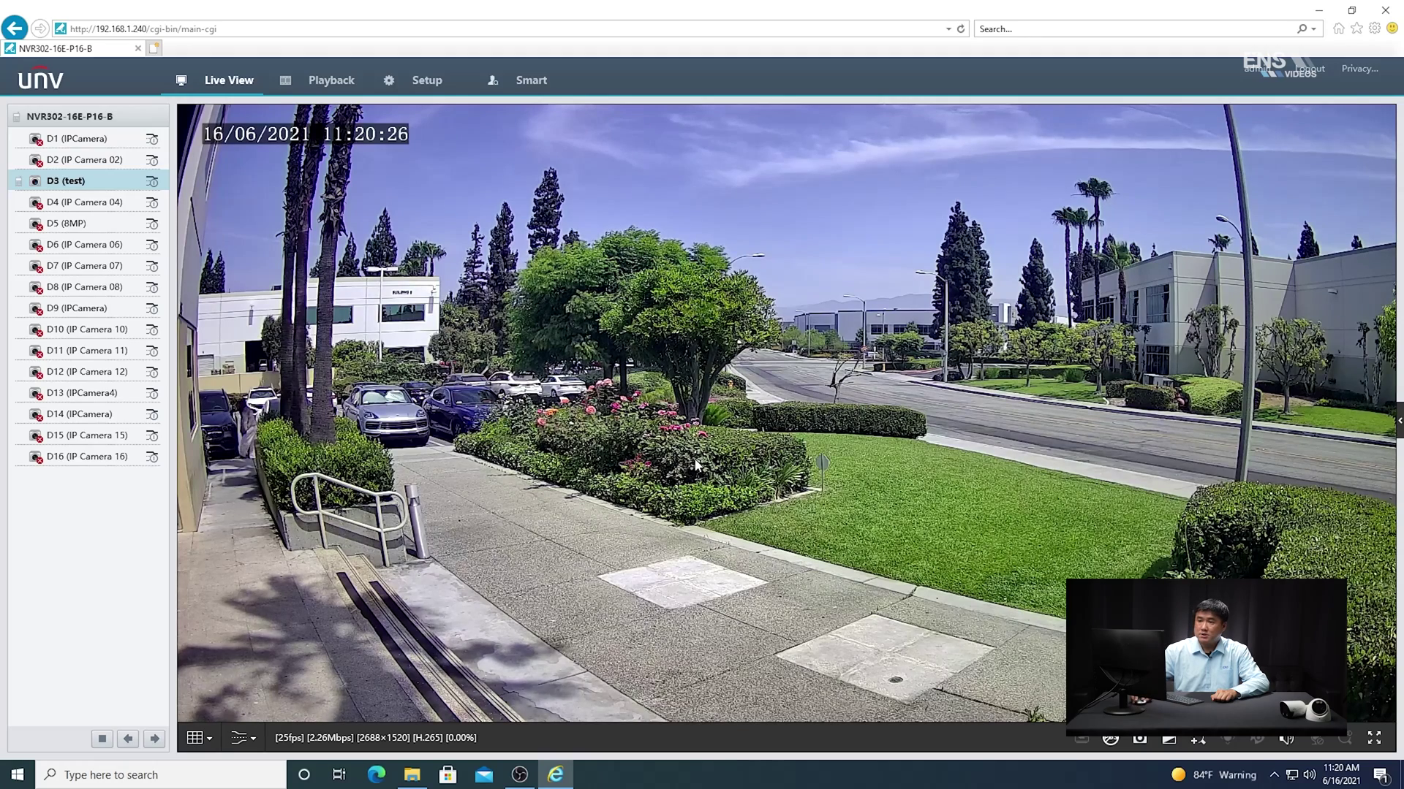
# Save the Client setup with Intelligent Mark on
pyautogui.click(422, 86)
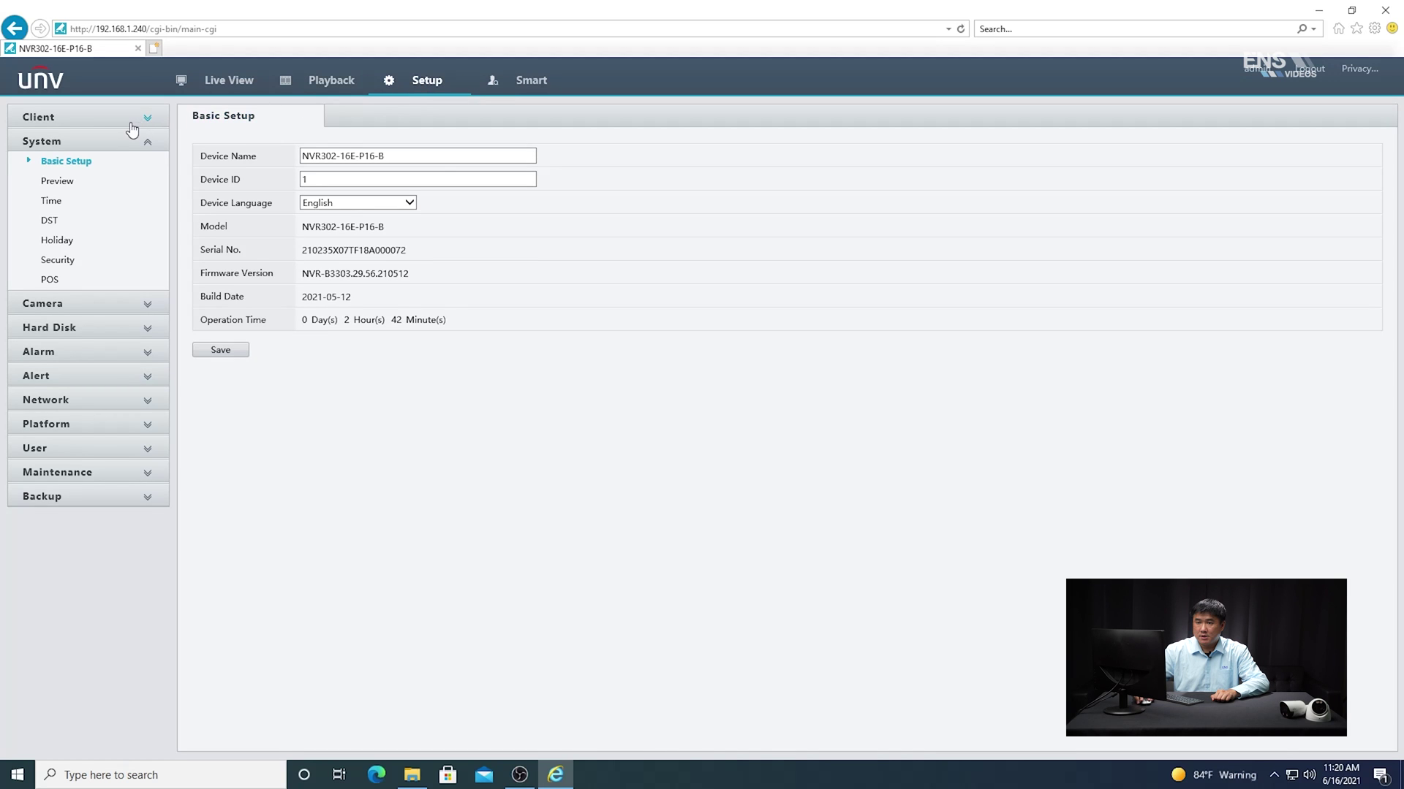
pyautogui.click(118, 121)
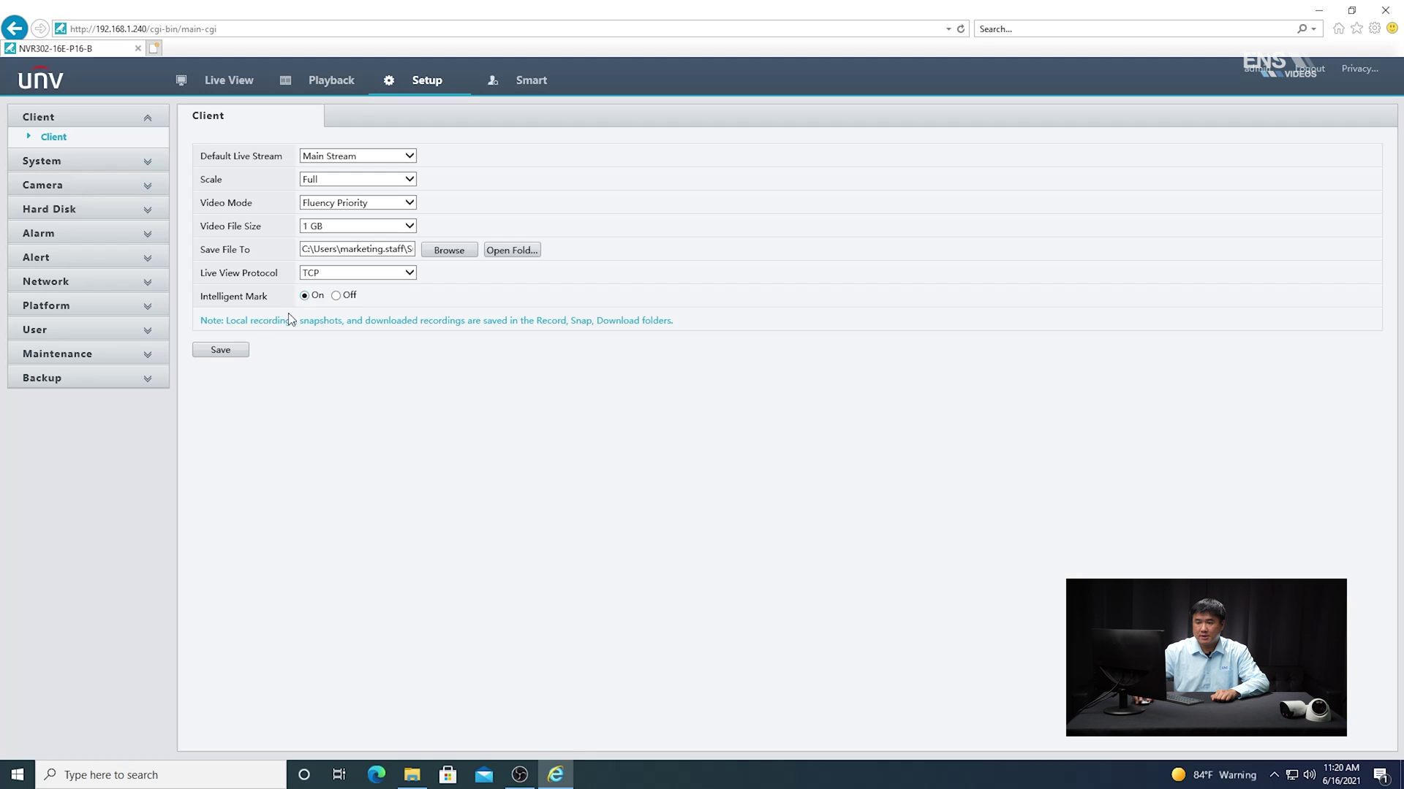
pyautogui.click(223, 352)
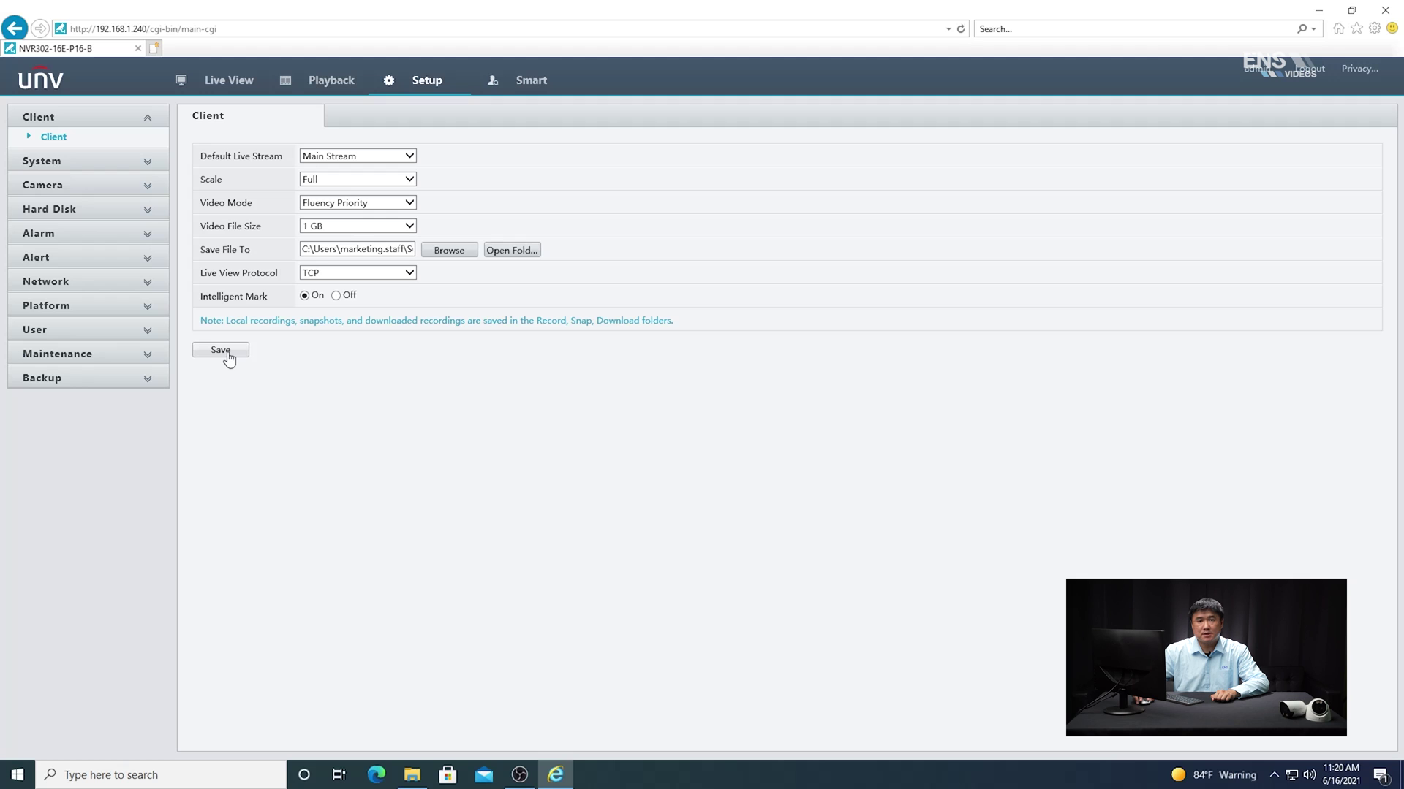
pyautogui.click(226, 353)
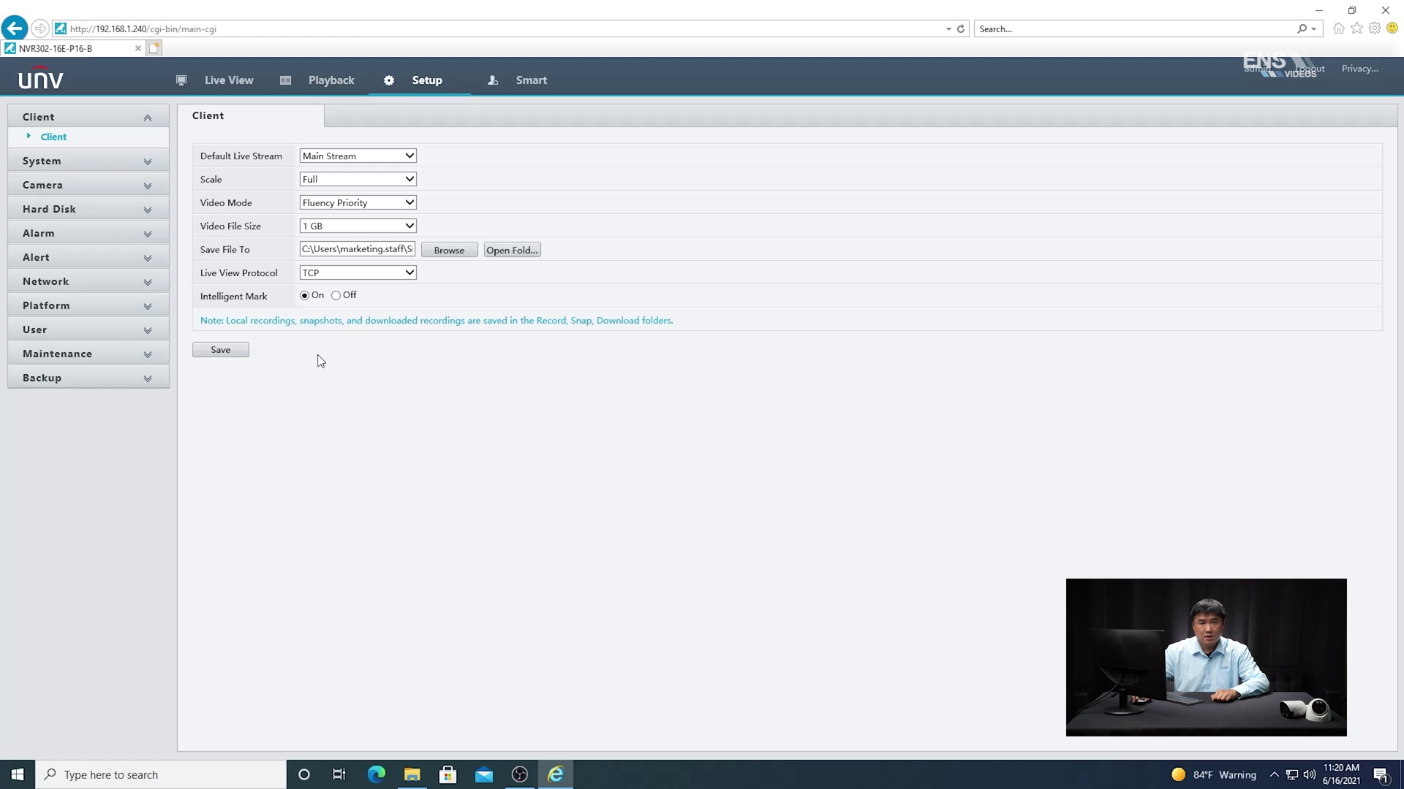
# Set camera D3 (test)'s recording schedule to Event type all day and copy it to all days including Holiday
pyautogui.click(148, 192)
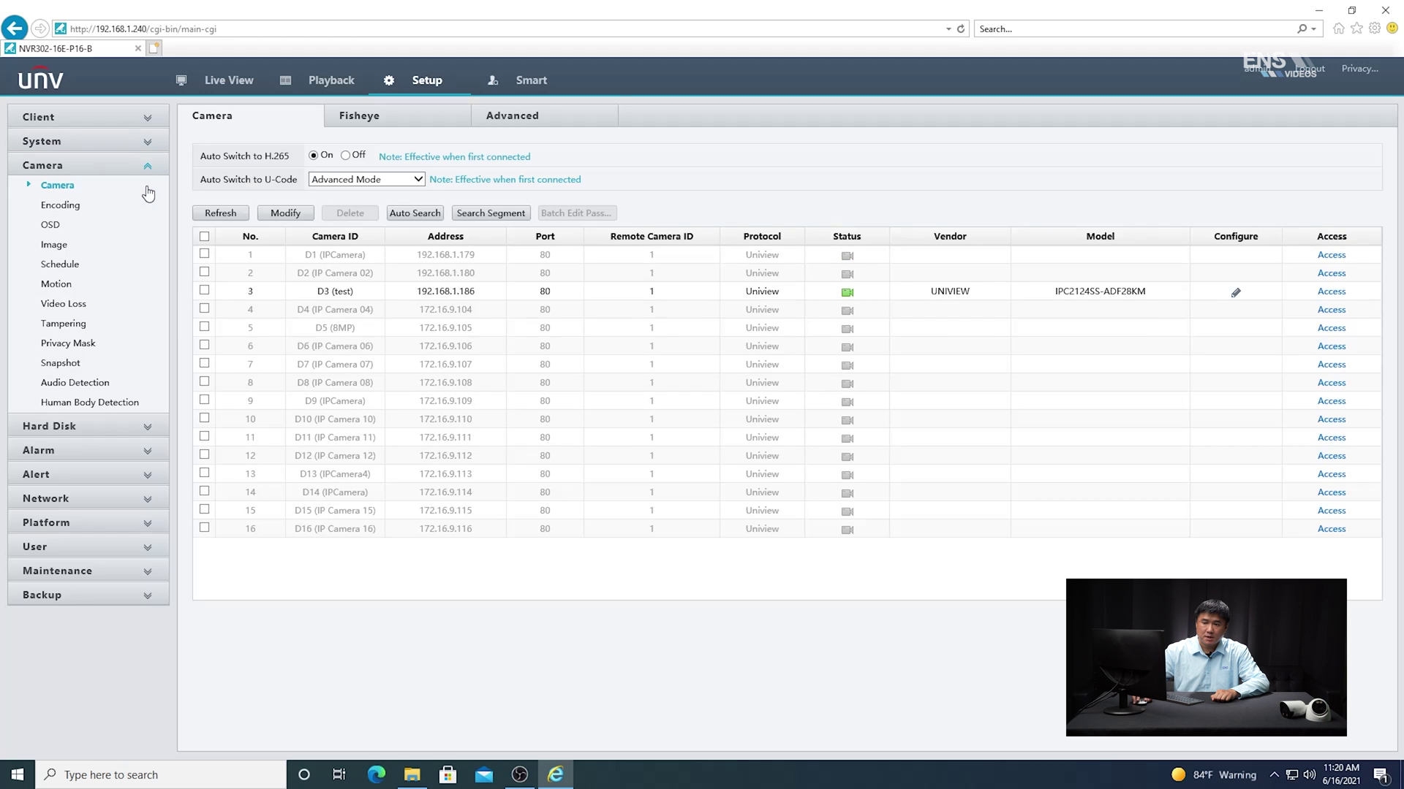
pyautogui.click(64, 268)
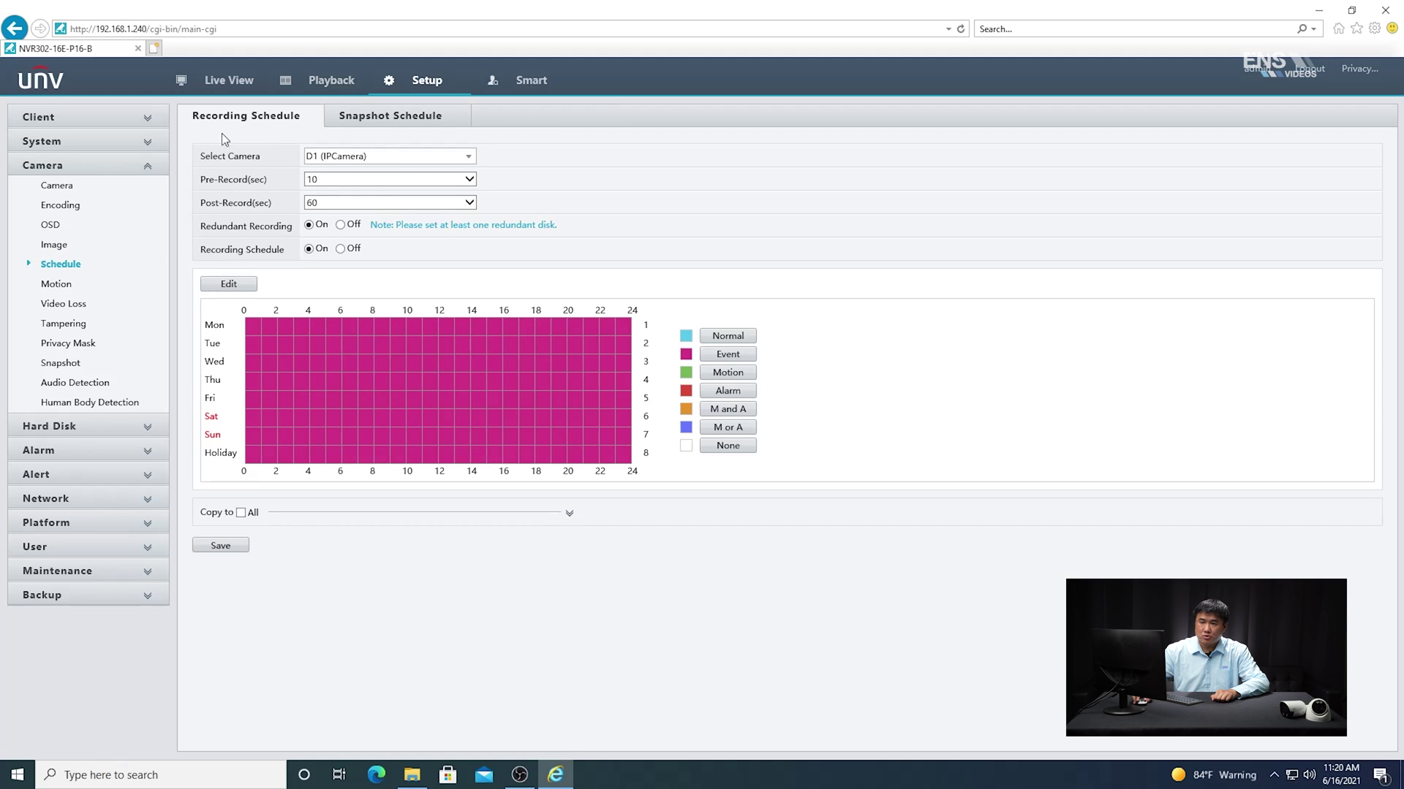
pyautogui.click(415, 157)
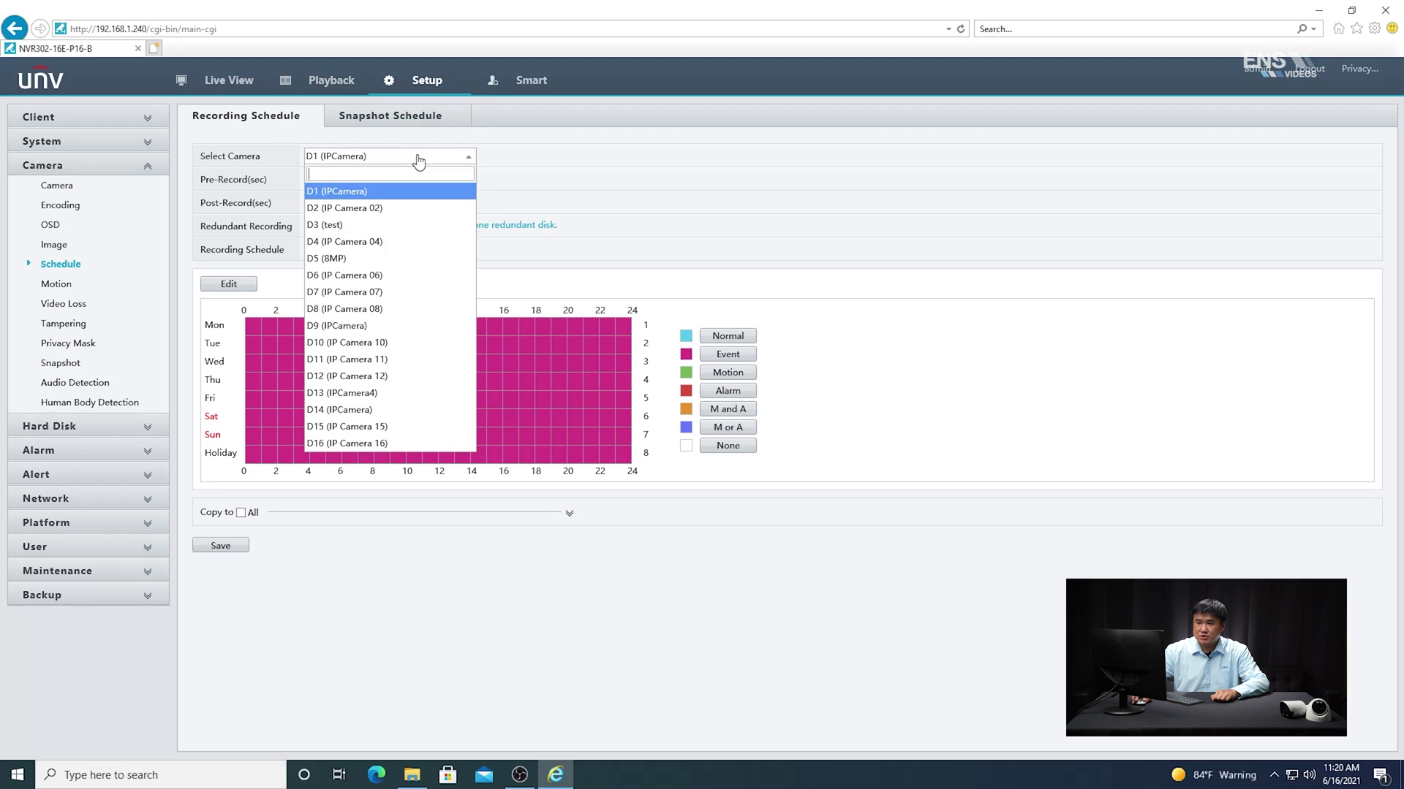
pyautogui.click(333, 227)
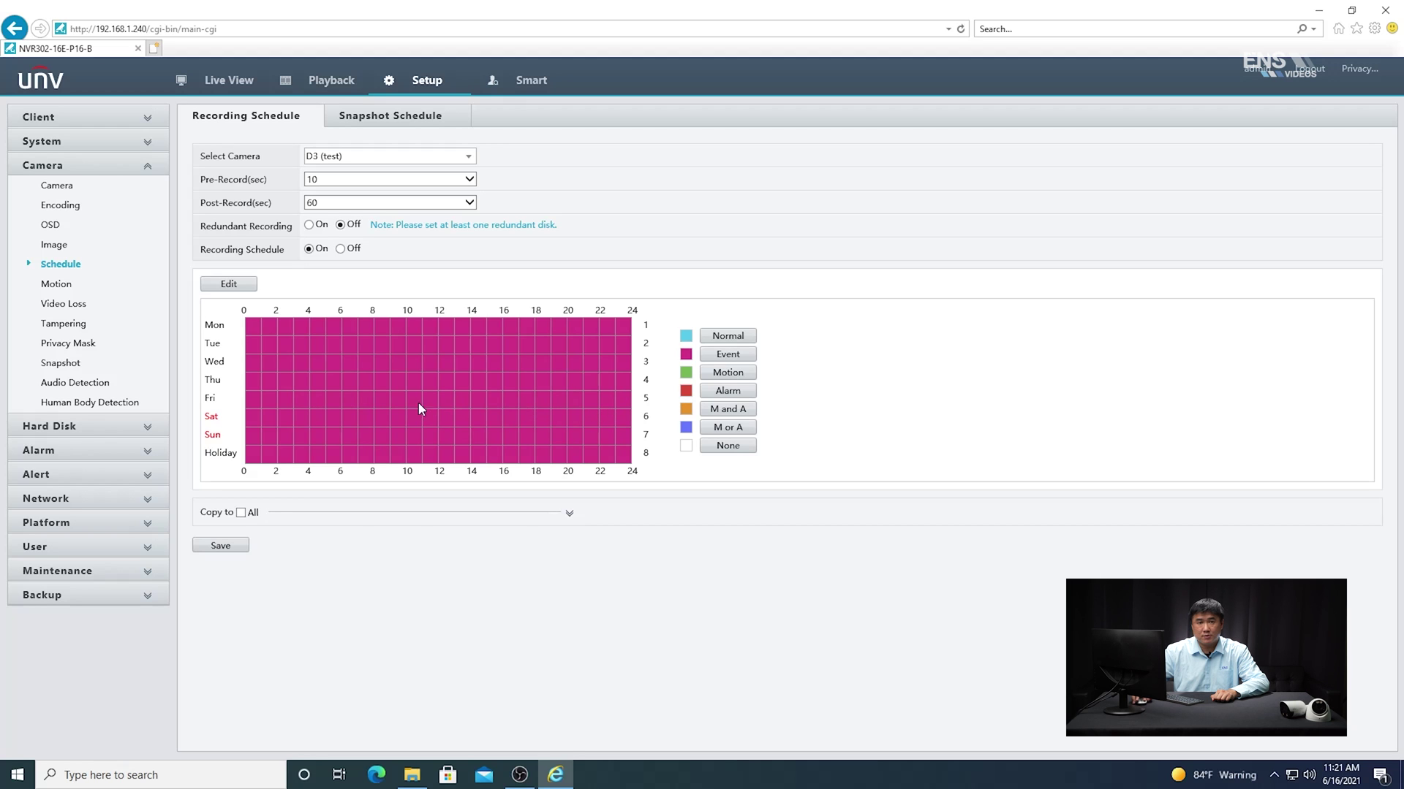
pyautogui.click(229, 286)
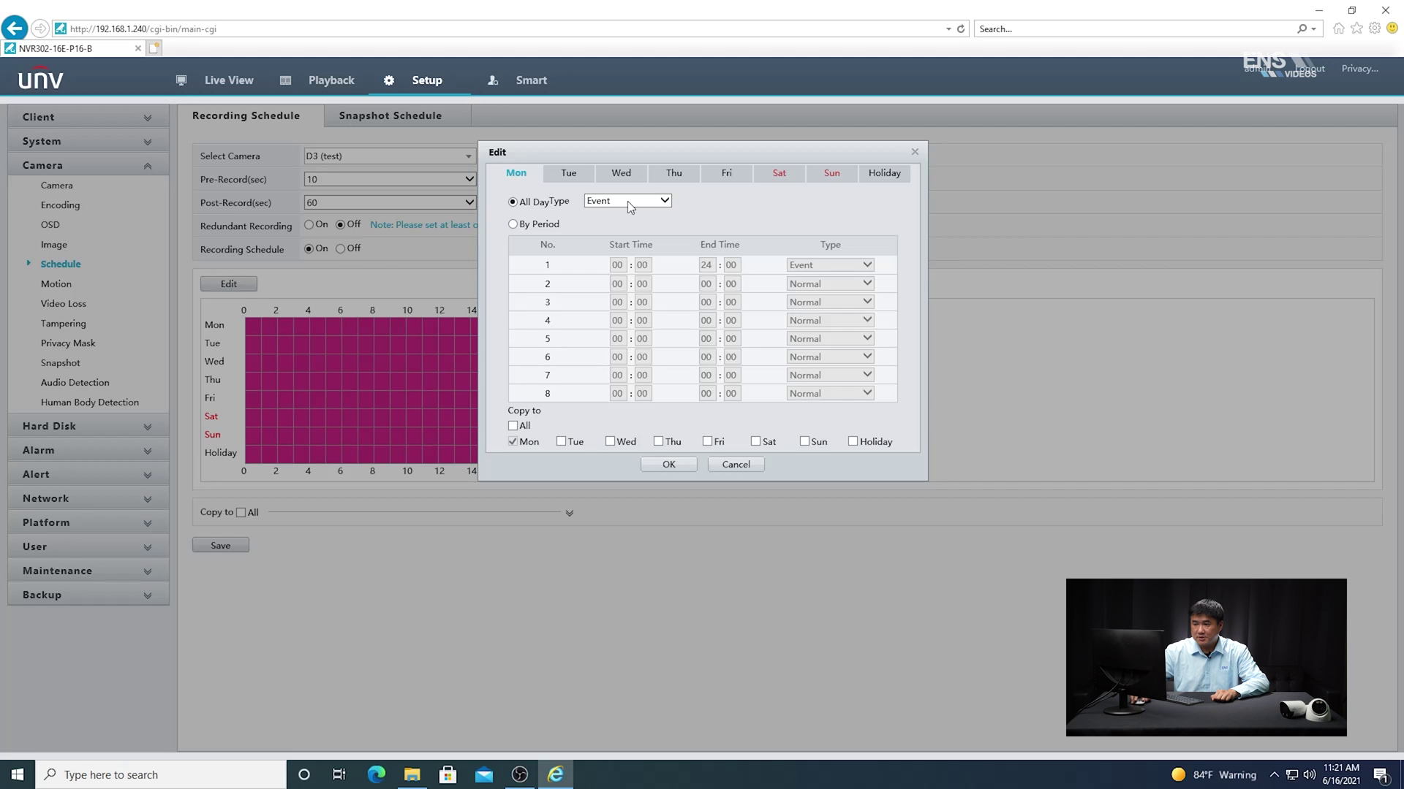
pyautogui.click(631, 200)
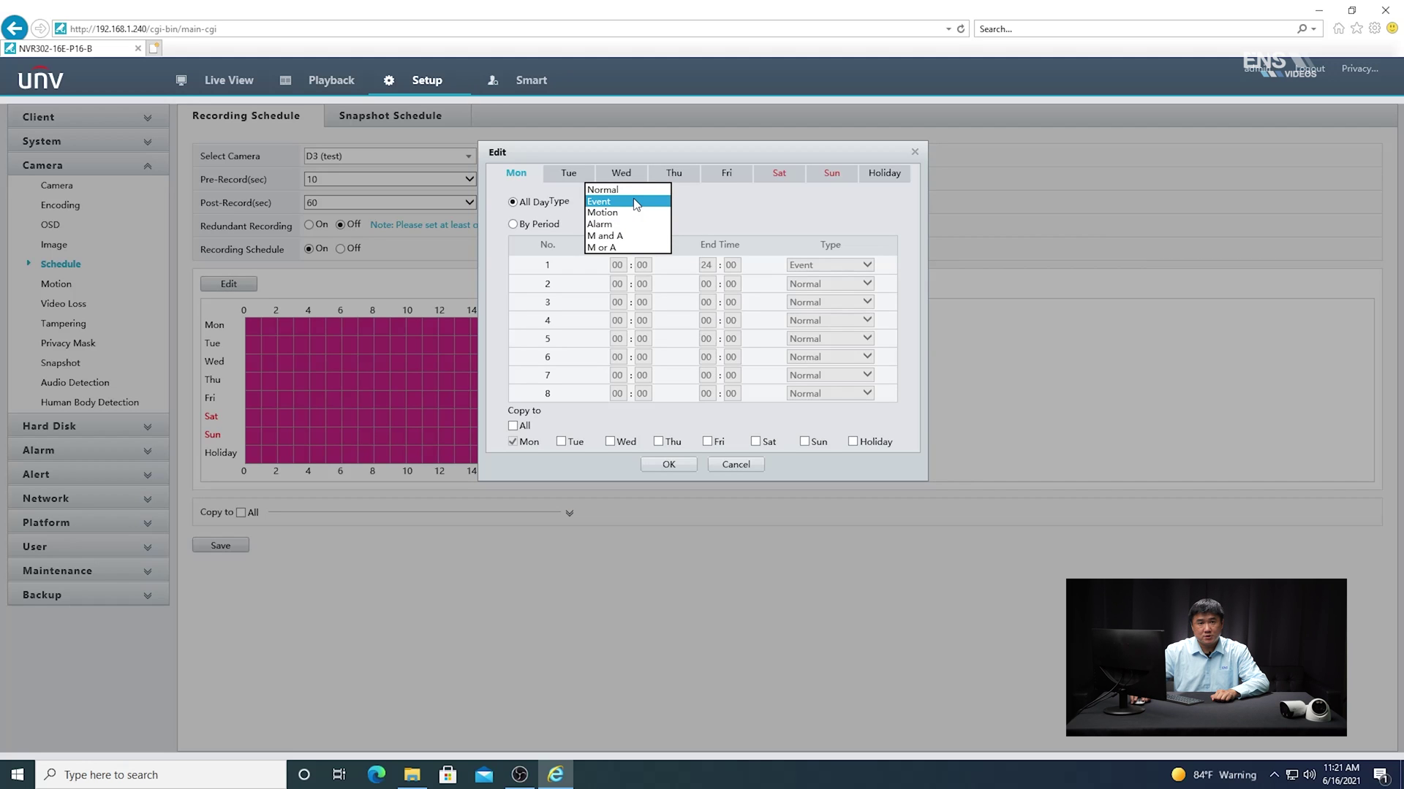
pyautogui.click(635, 202)
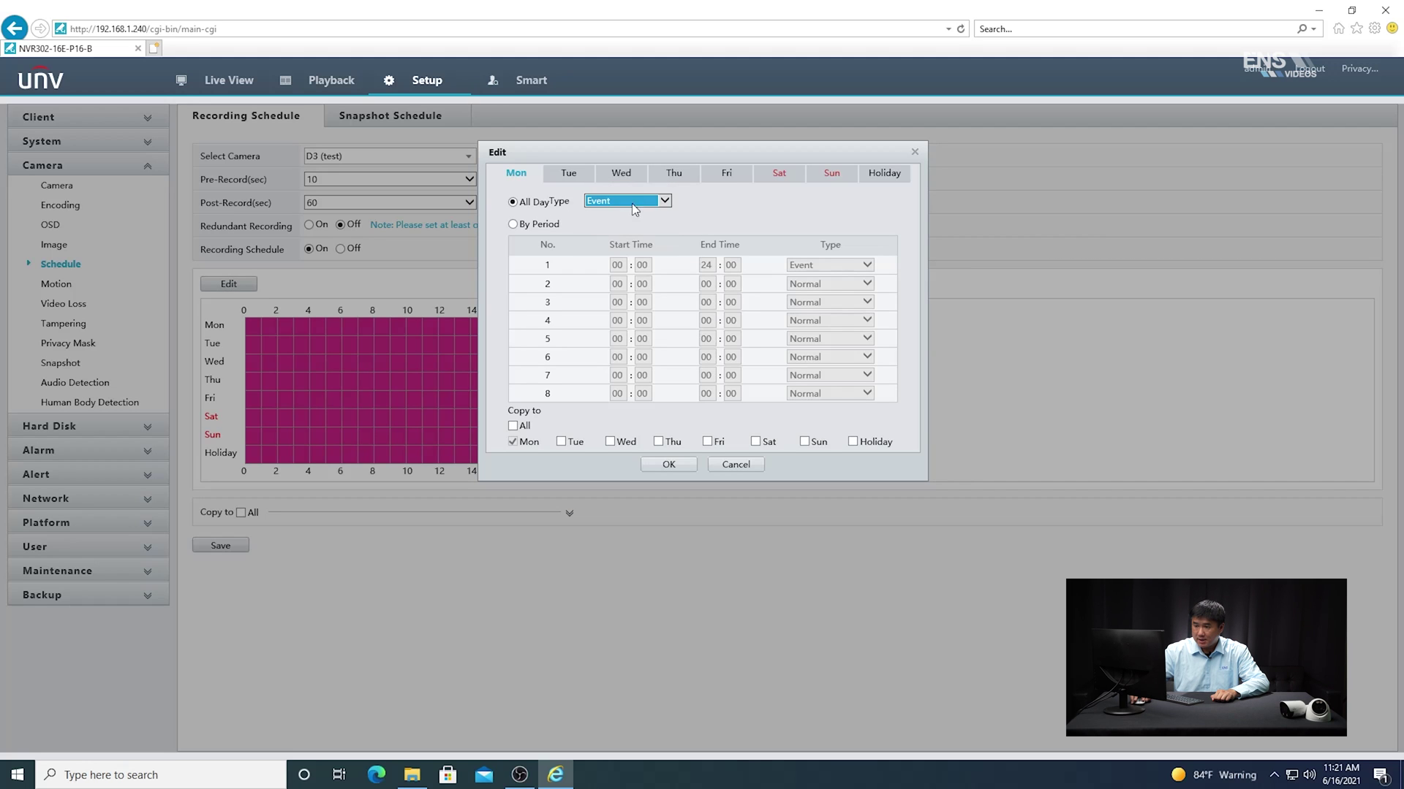
pyautogui.click(512, 427)
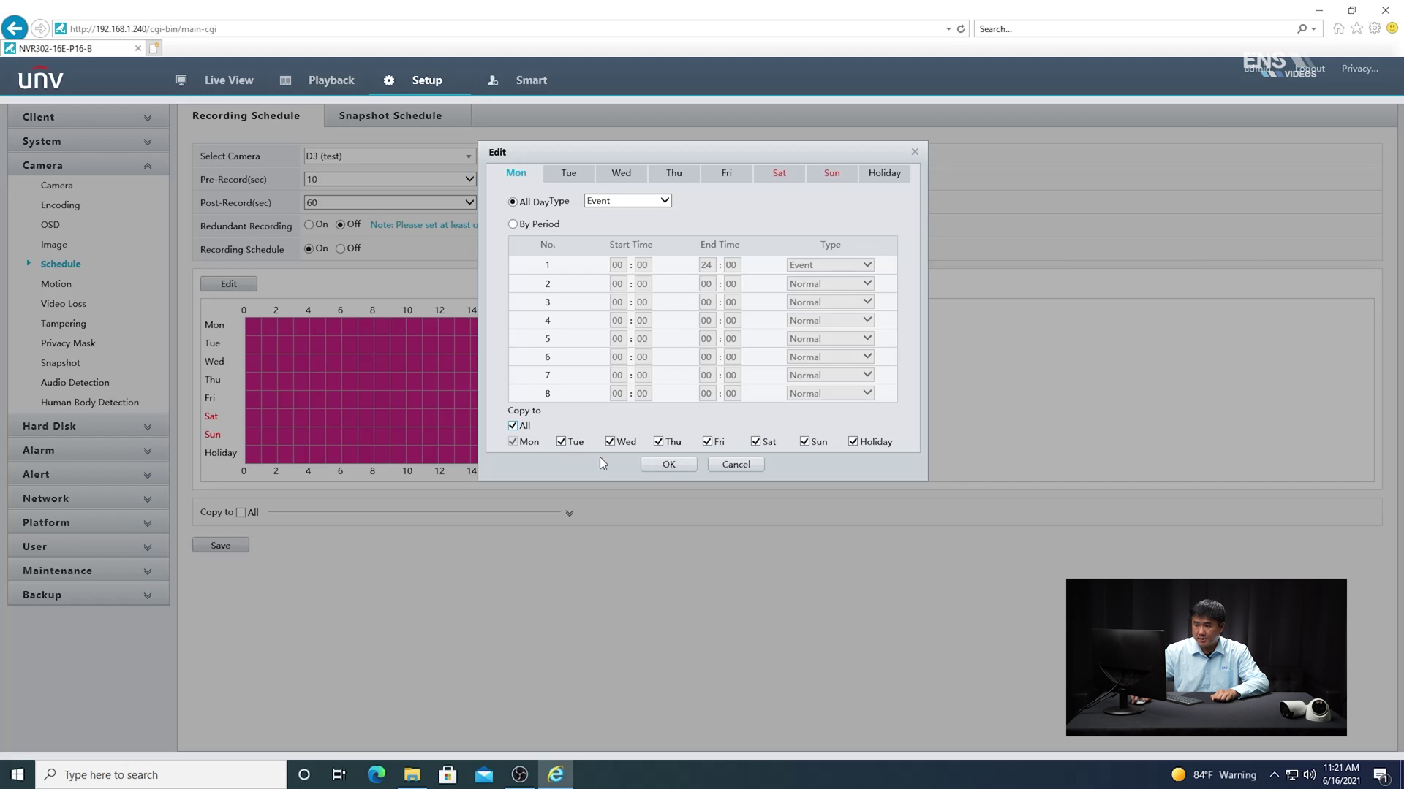
pyautogui.click(665, 466)
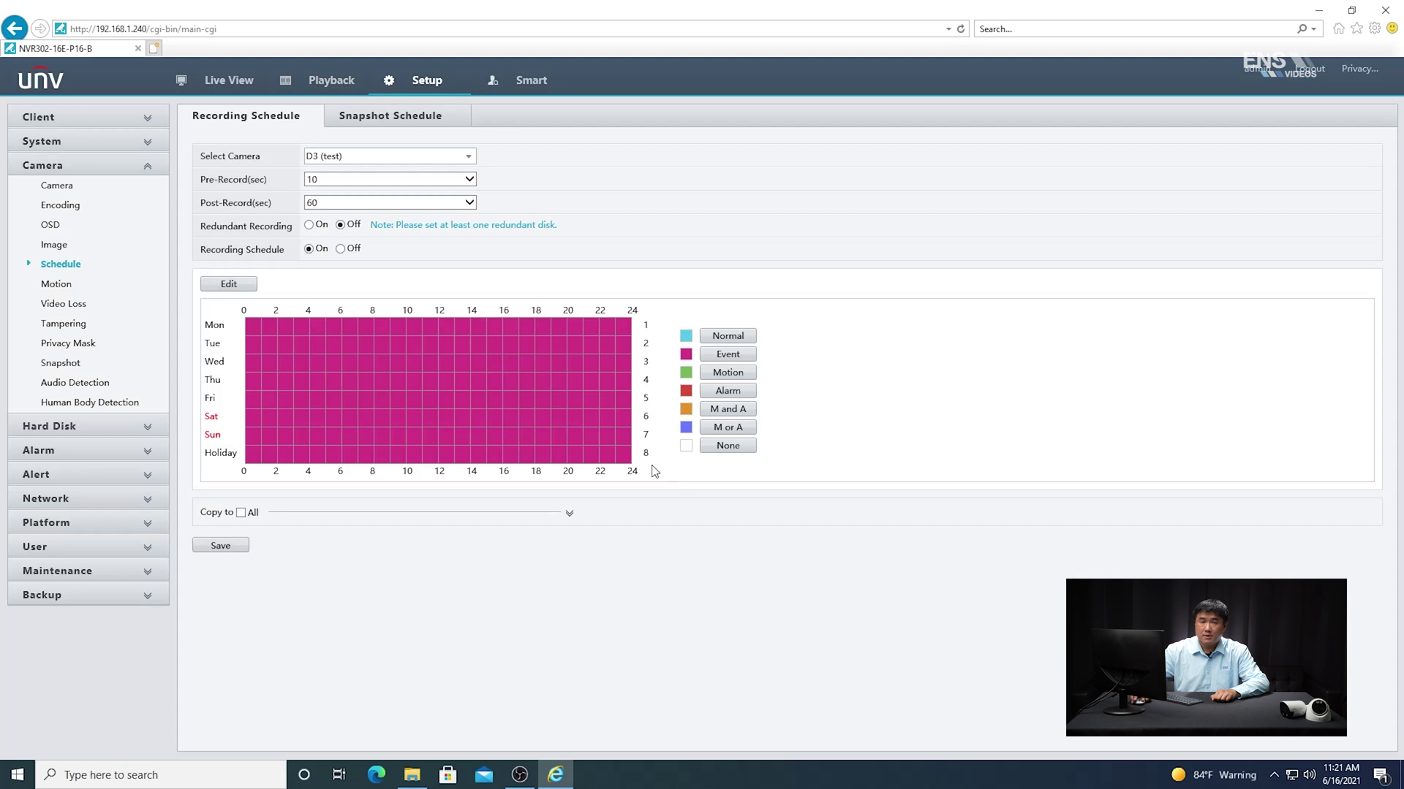
# Set camera D3 (test)'s snapshot schedule to Event type all day, copy it to all days, and save it
pyautogui.click(382, 120)
pyautogui.click(425, 158)
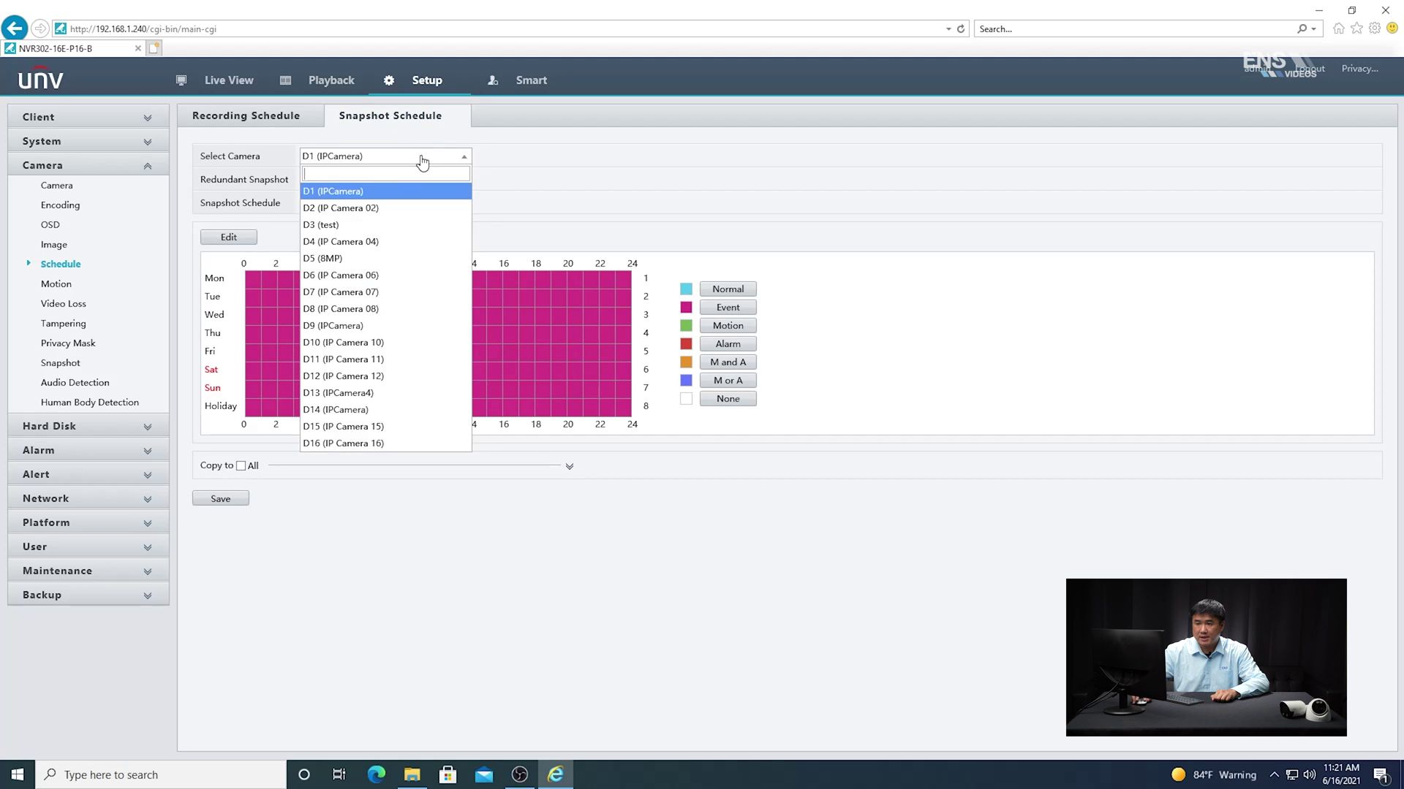
pyautogui.click(358, 225)
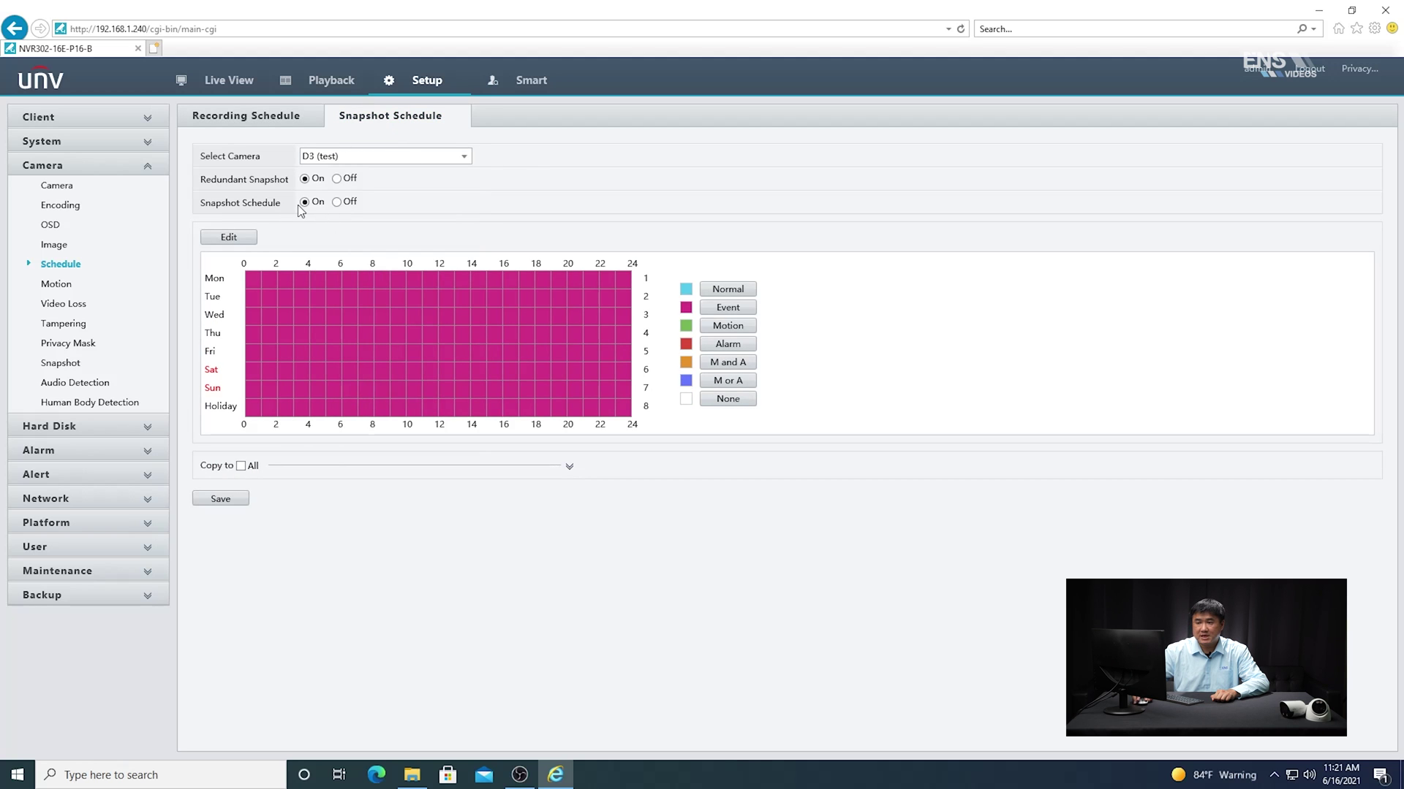
pyautogui.click(228, 239)
pyautogui.click(646, 207)
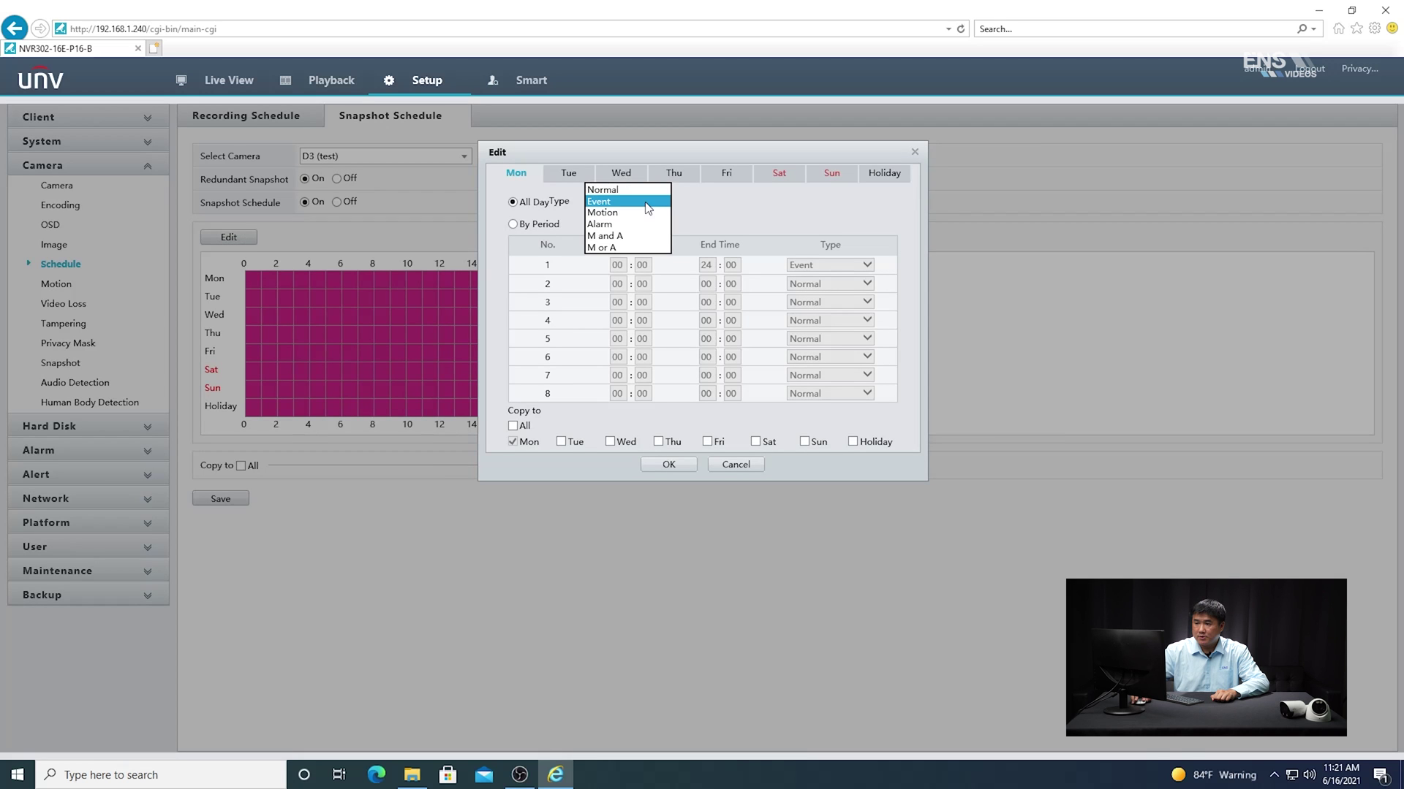
pyautogui.click(647, 202)
pyautogui.click(513, 427)
pyautogui.click(668, 465)
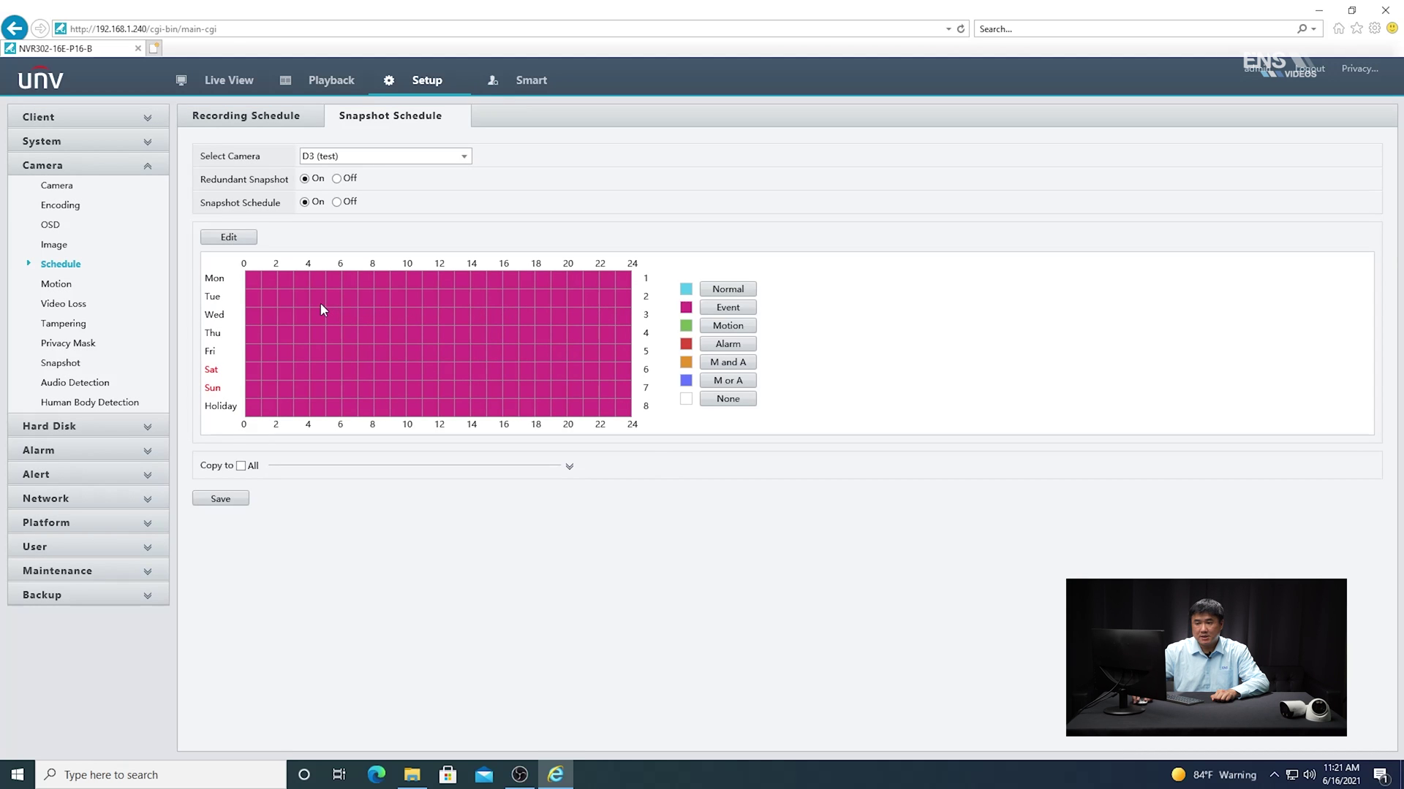
pyautogui.click(234, 498)
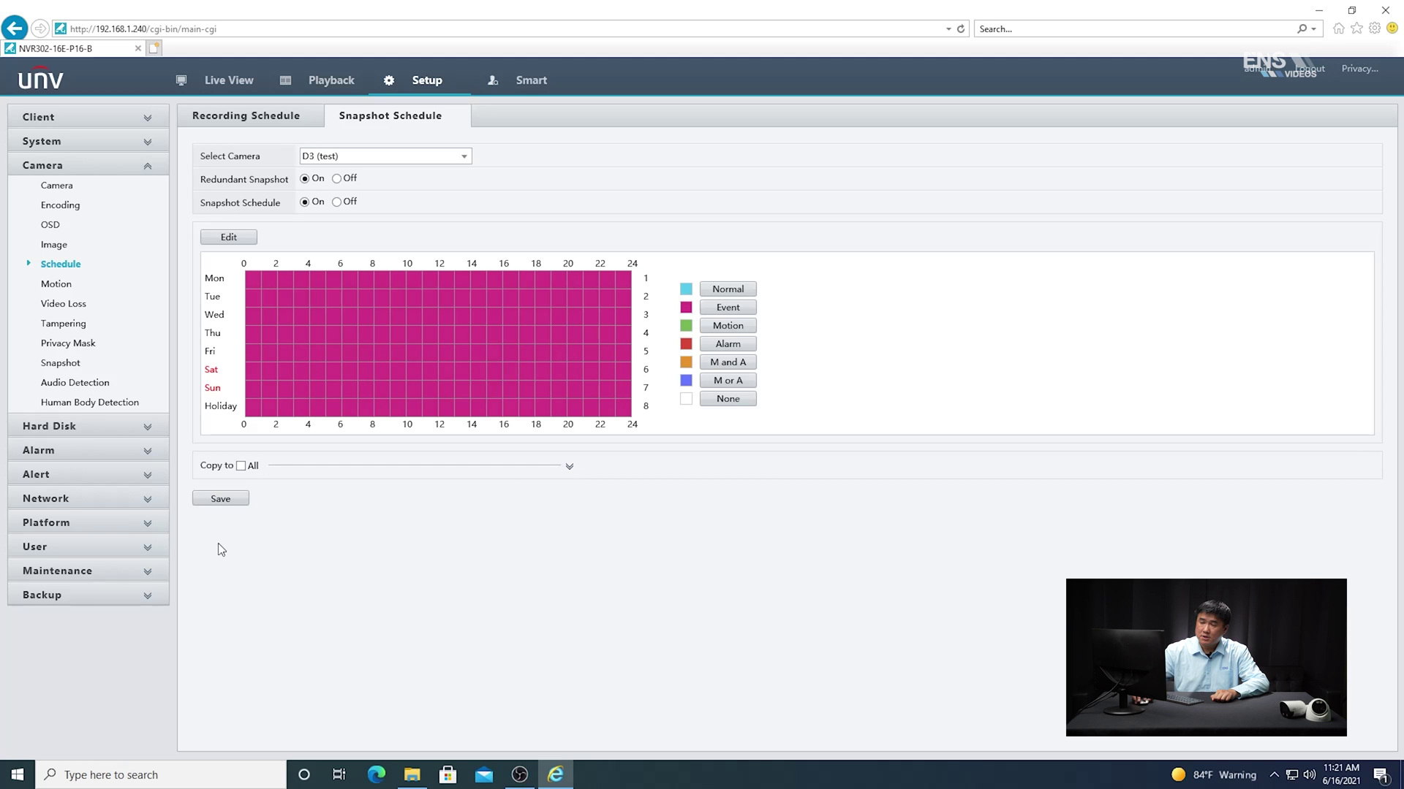
# Turn Cross Line Detection off and back on for camera D3 (test) in the smart VCA configuration
pyautogui.click(526, 86)
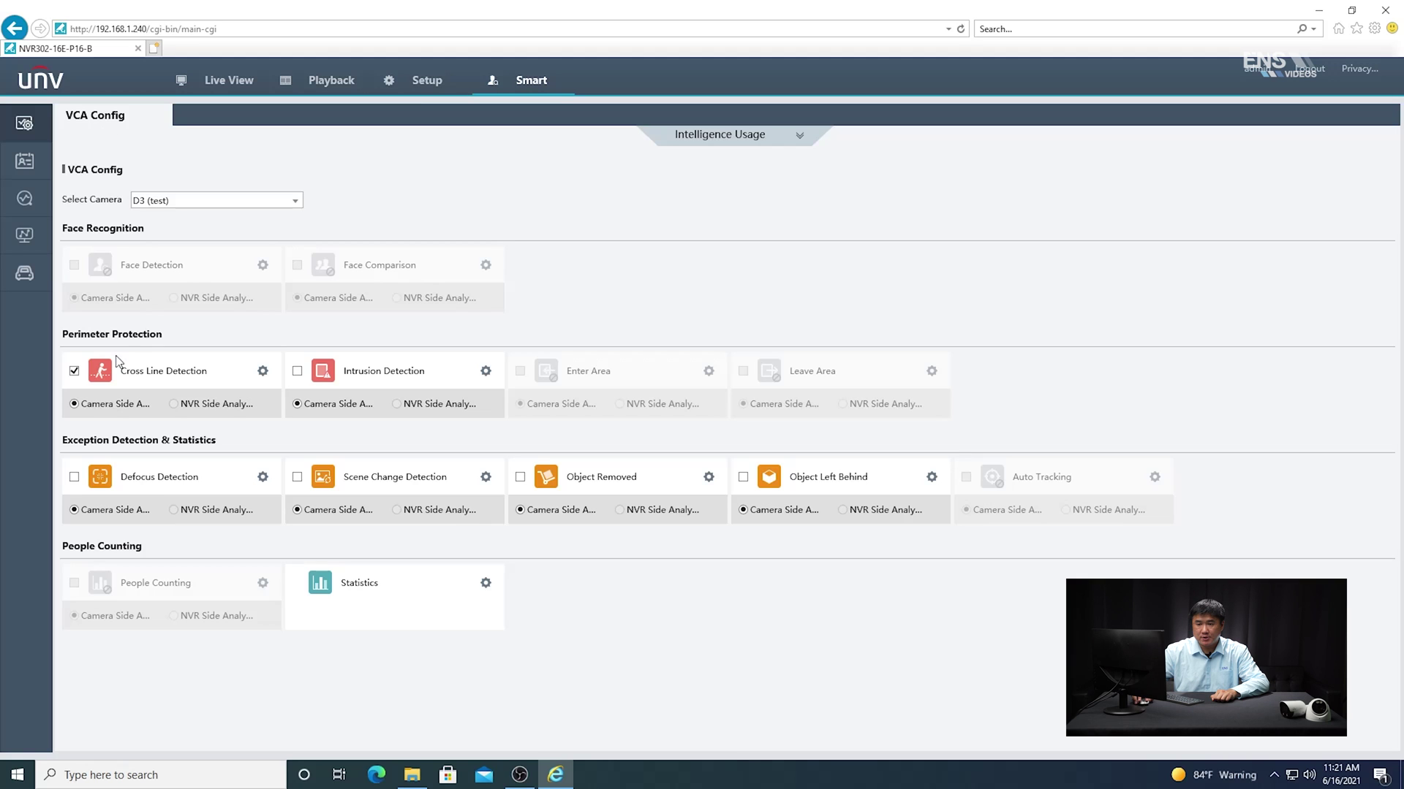
pyautogui.click(76, 371)
pyautogui.click(75, 371)
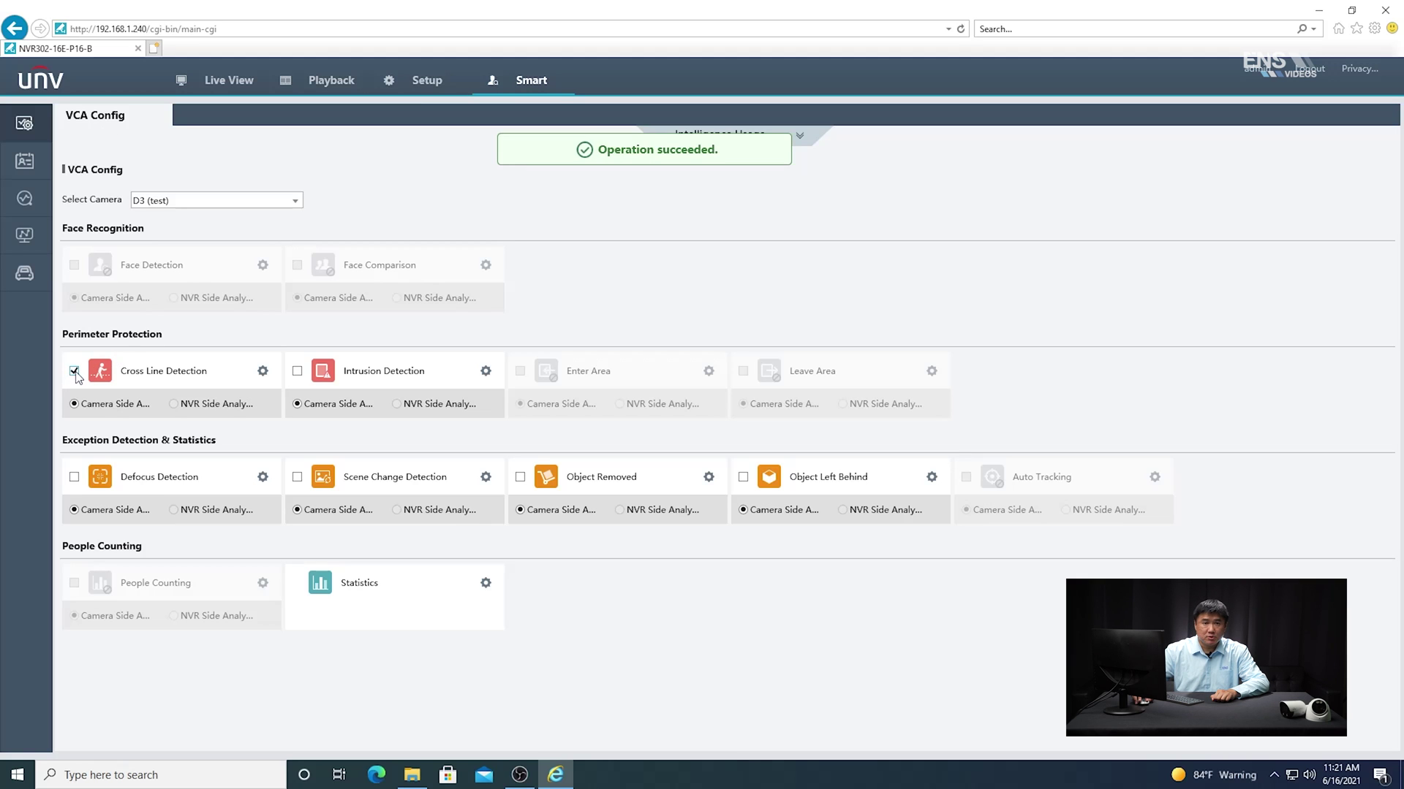
# Clear D3's existing cross line rule and draw a new vertical detection line from the street down across the lawn to the walkway
pyautogui.click(263, 371)
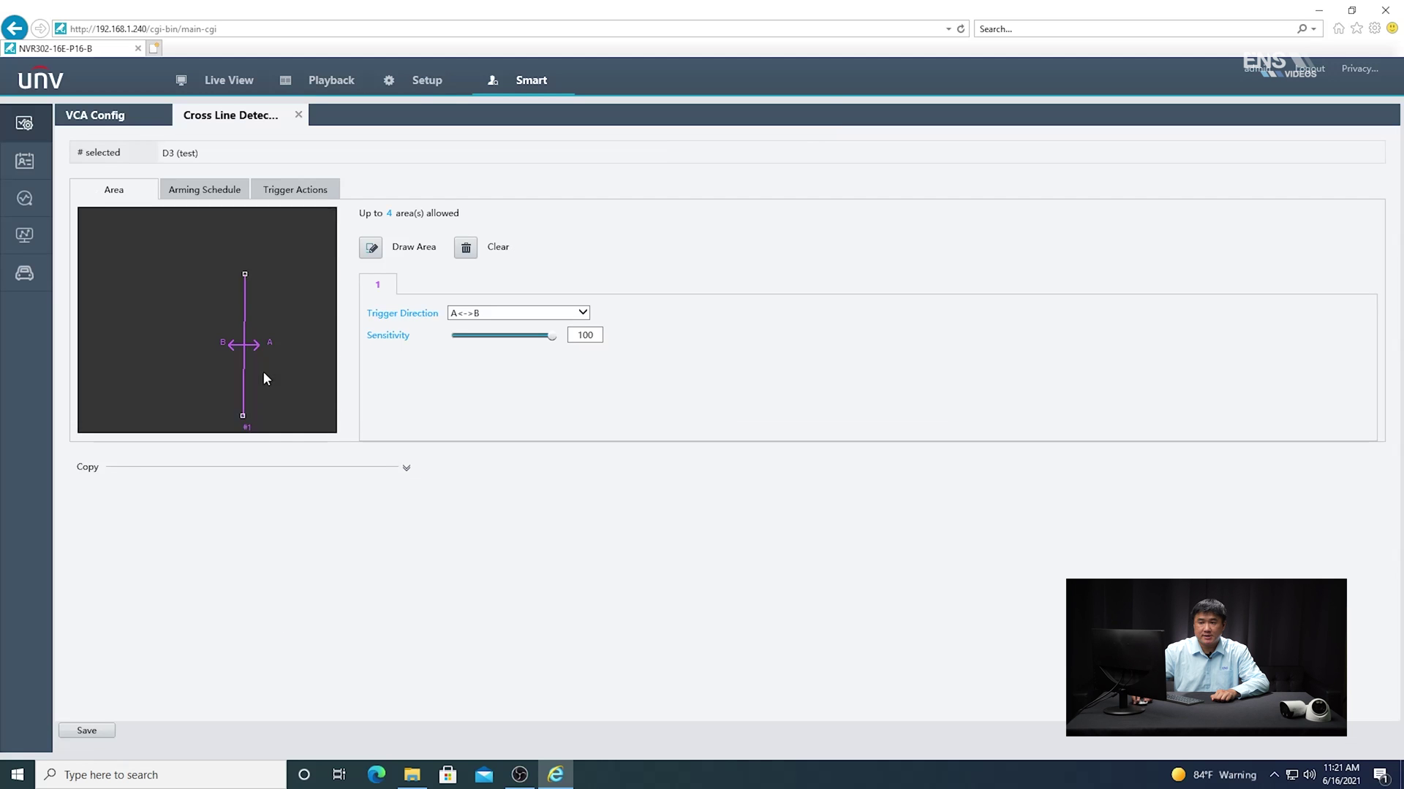
pyautogui.click(468, 249)
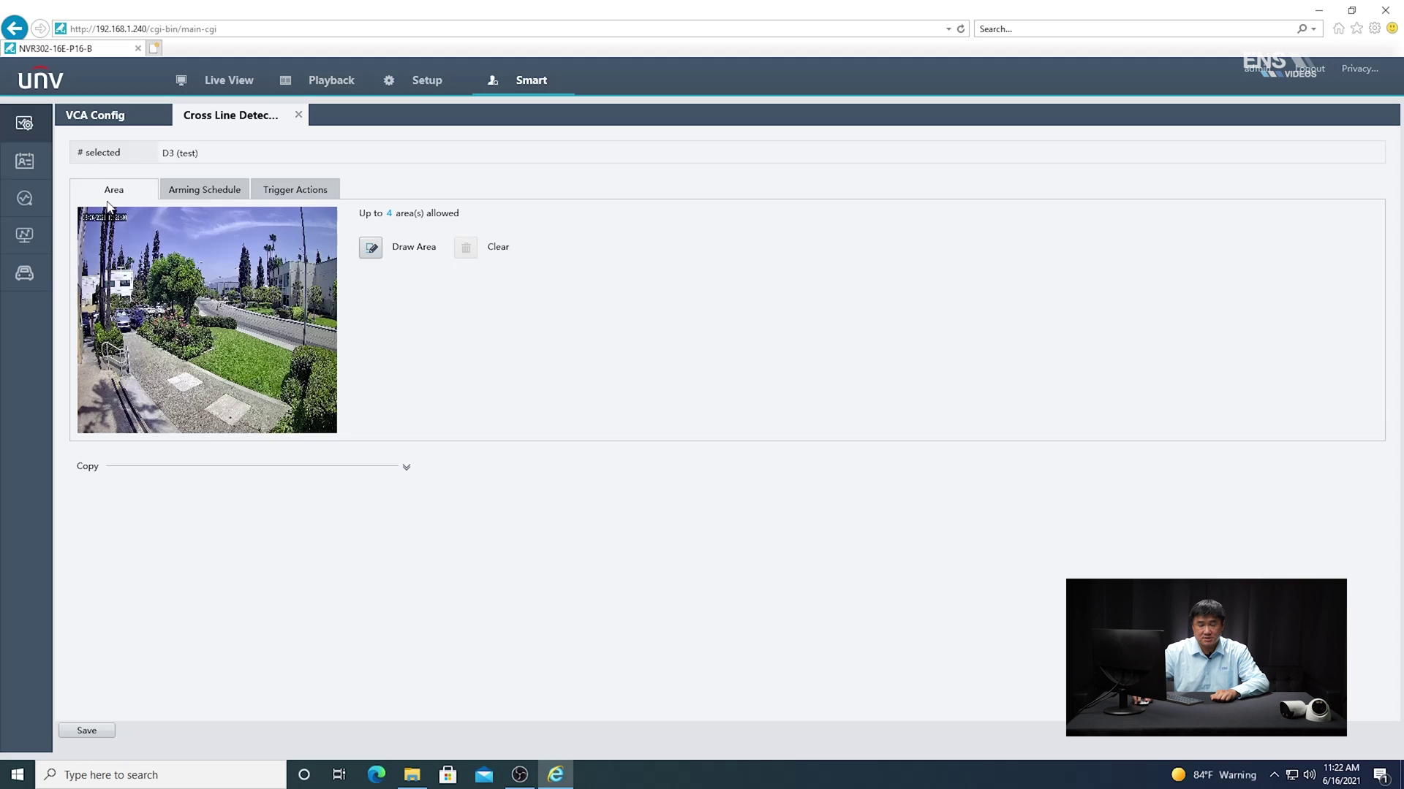
pyautogui.click(371, 249)
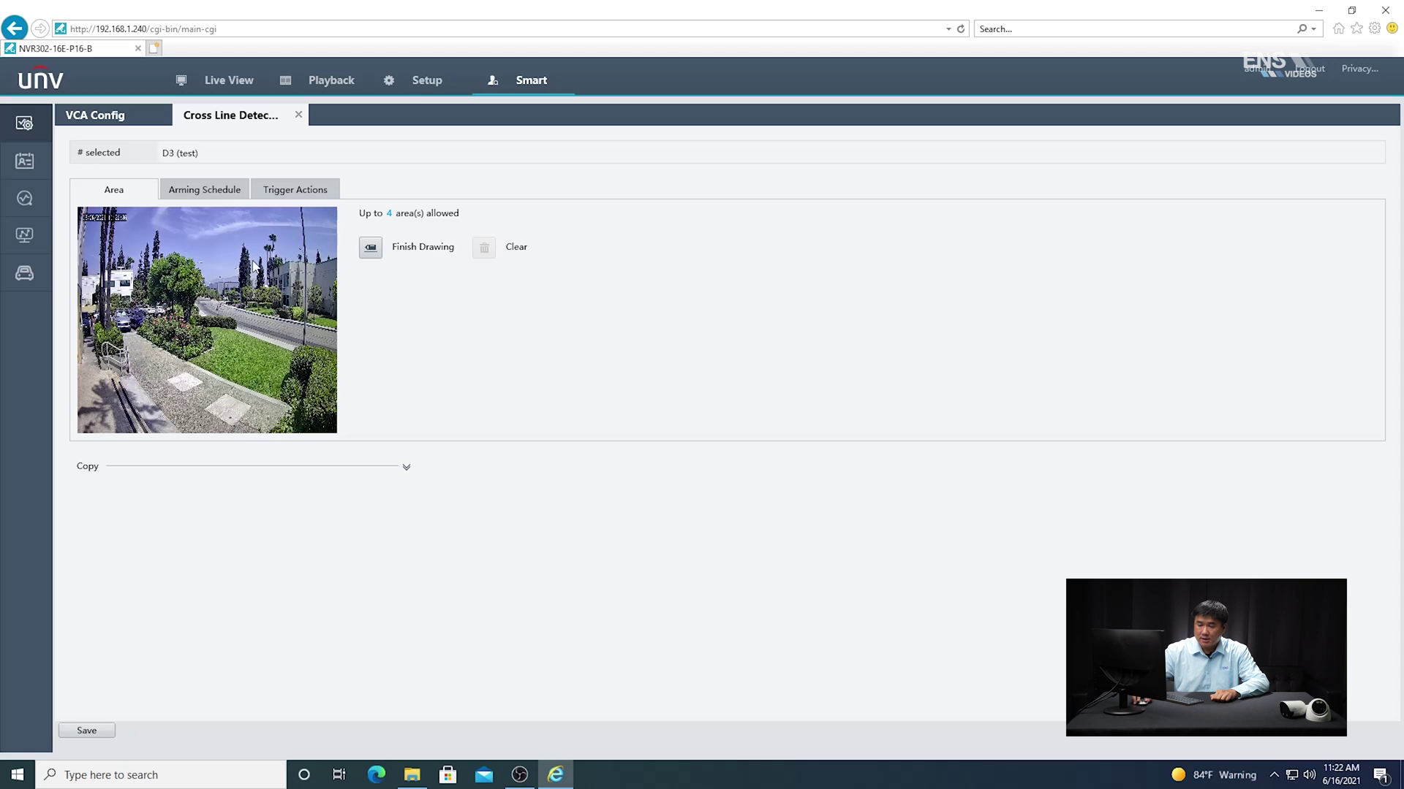
pyautogui.moveTo(259, 265); pyautogui.dragTo(264, 318)
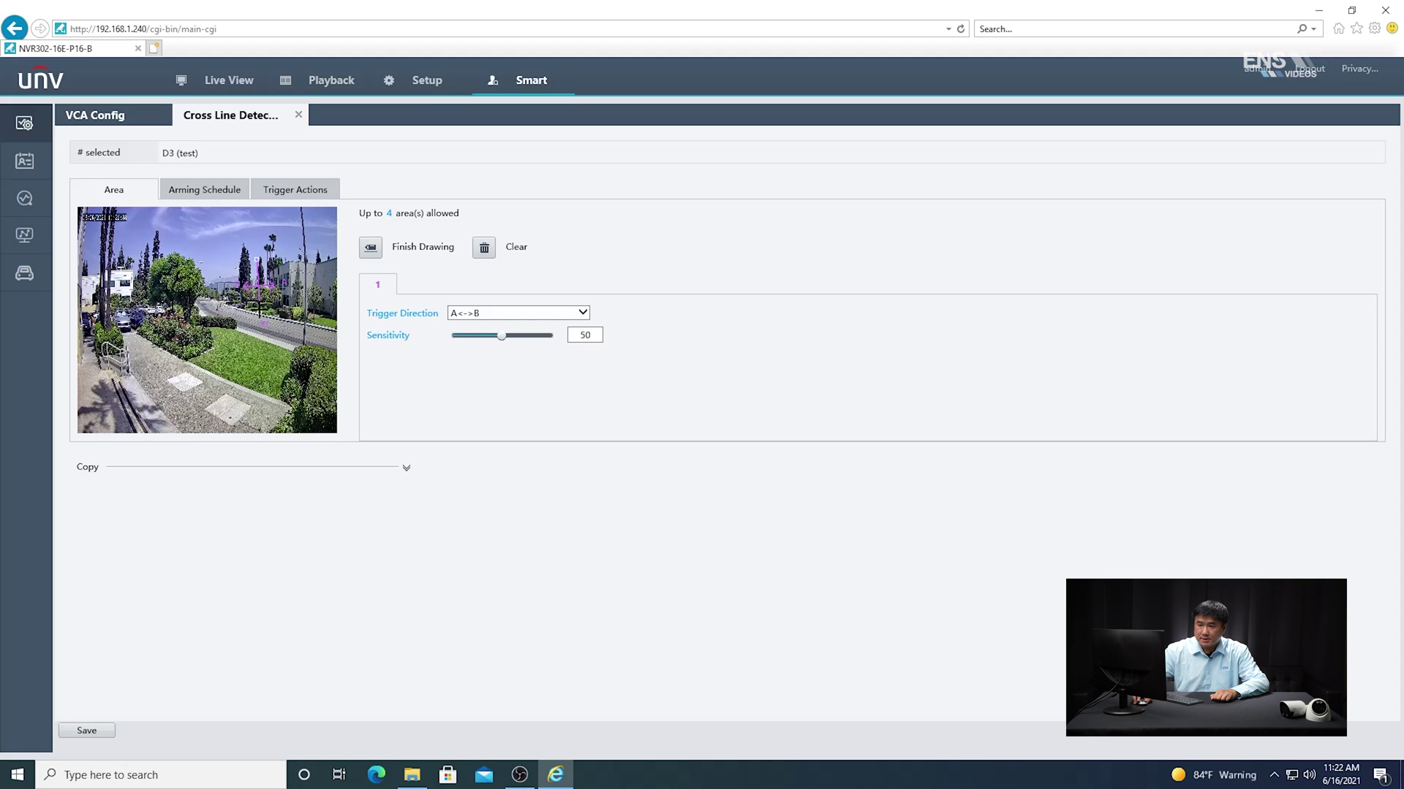
pyautogui.moveTo(261, 311)
pyautogui.mouseDown()
pyautogui.moveTo(253, 393)
pyautogui.moveTo(256, 298)
pyautogui.mouseUp()
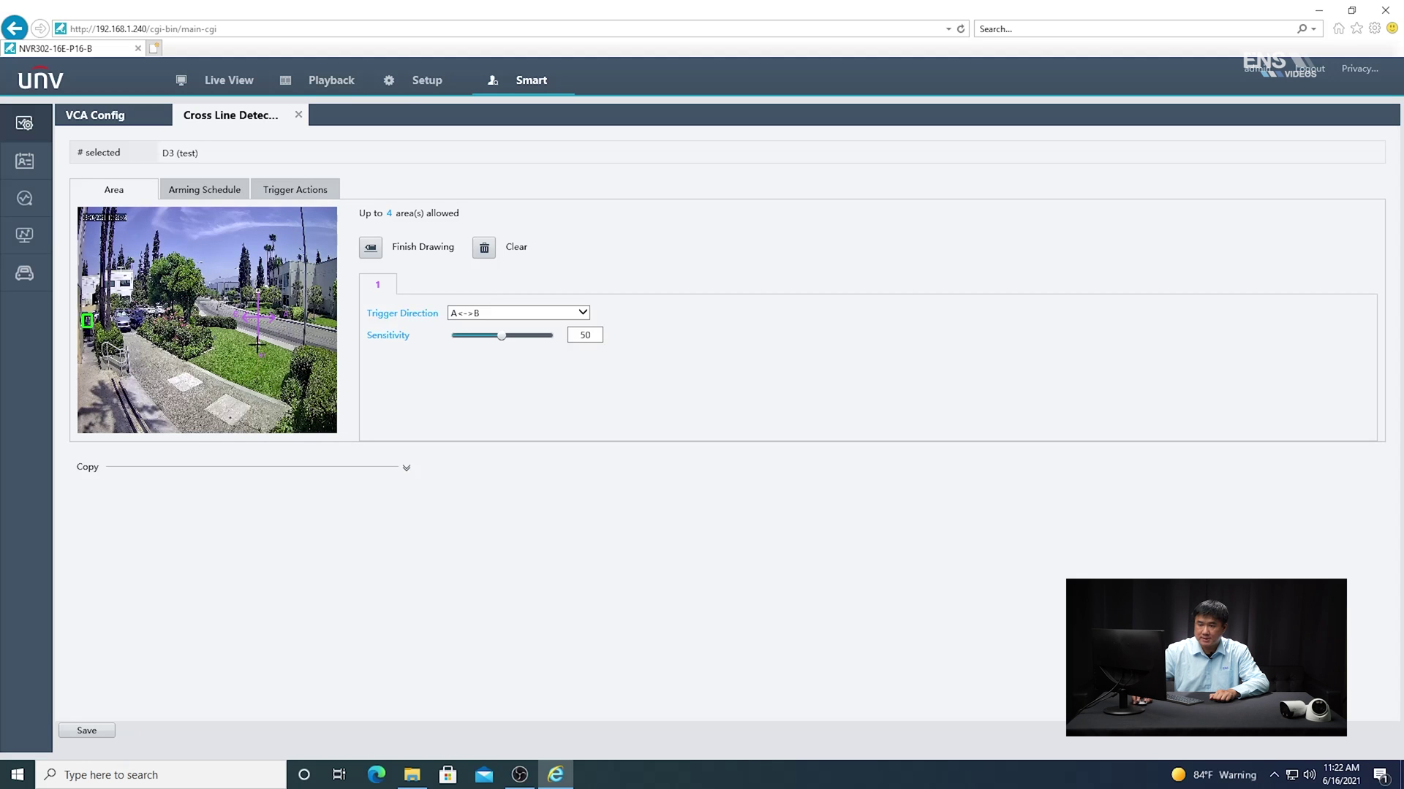
pyautogui.moveTo(260, 355); pyautogui.dragTo(258, 420)
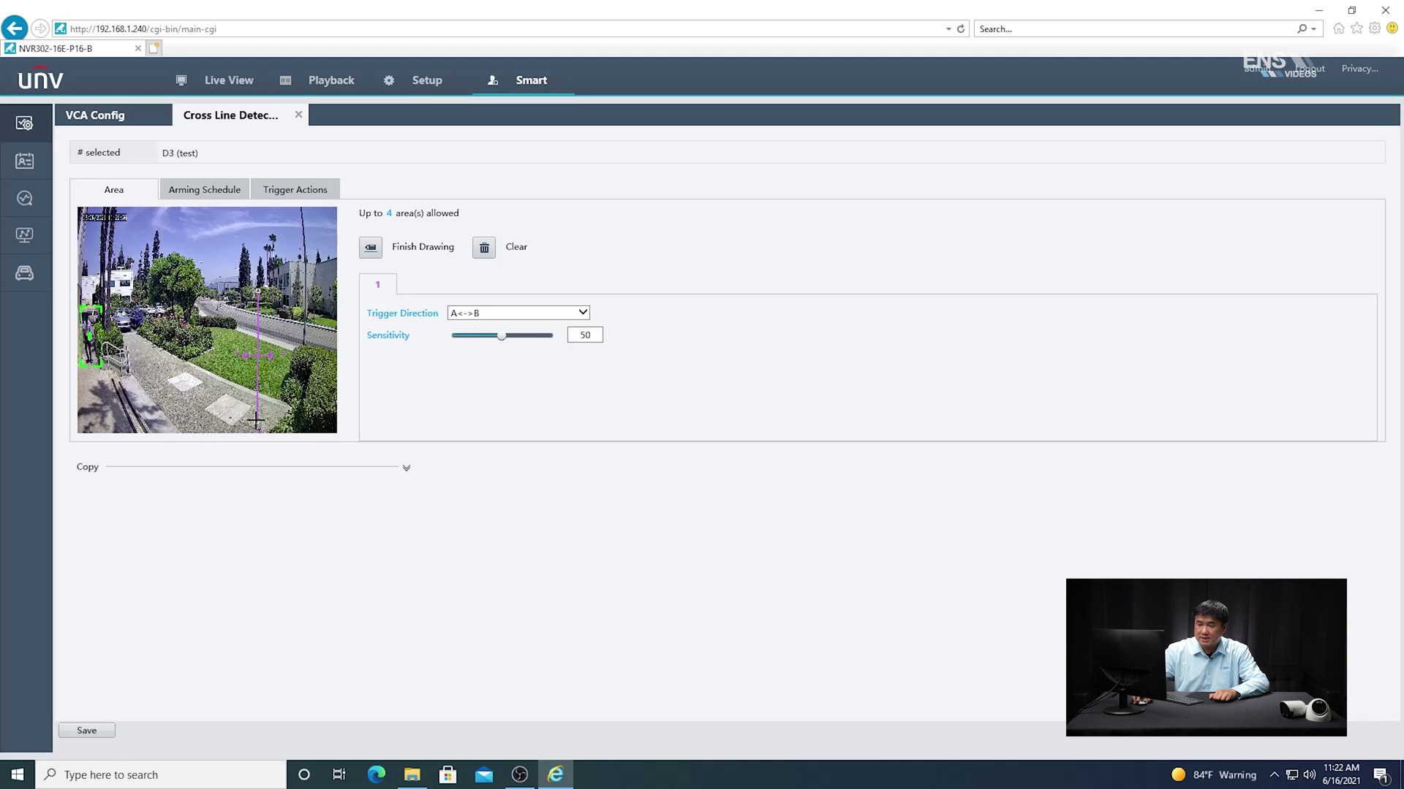
pyautogui.click(371, 247)
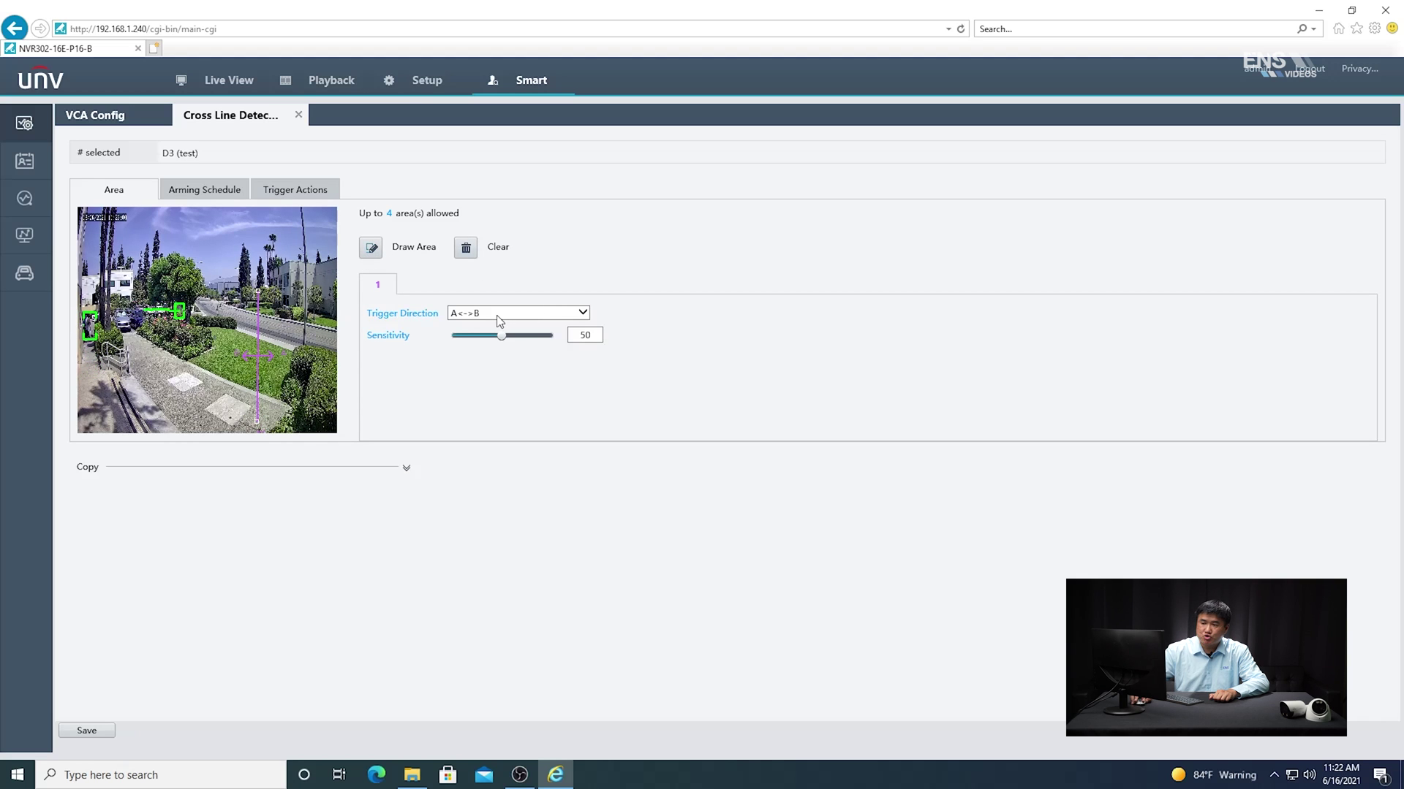
# Set the detection line's trigger direction to A<->B and sensitivity to 100, and expand the copy options
pyautogui.click(499, 317)
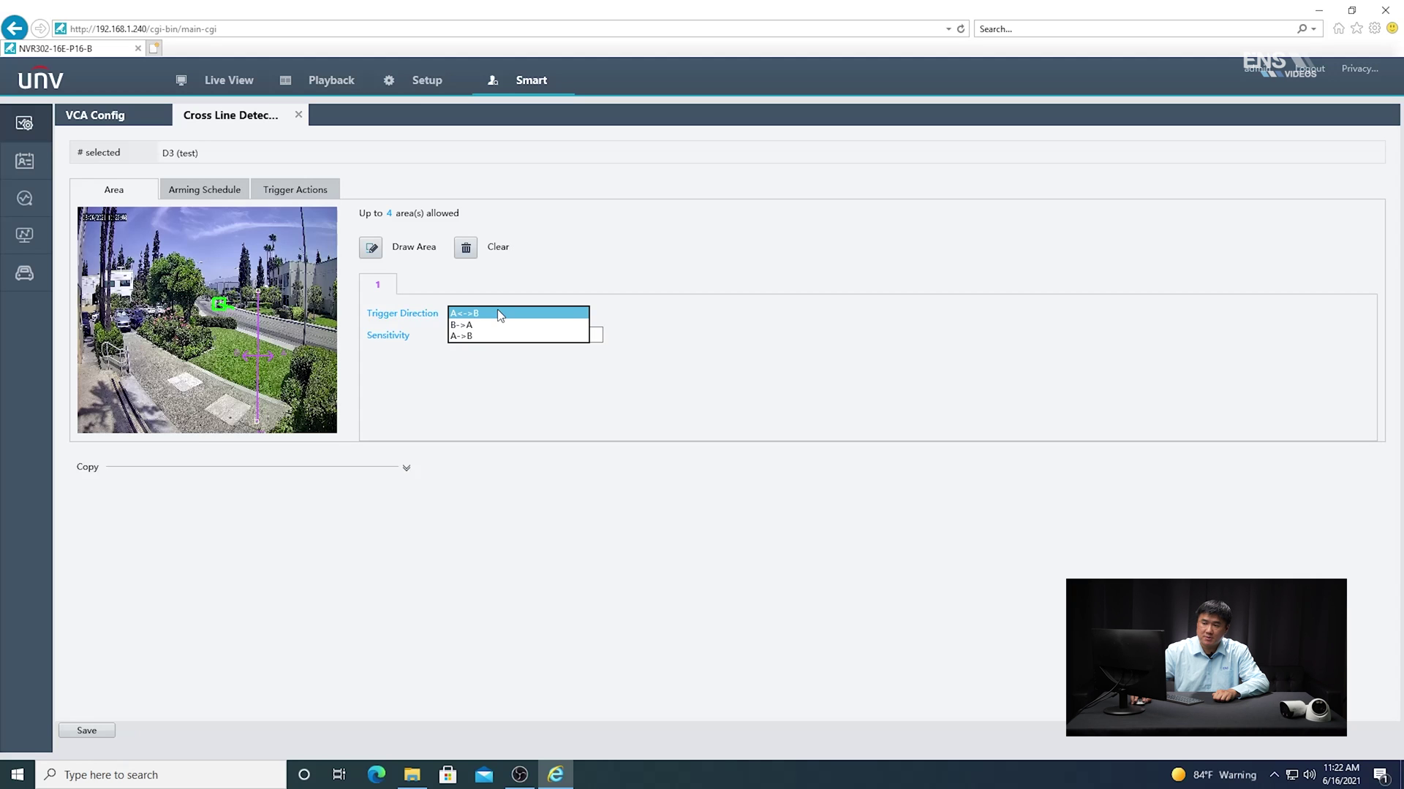
pyautogui.click(498, 313)
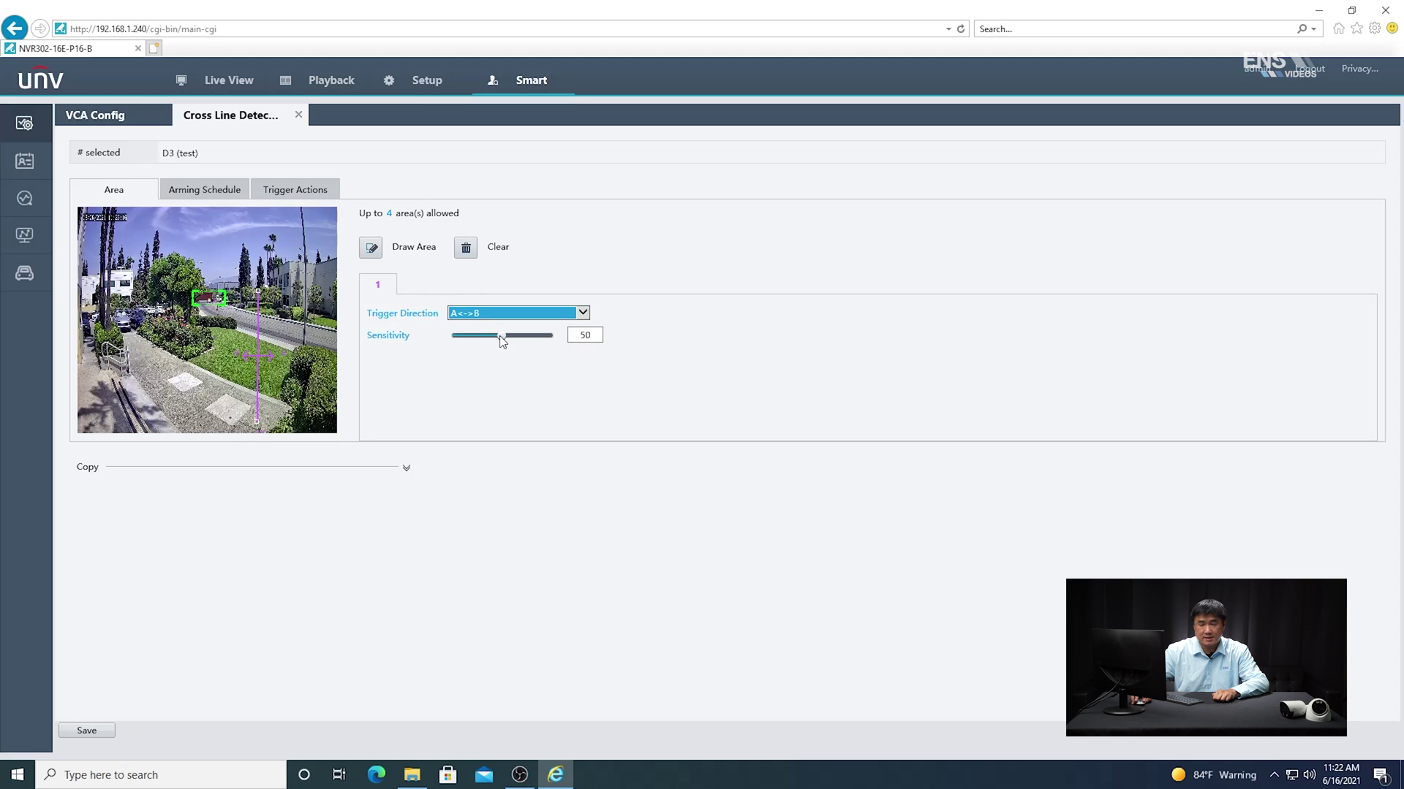
pyautogui.moveTo(499, 336); pyautogui.dragTo(562, 336)
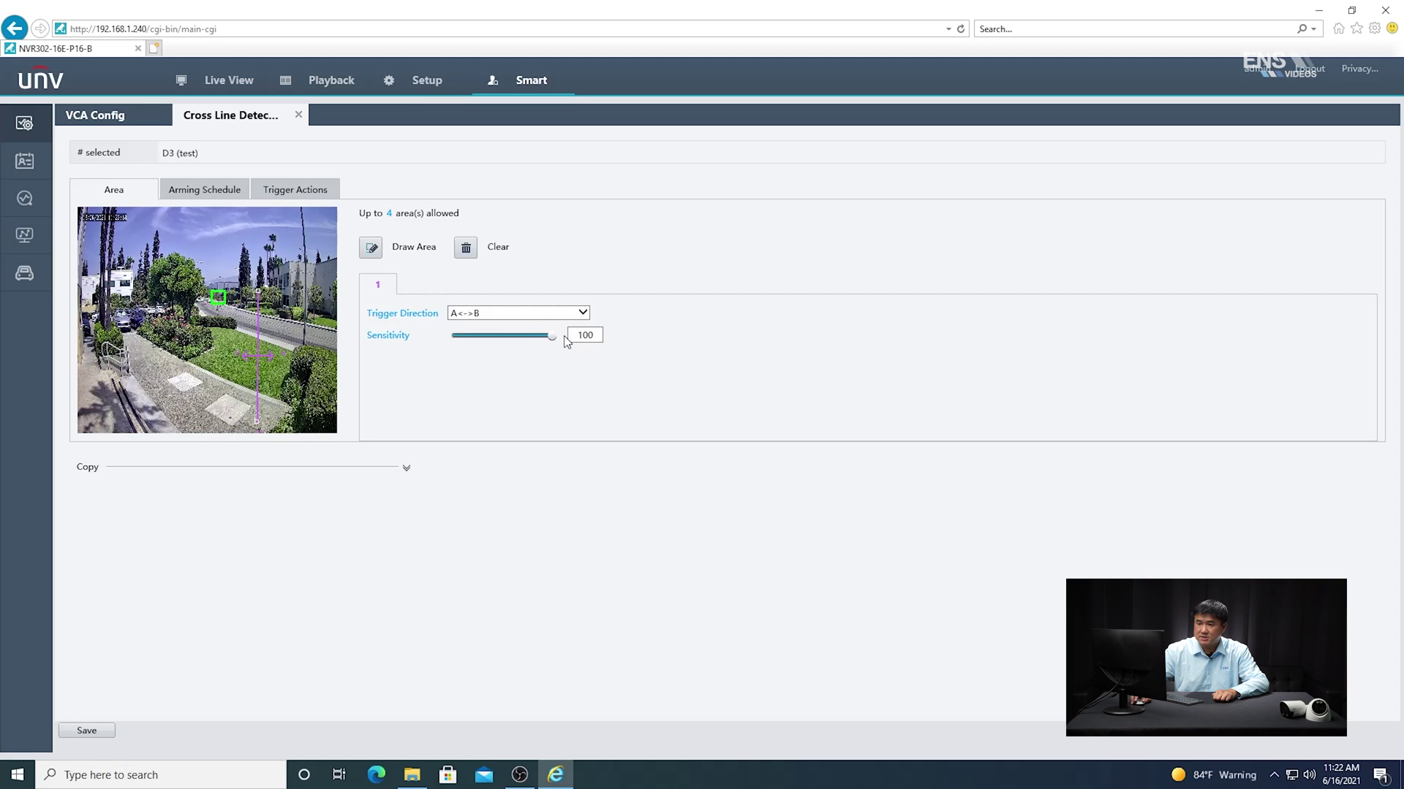
pyautogui.click(408, 470)
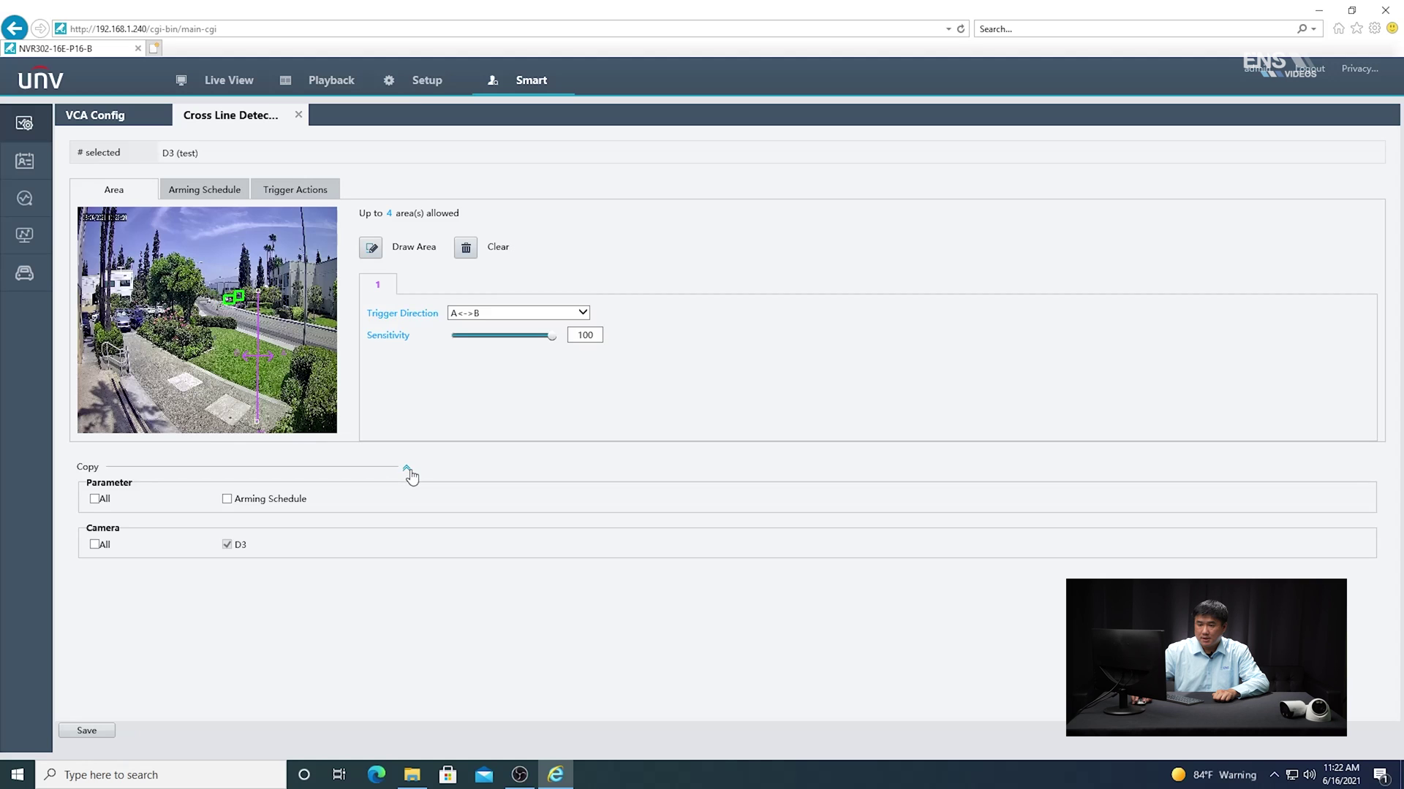
# Select all parameters, including the arming schedule, for copying and save D3's cross line rule
pyautogui.click(95, 500)
pyautogui.click(88, 732)
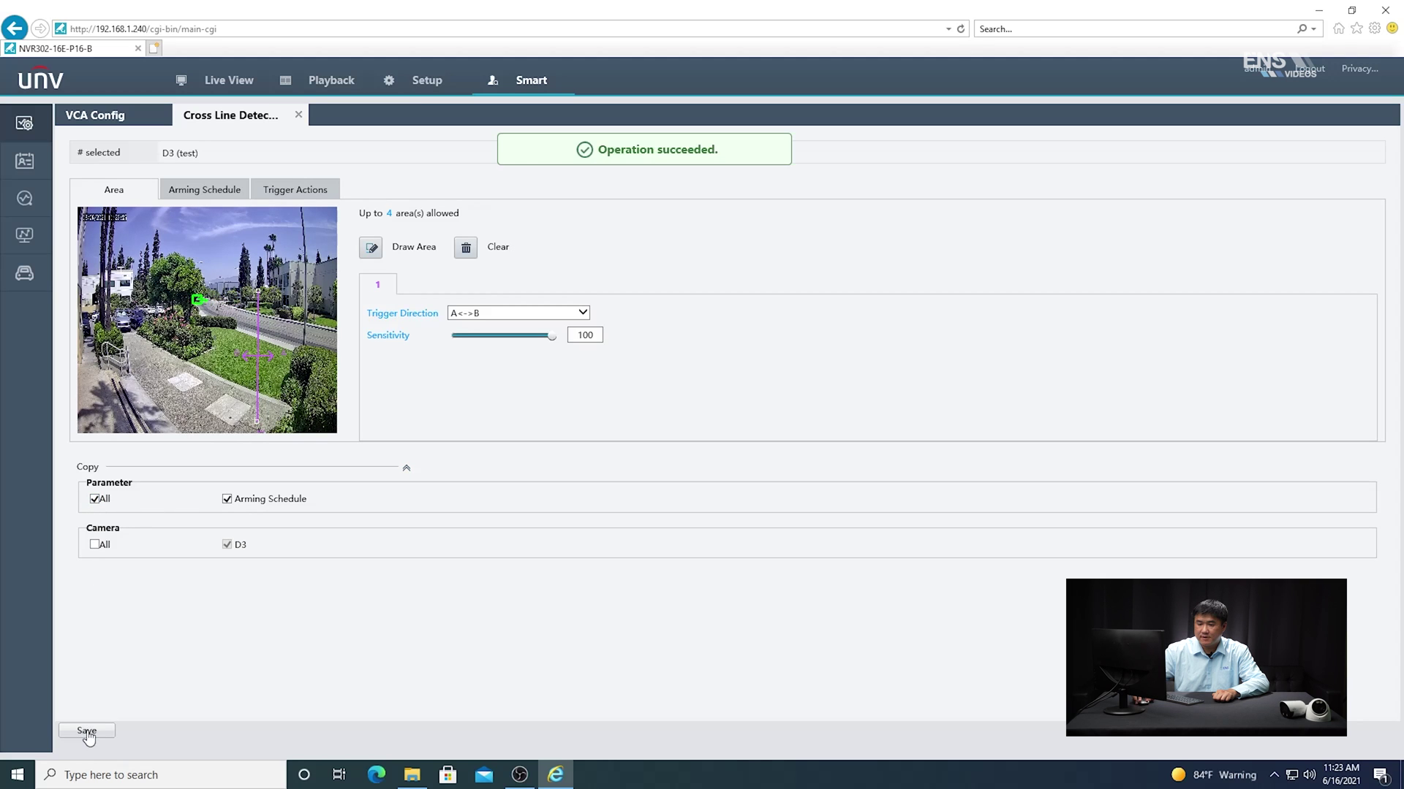
# Copy Monday's 00:00 to 24:00 arming schedule to all days and save it with D3 recording as the trigger action
pyautogui.click(203, 191)
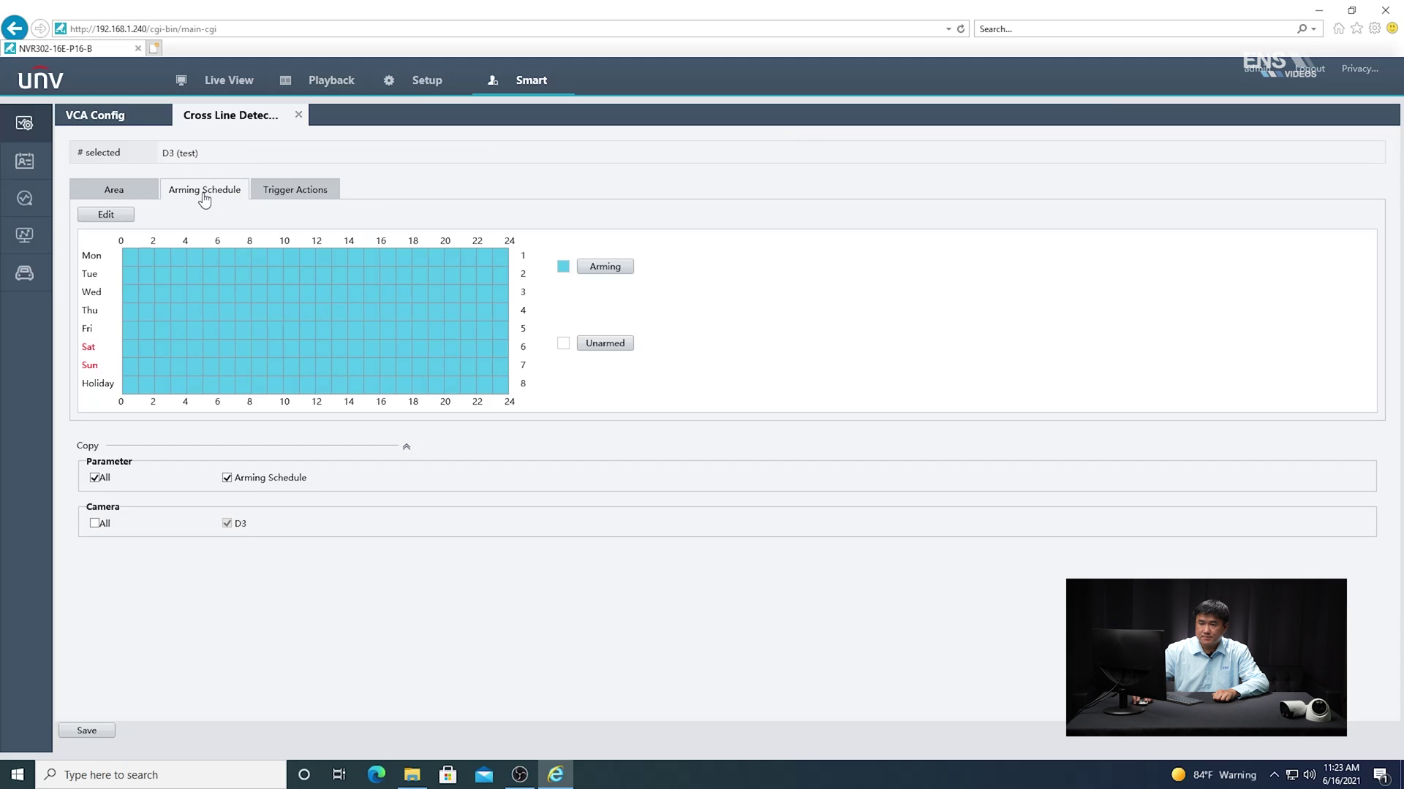
pyautogui.click(103, 216)
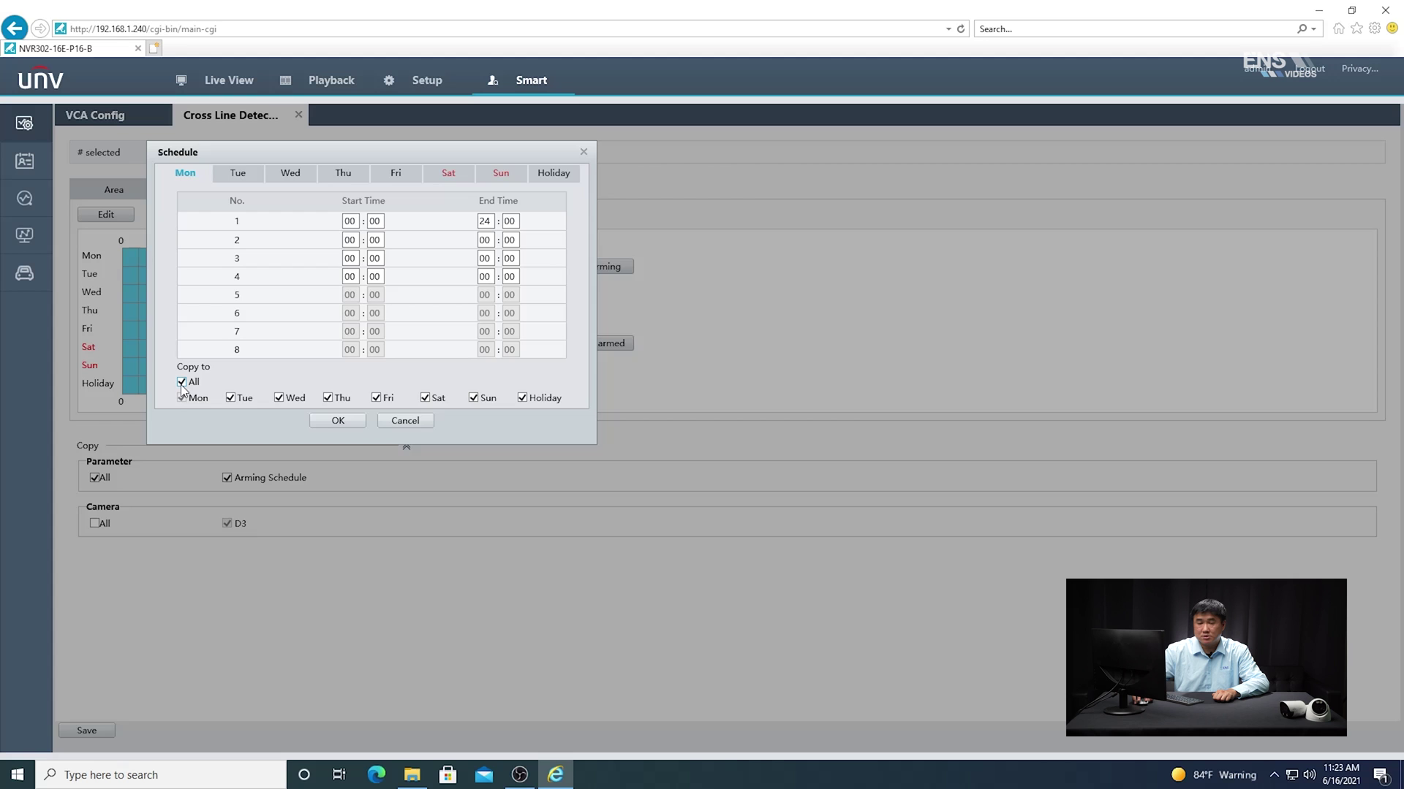
pyautogui.click(340, 422)
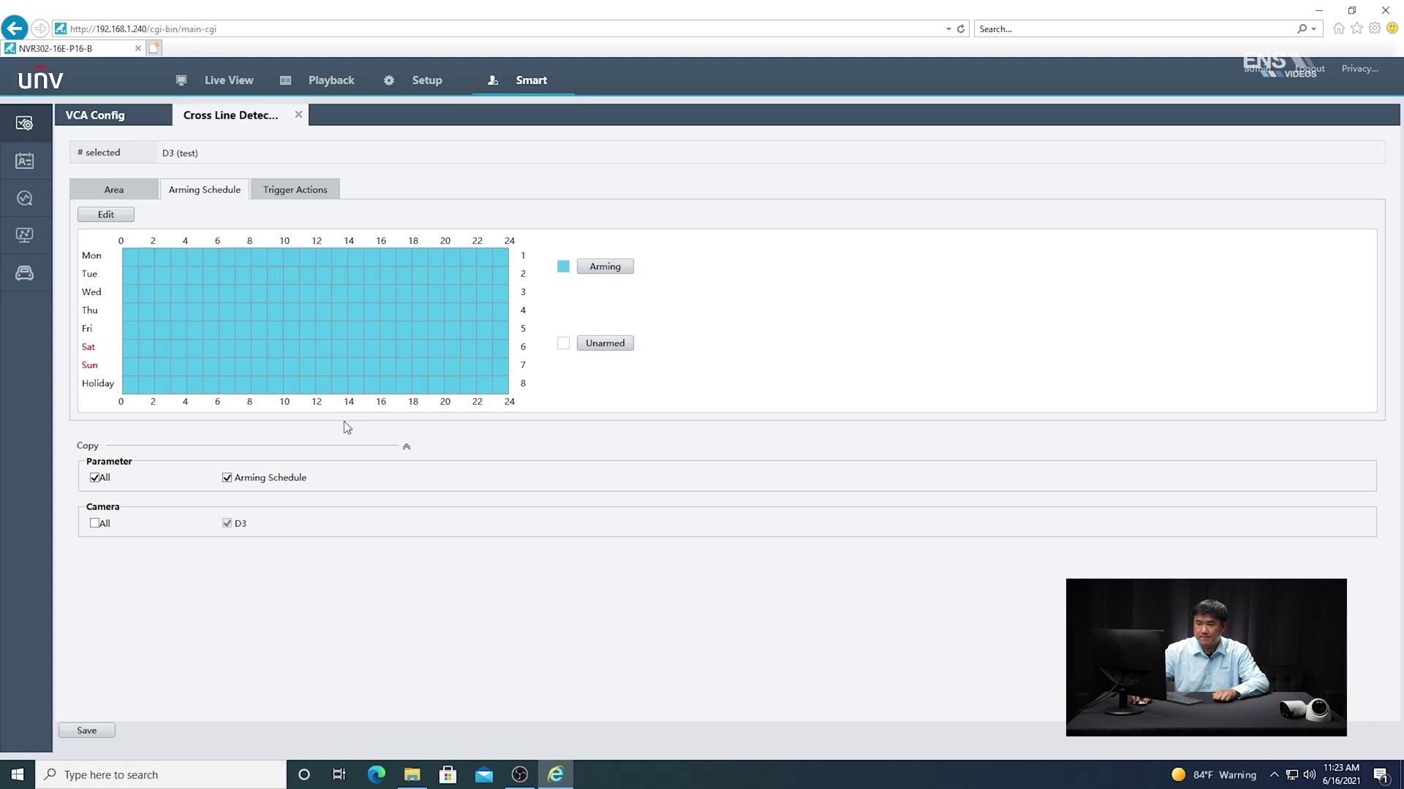
pyautogui.click(296, 193)
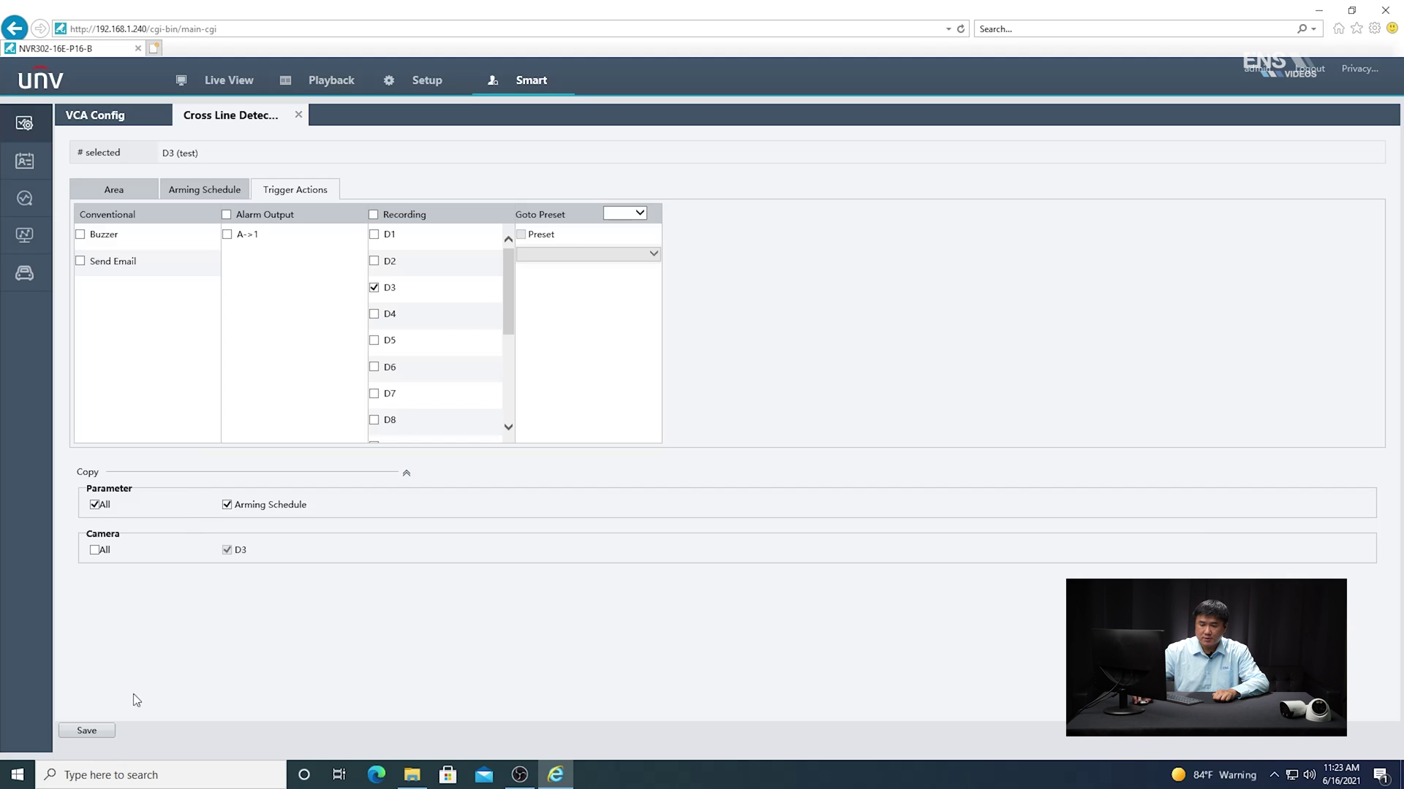
pyautogui.click(98, 732)
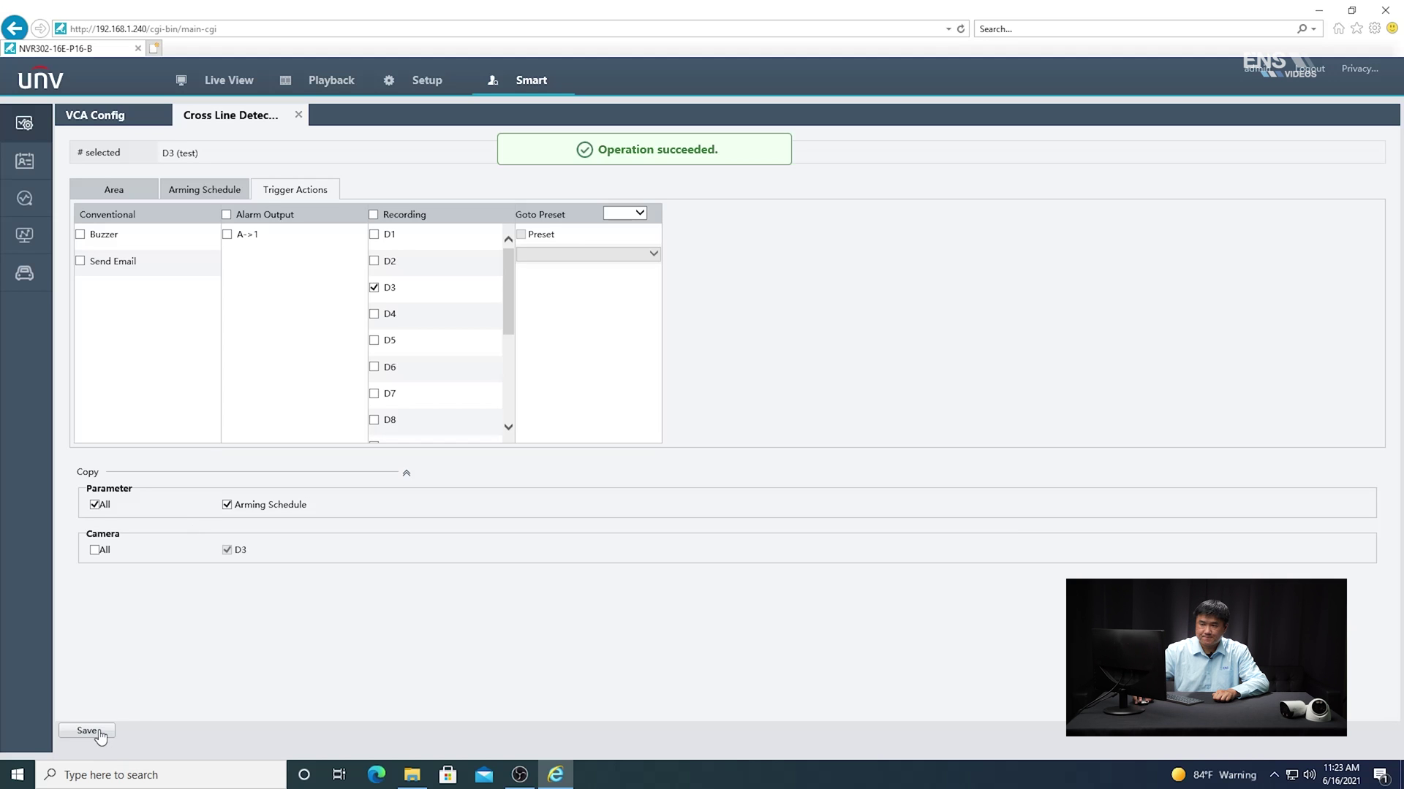
# Show camera D3 (test) in a single-window live view with its detection line
pyautogui.click(223, 82)
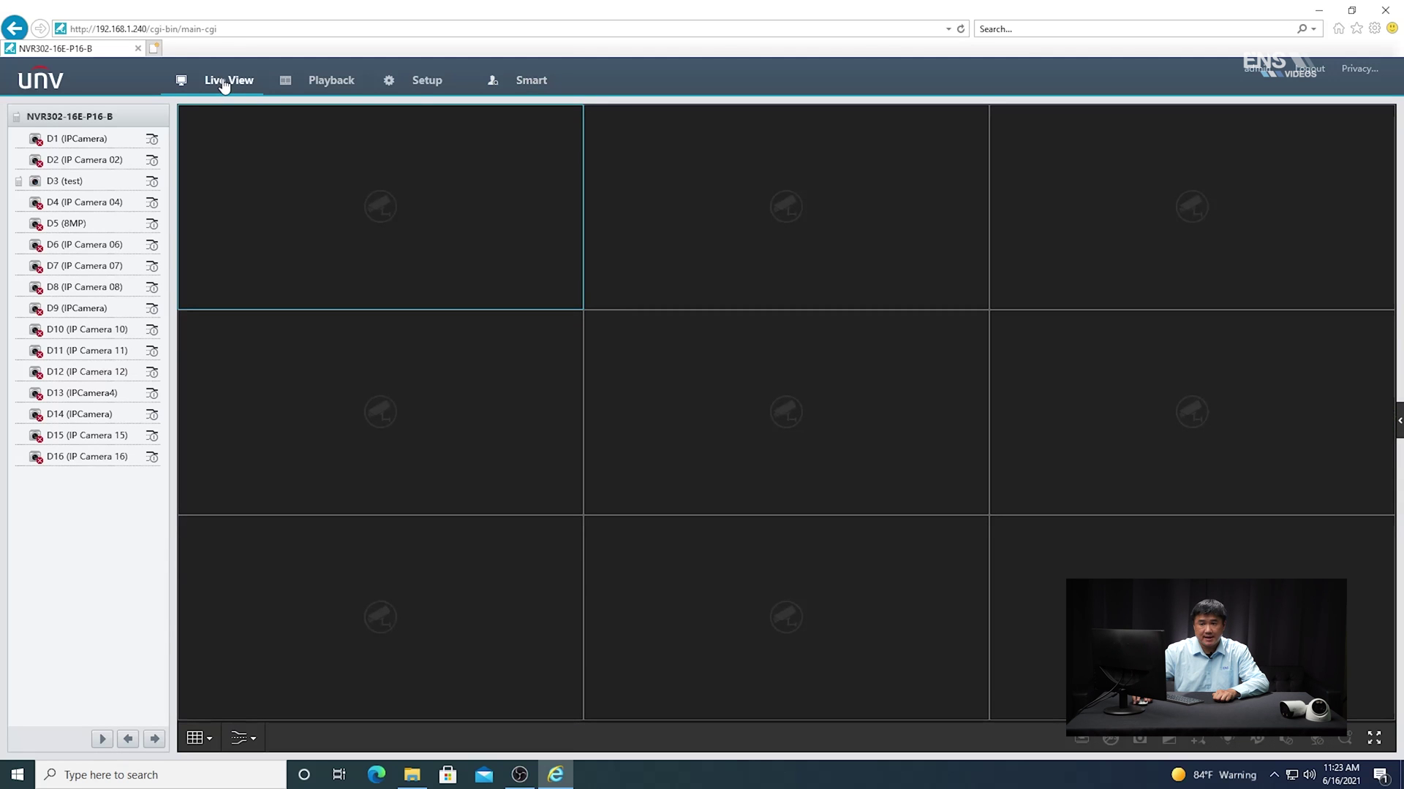
pyautogui.click(198, 738)
pyautogui.click(193, 686)
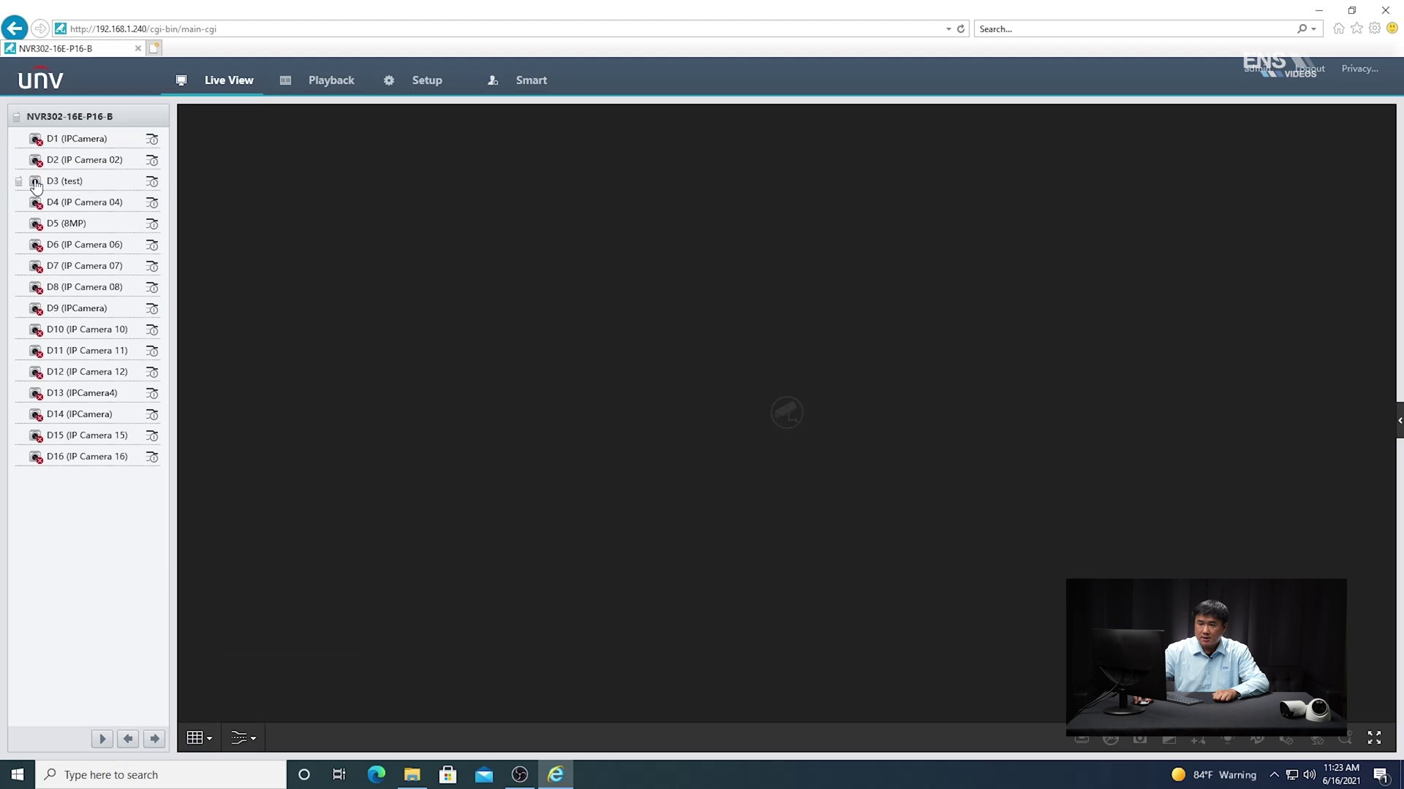
pyautogui.click(35, 182)
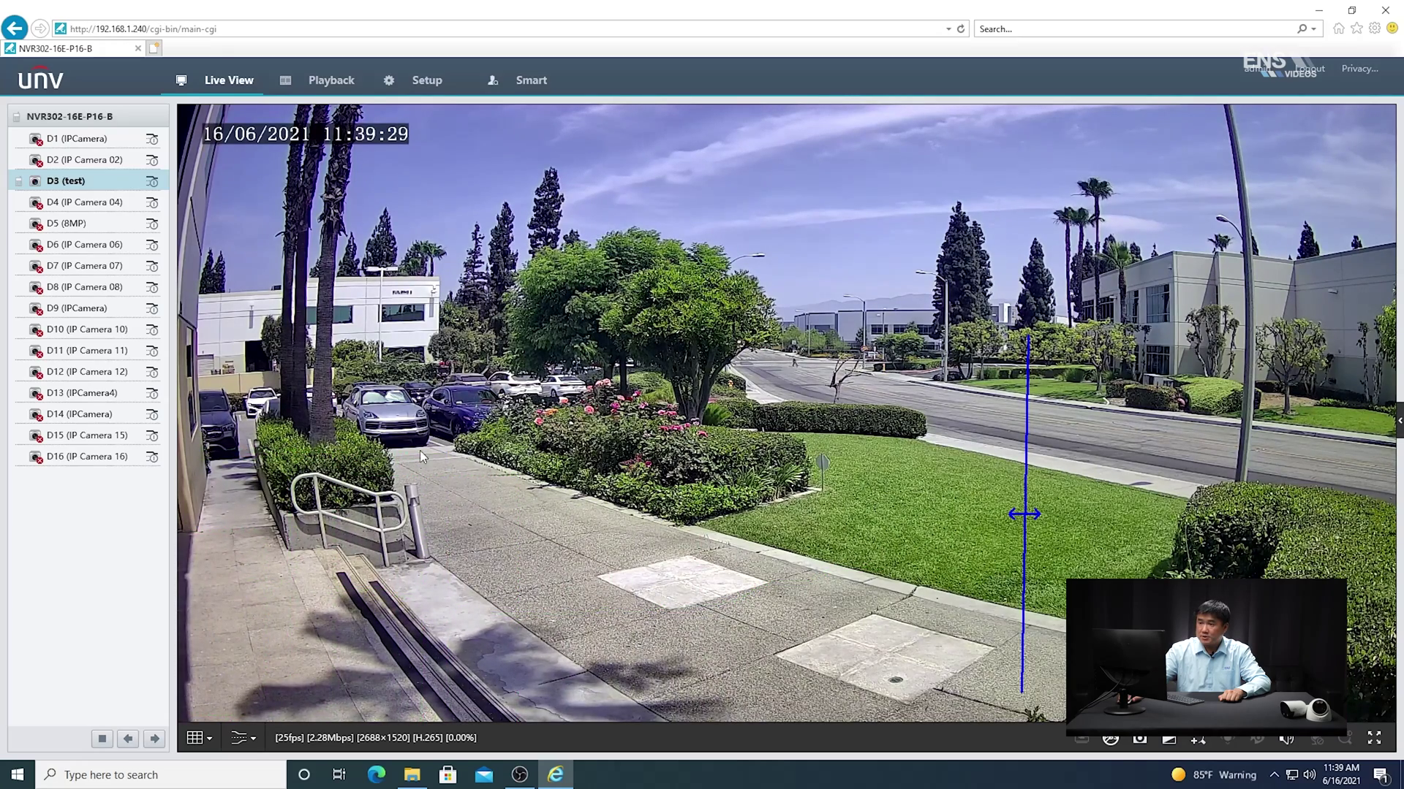
# Open the smart VCA behavior search and exclude cameras D1, D2, D4 and D5 from it
pyautogui.click(530, 82)
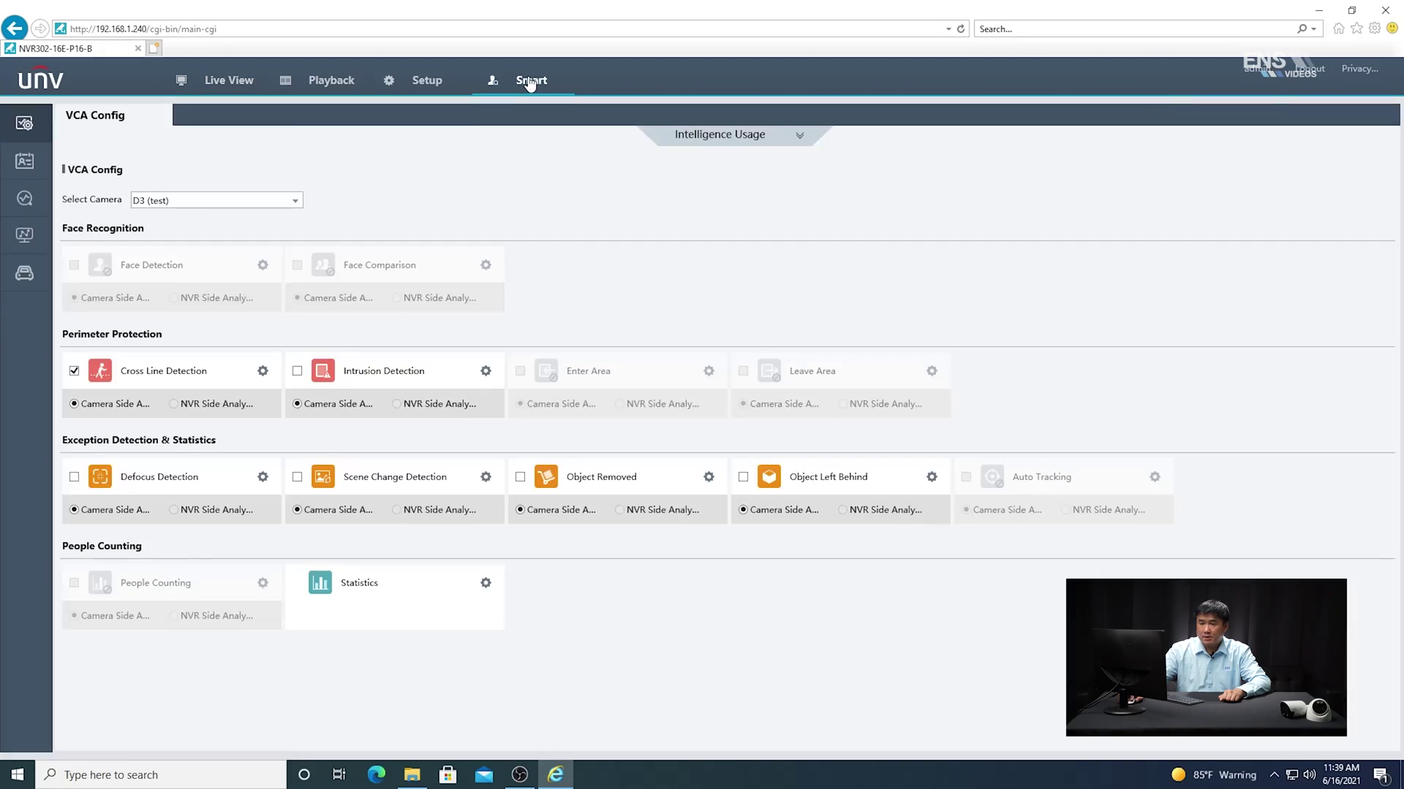
pyautogui.moveTo(29, 204)
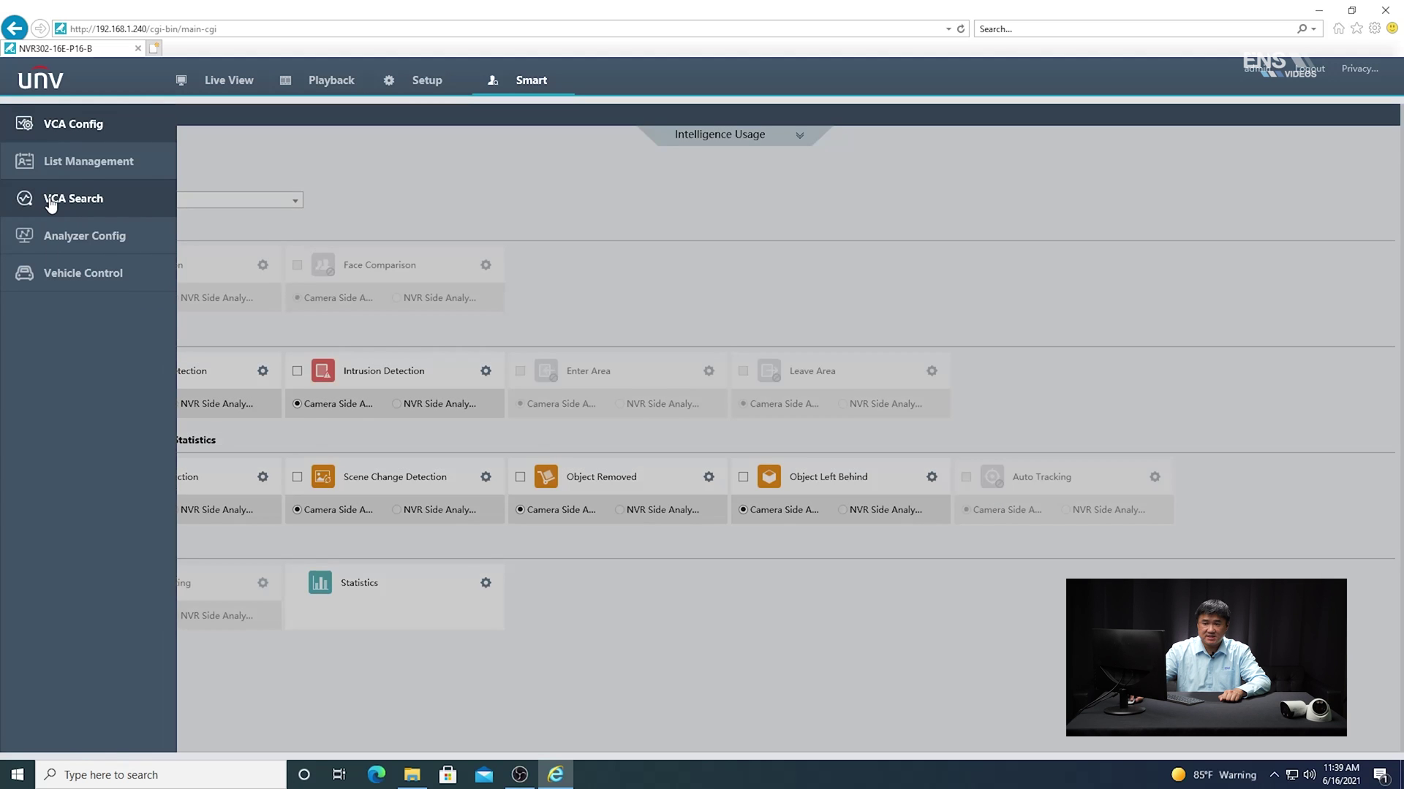
pyautogui.click(51, 203)
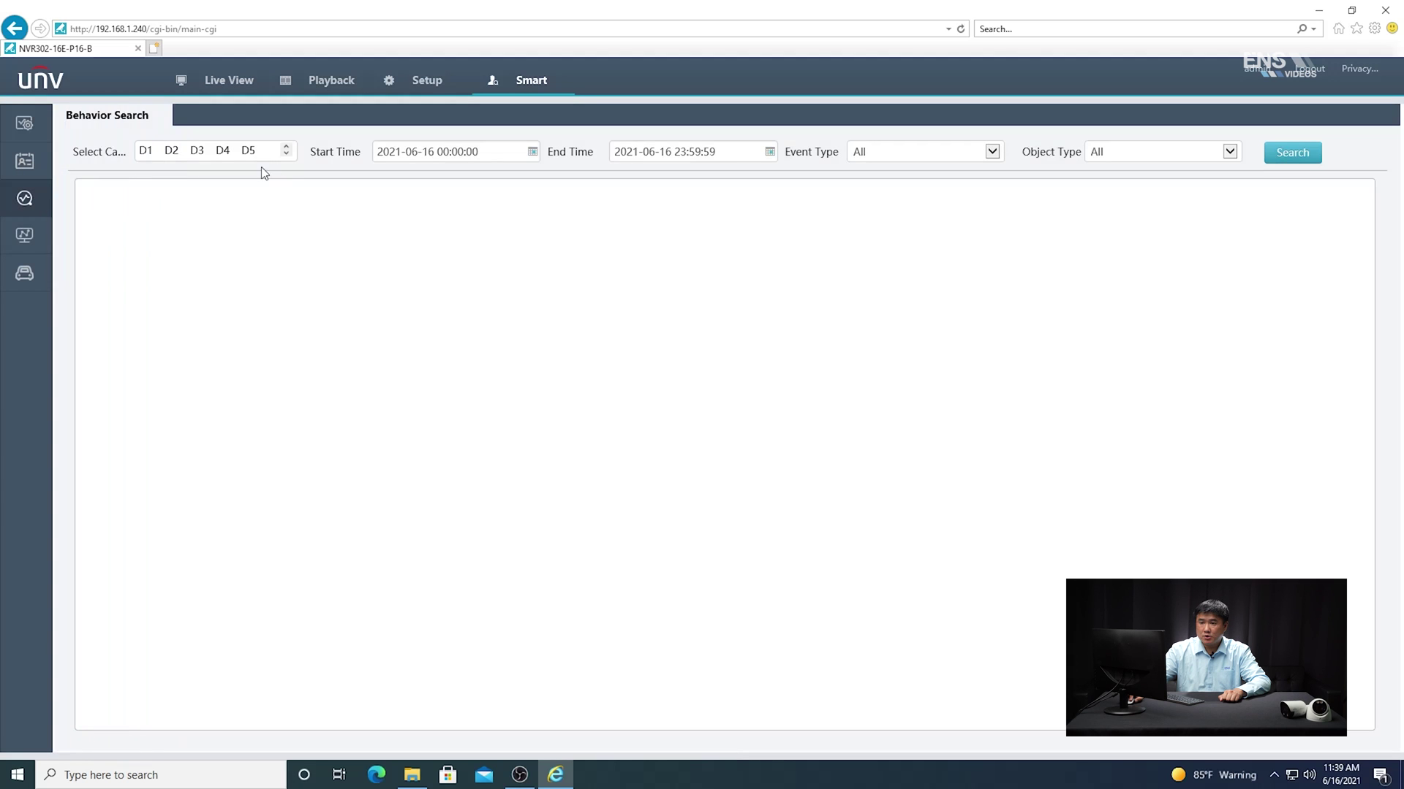
pyautogui.click(203, 152)
pyautogui.click(144, 197)
pyautogui.click(145, 223)
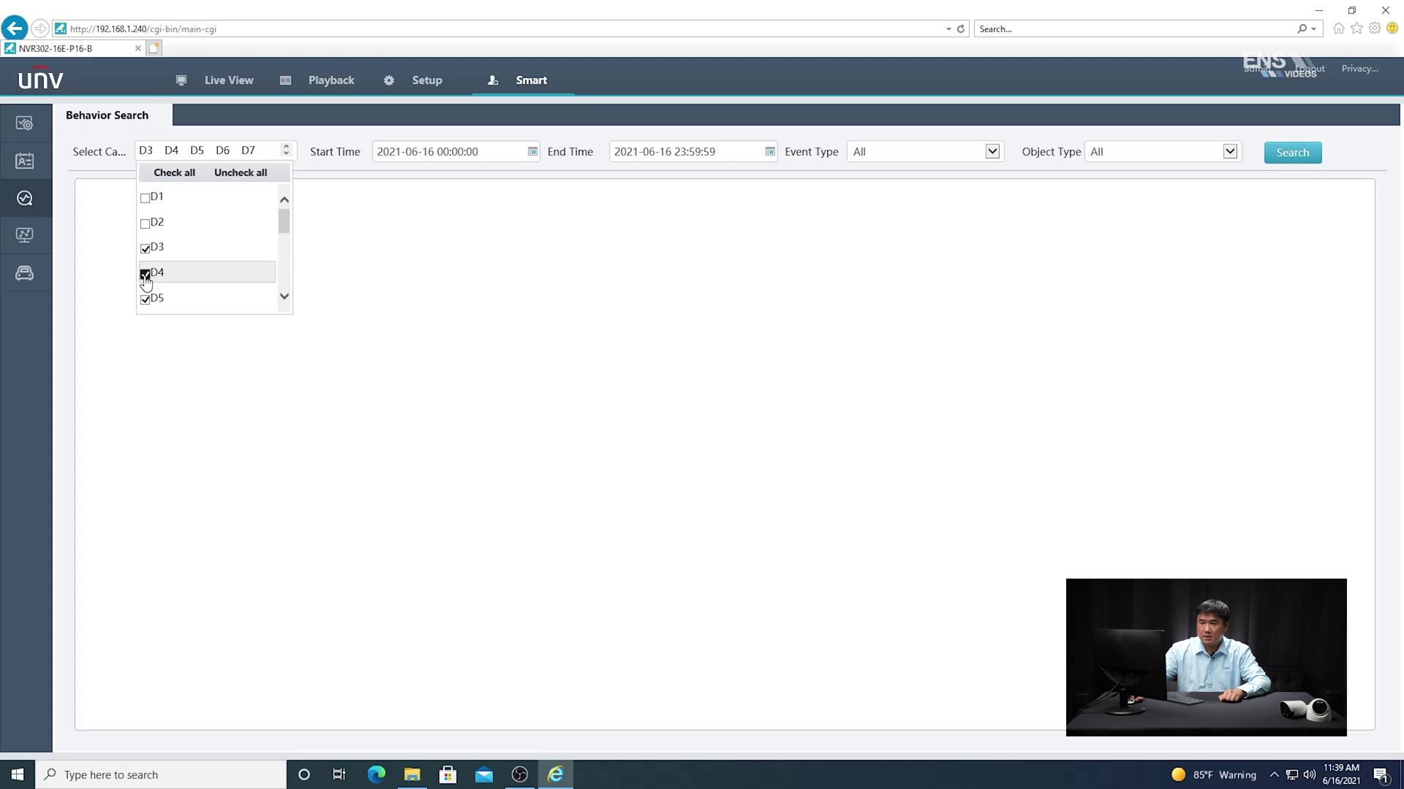
pyautogui.click(144, 274)
pyautogui.click(145, 299)
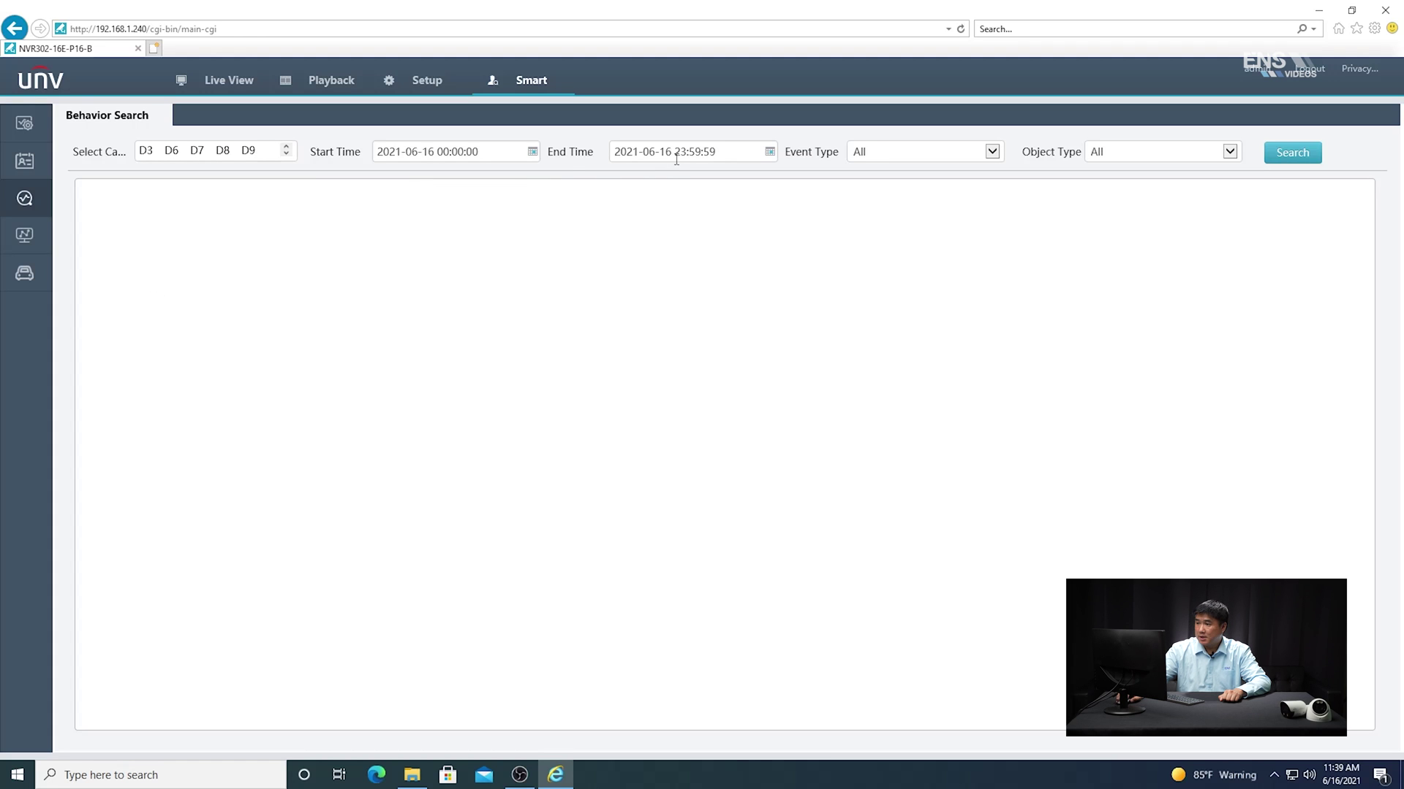
# Search the recorded events for the Cross Line Detection event type
pyautogui.click(992, 152)
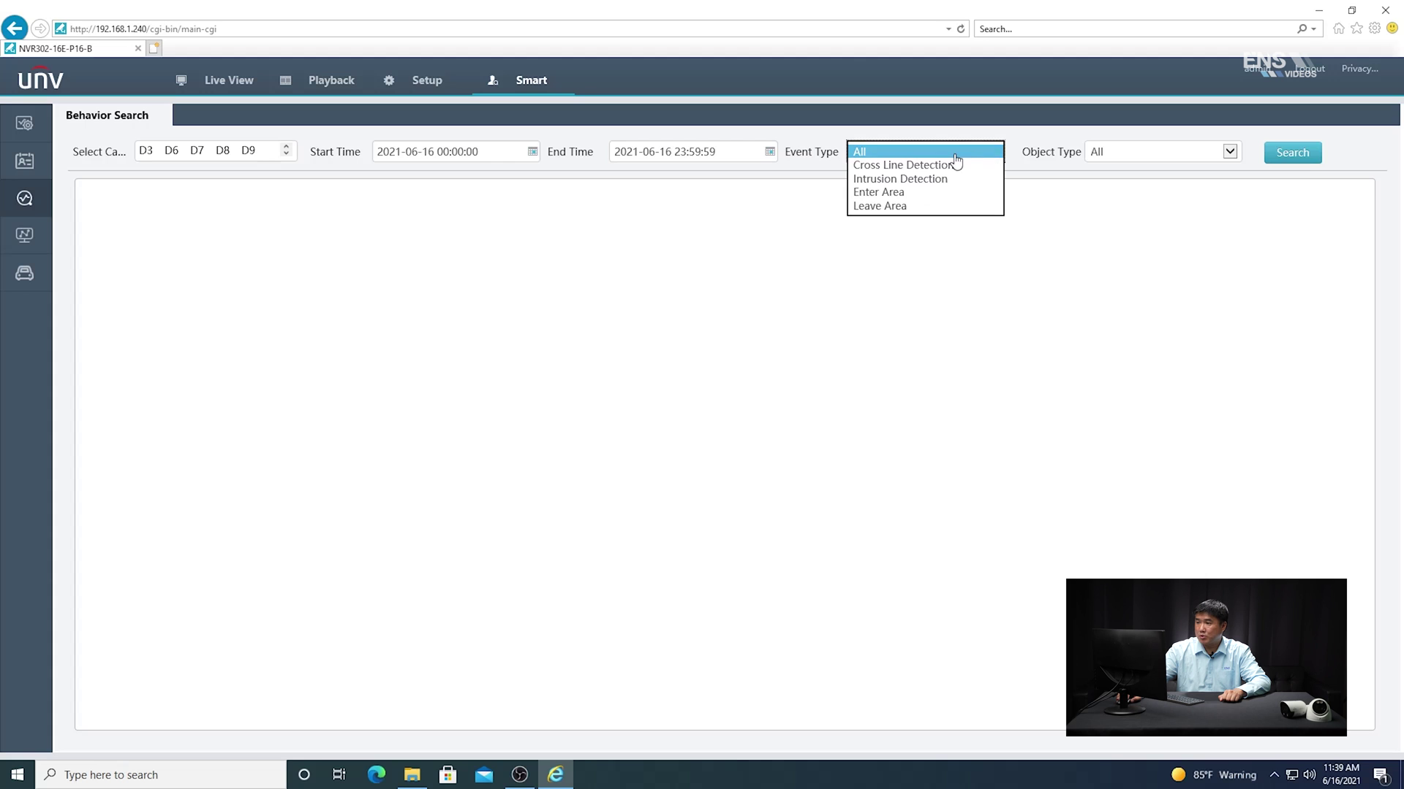
pyautogui.click(930, 165)
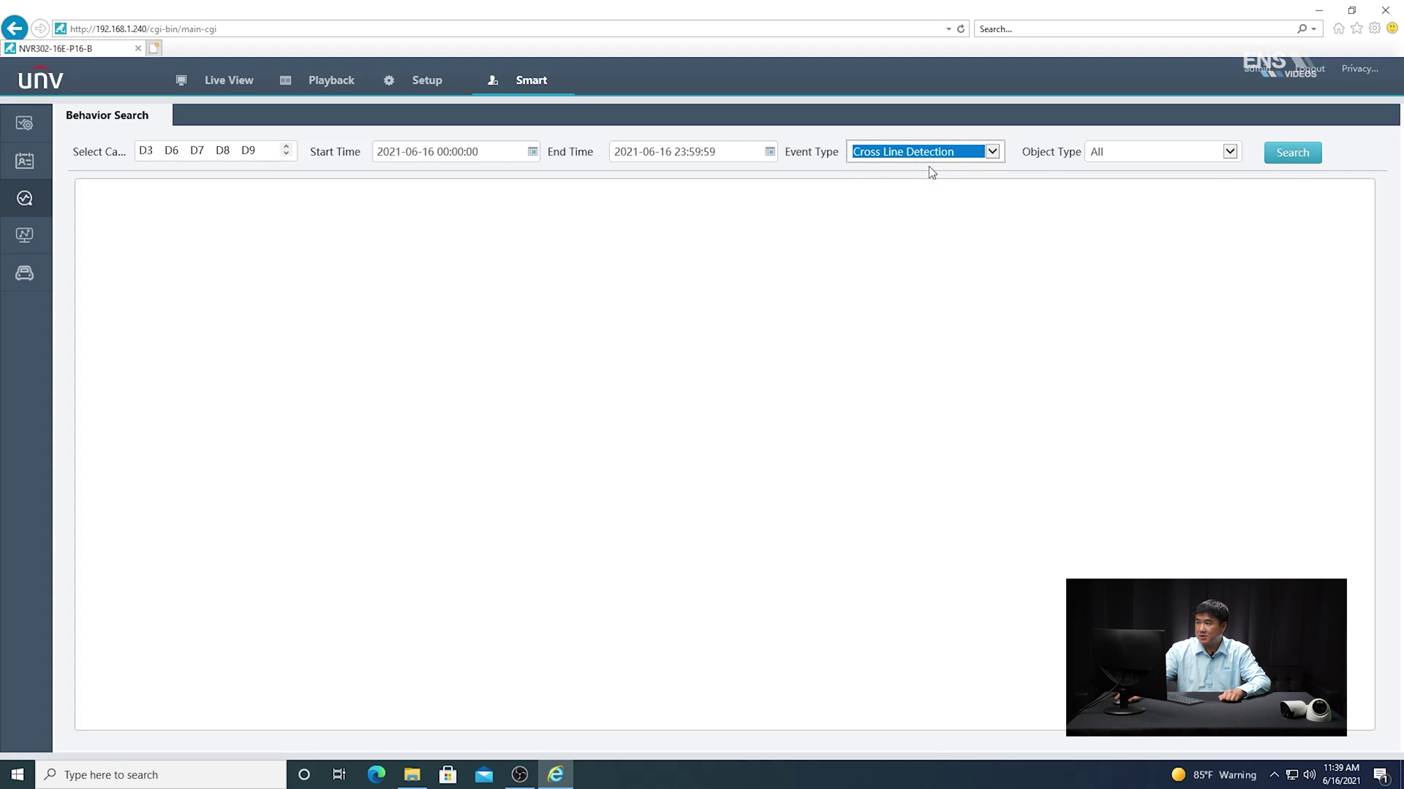
pyautogui.click(1293, 155)
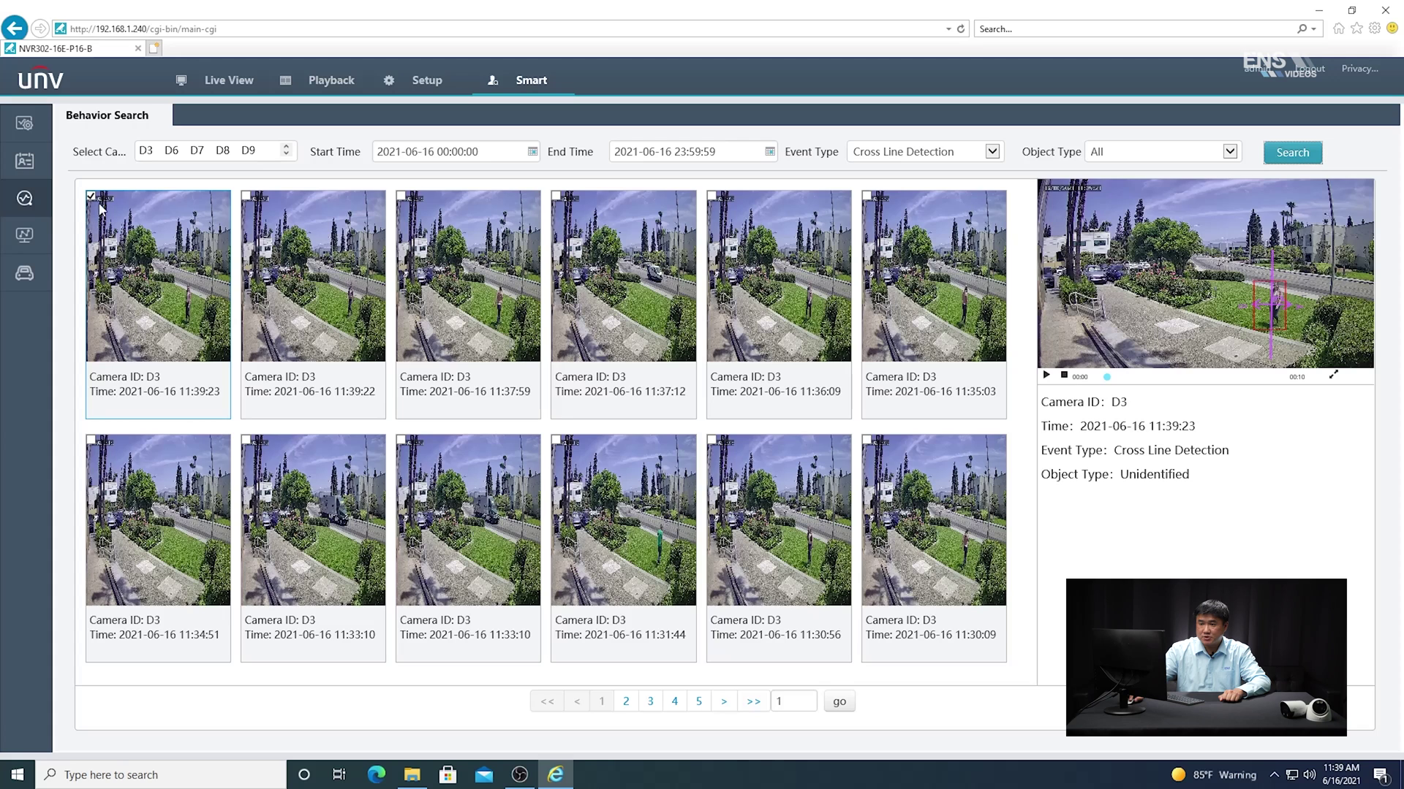
pyautogui.click(247, 196)
pyautogui.click(247, 196)
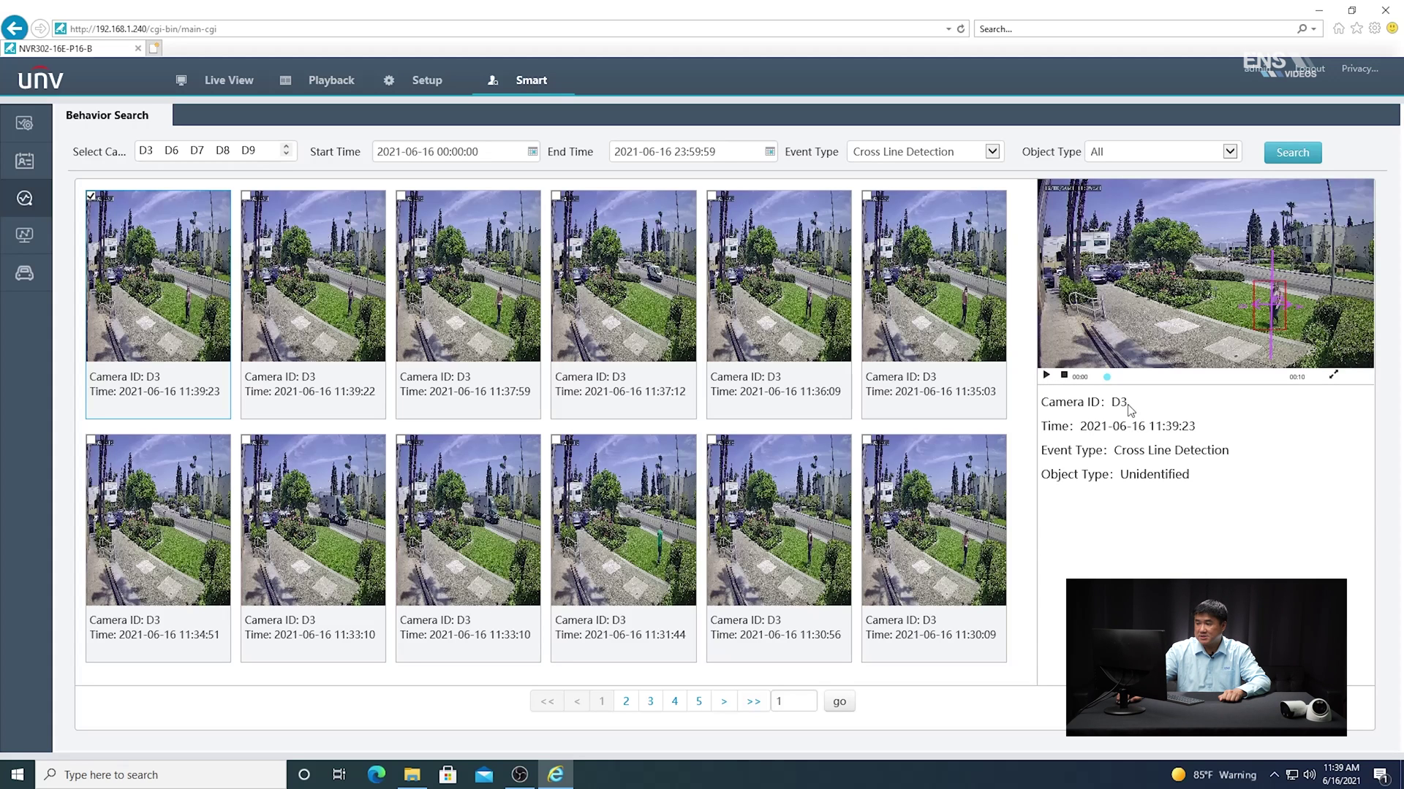
pyautogui.click(1046, 376)
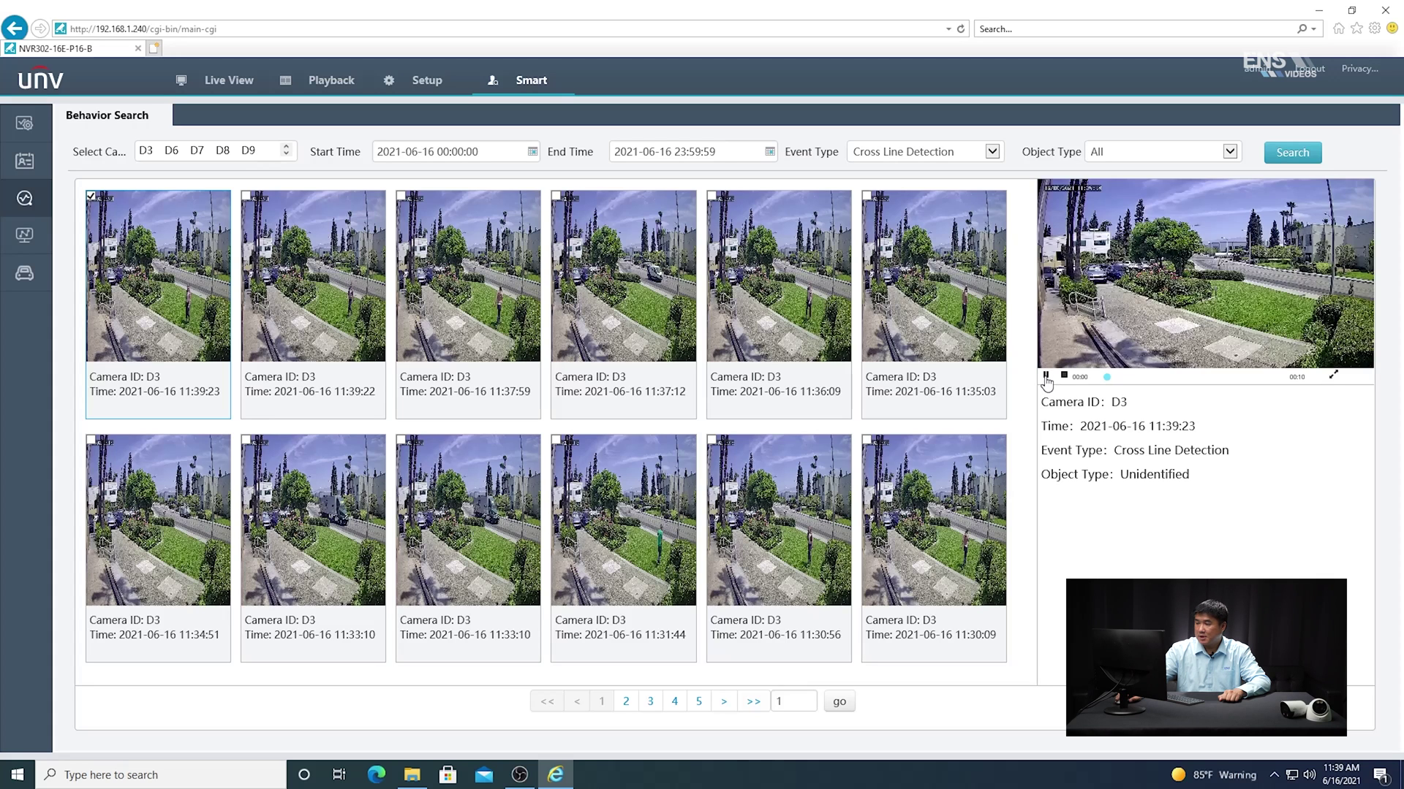
pyautogui.click(1334, 377)
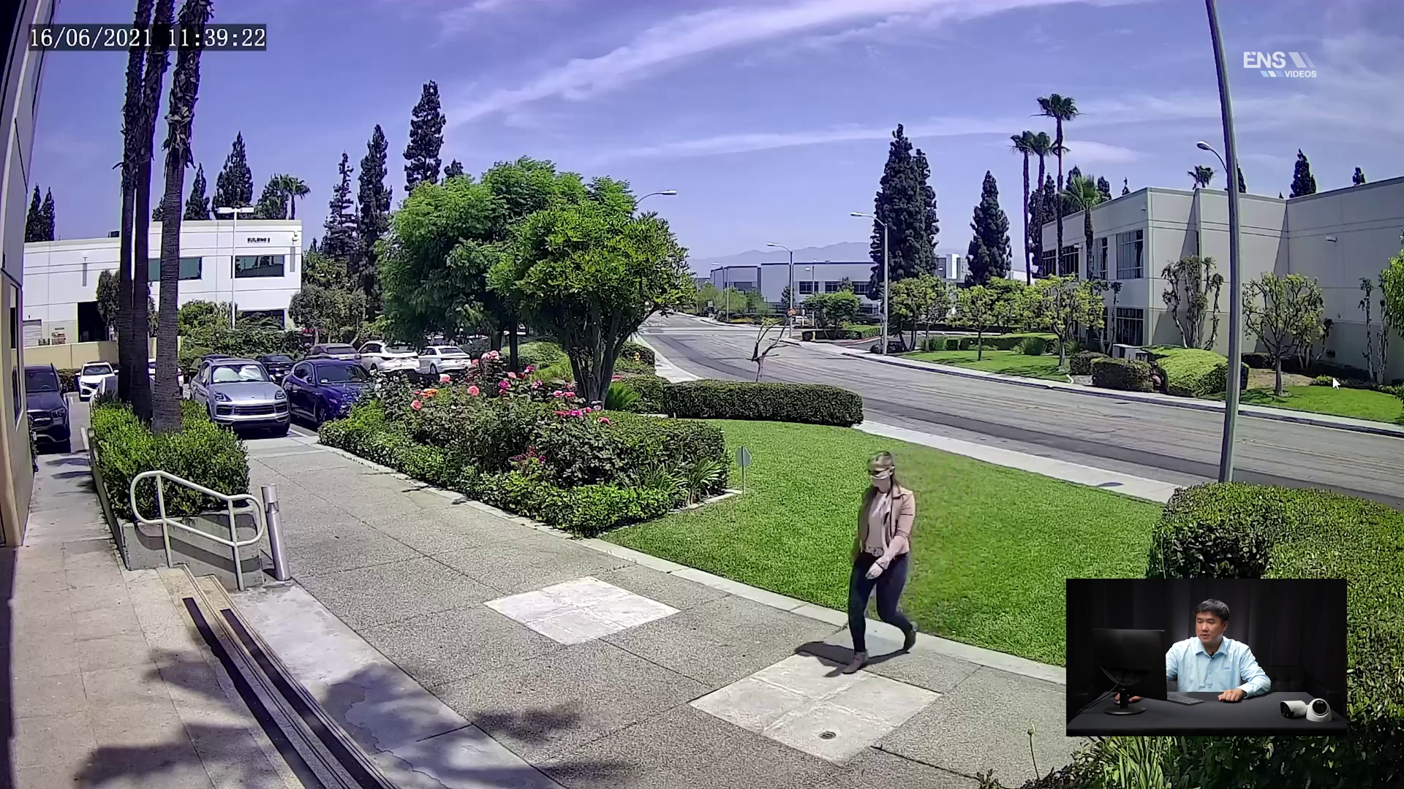
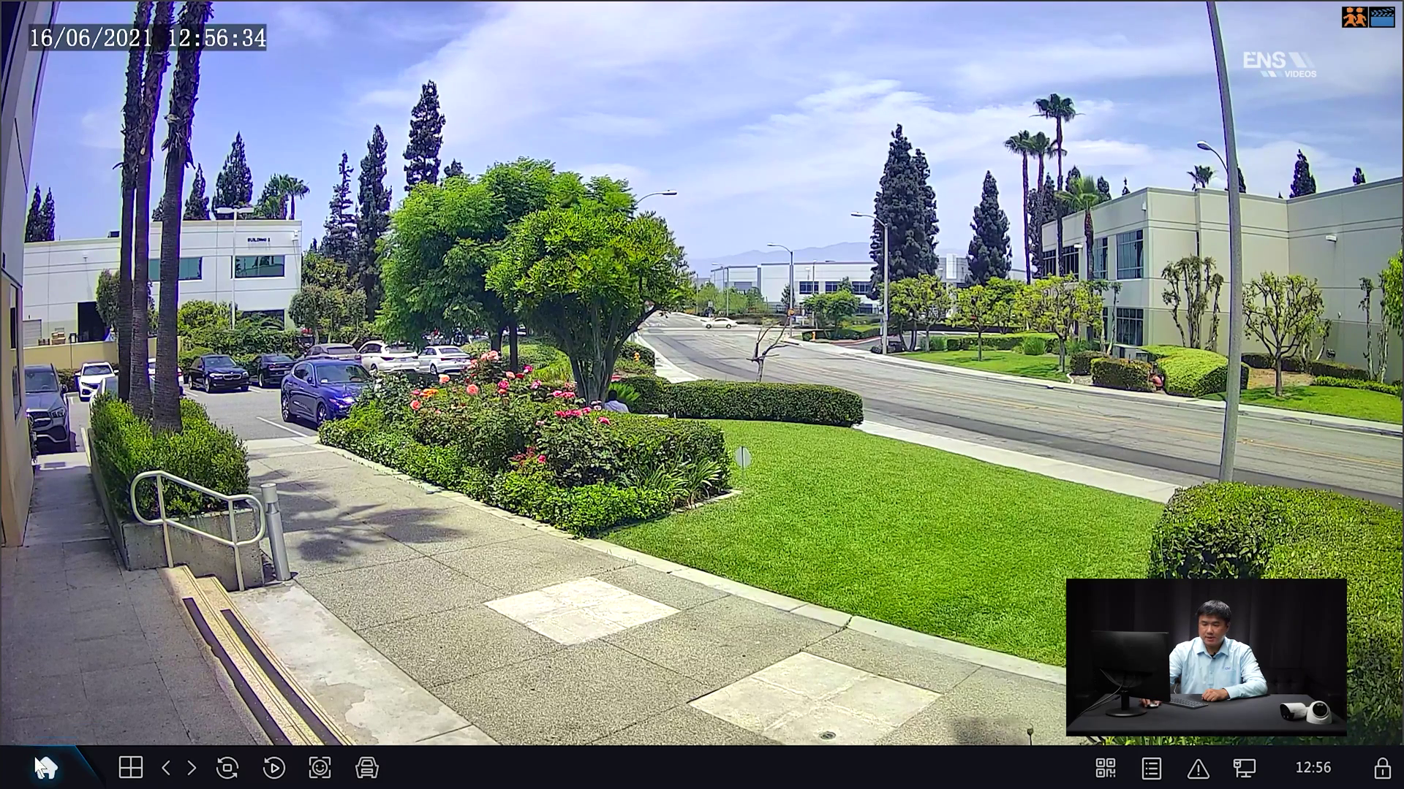
# In the NVR's local interface, enable Intelligent Mark in the basic system setup and apply it
pyautogui.click(45, 769)
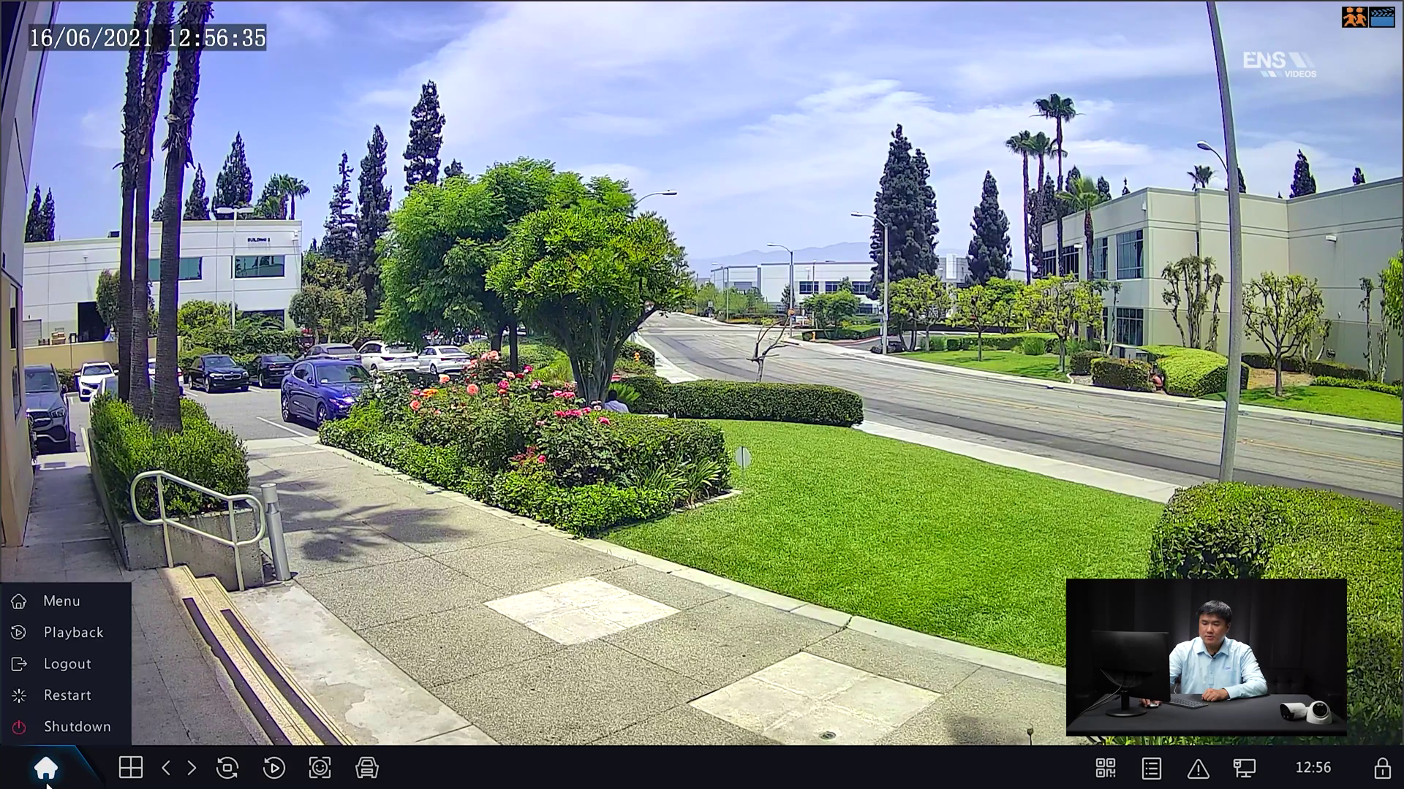
pyautogui.click(68, 603)
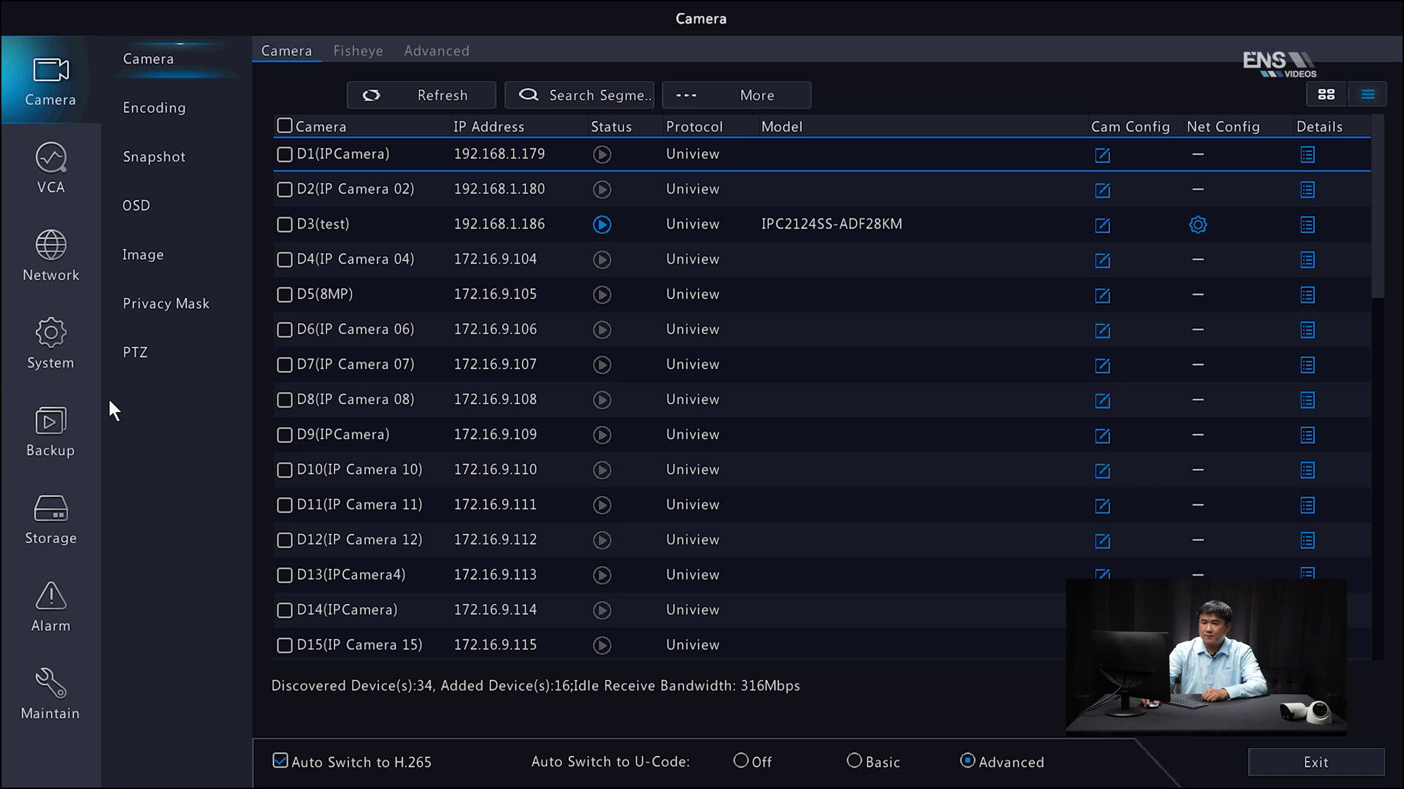
pyautogui.click(52, 333)
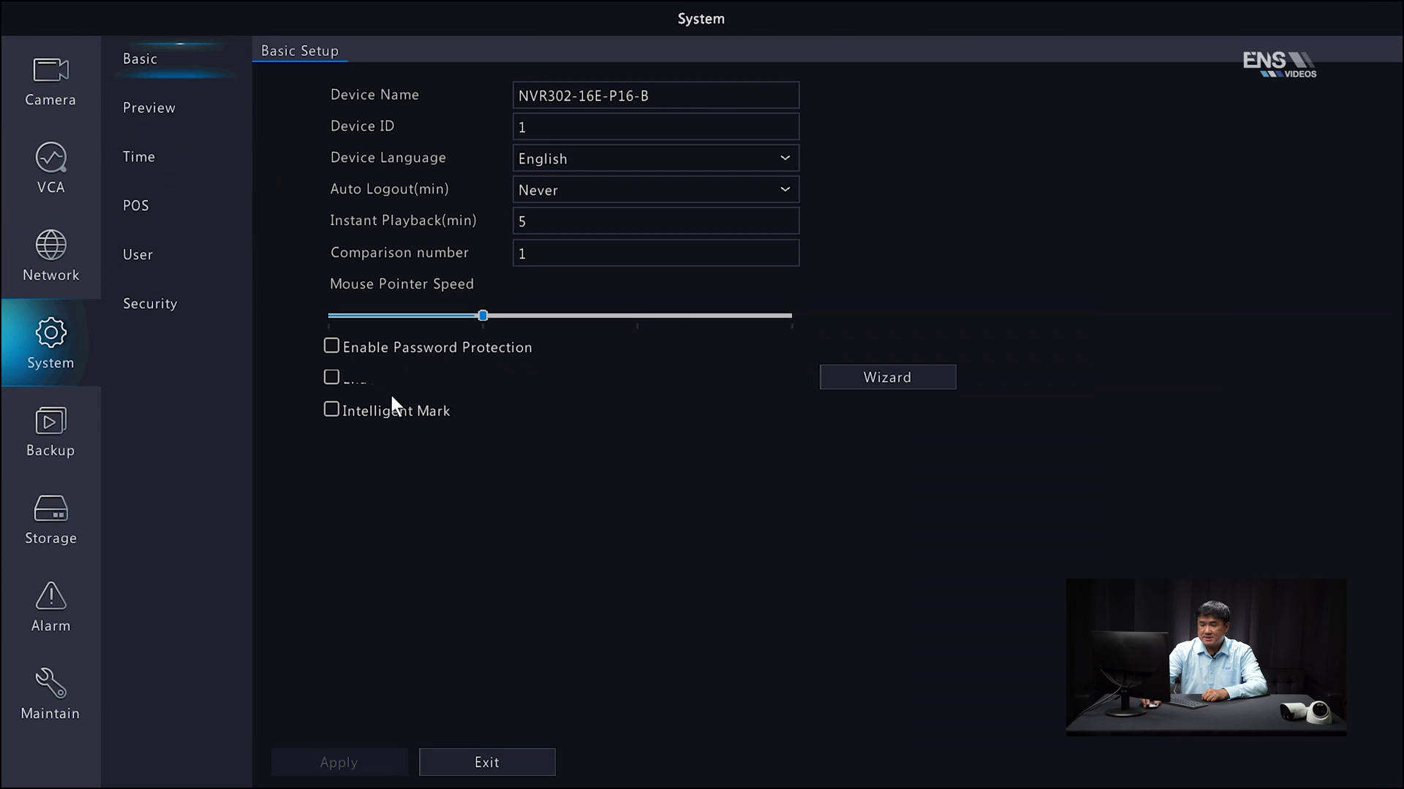
pyautogui.click(331, 410)
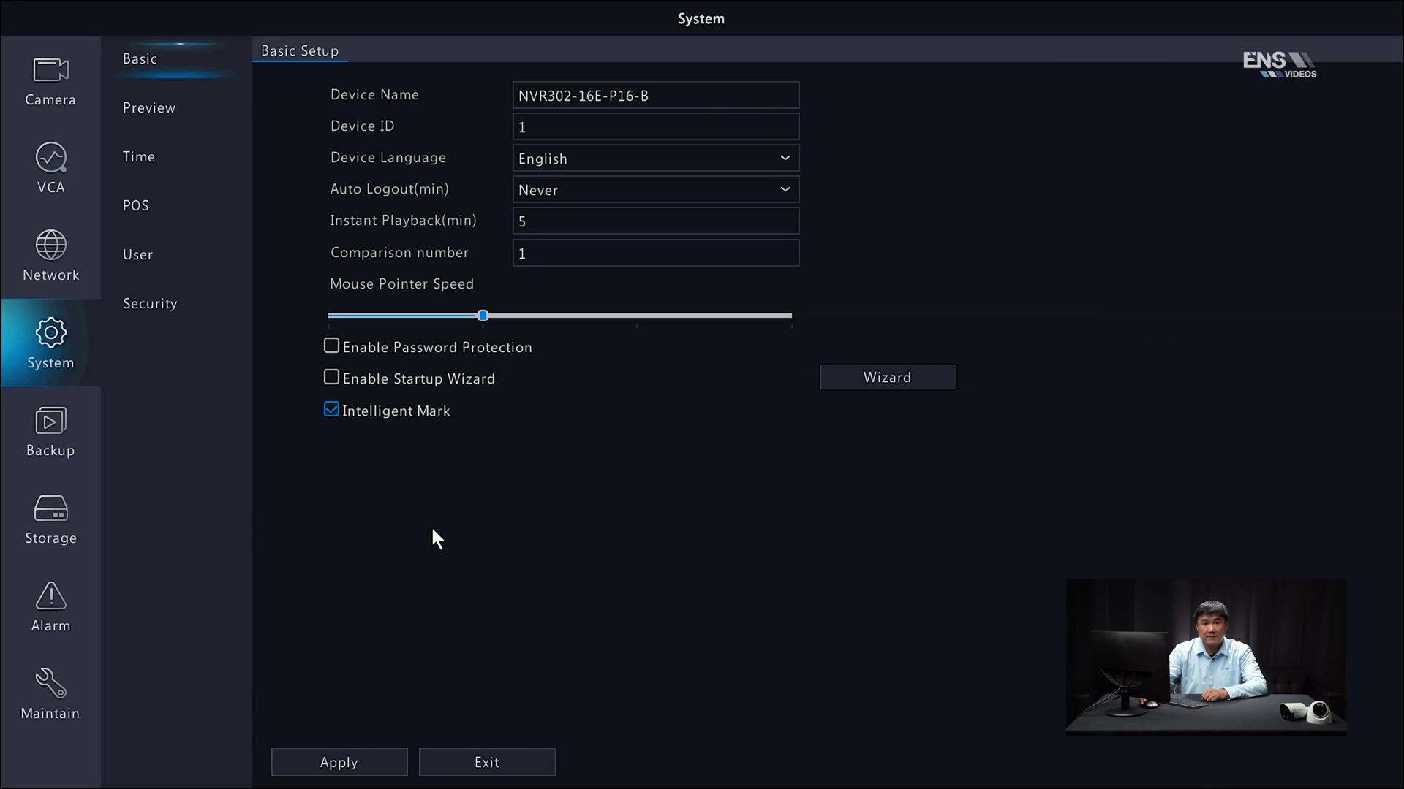
pyautogui.click(349, 767)
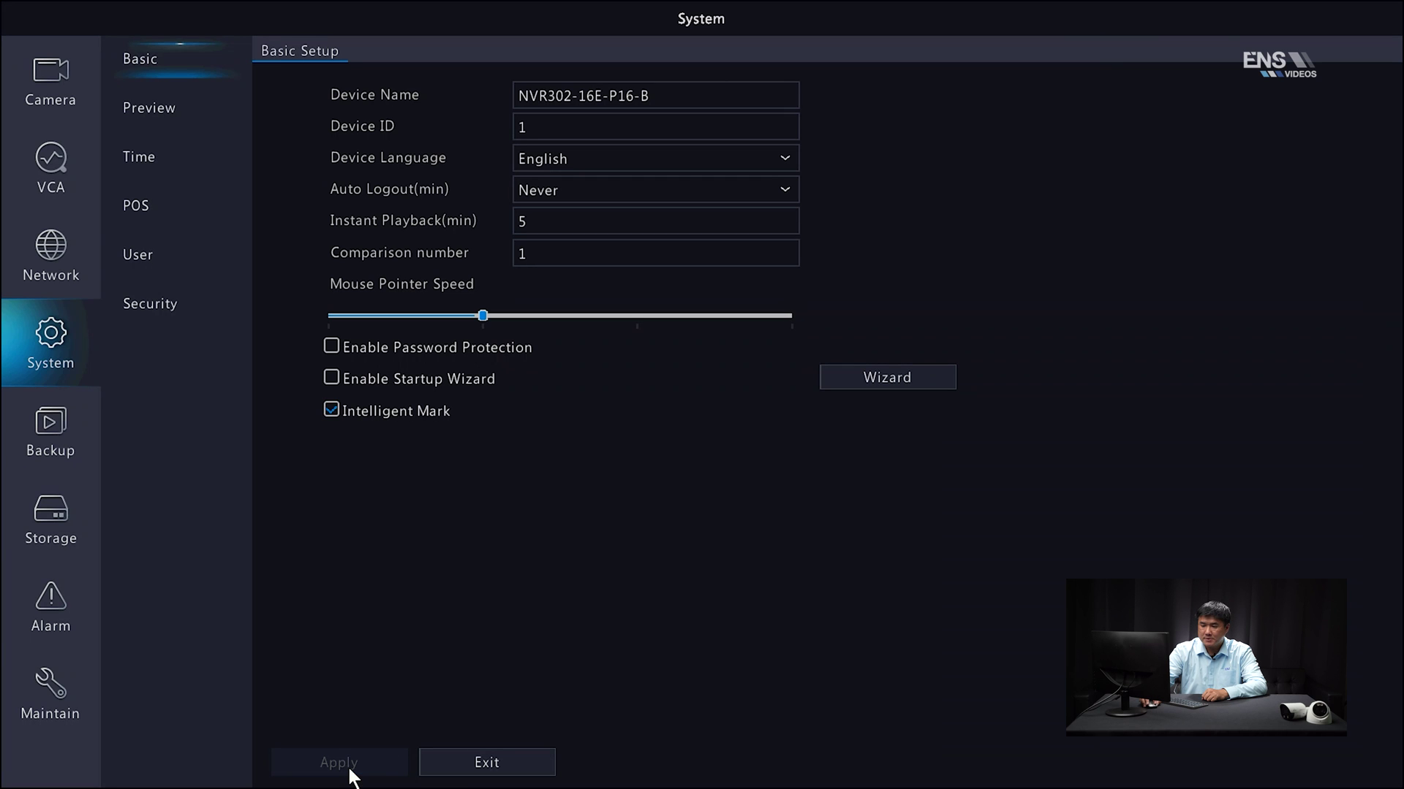
# Bring up the recording schedule for camera D3(test) in the storage settings and switch Enable Schedule off and back on
pyautogui.click(60, 515)
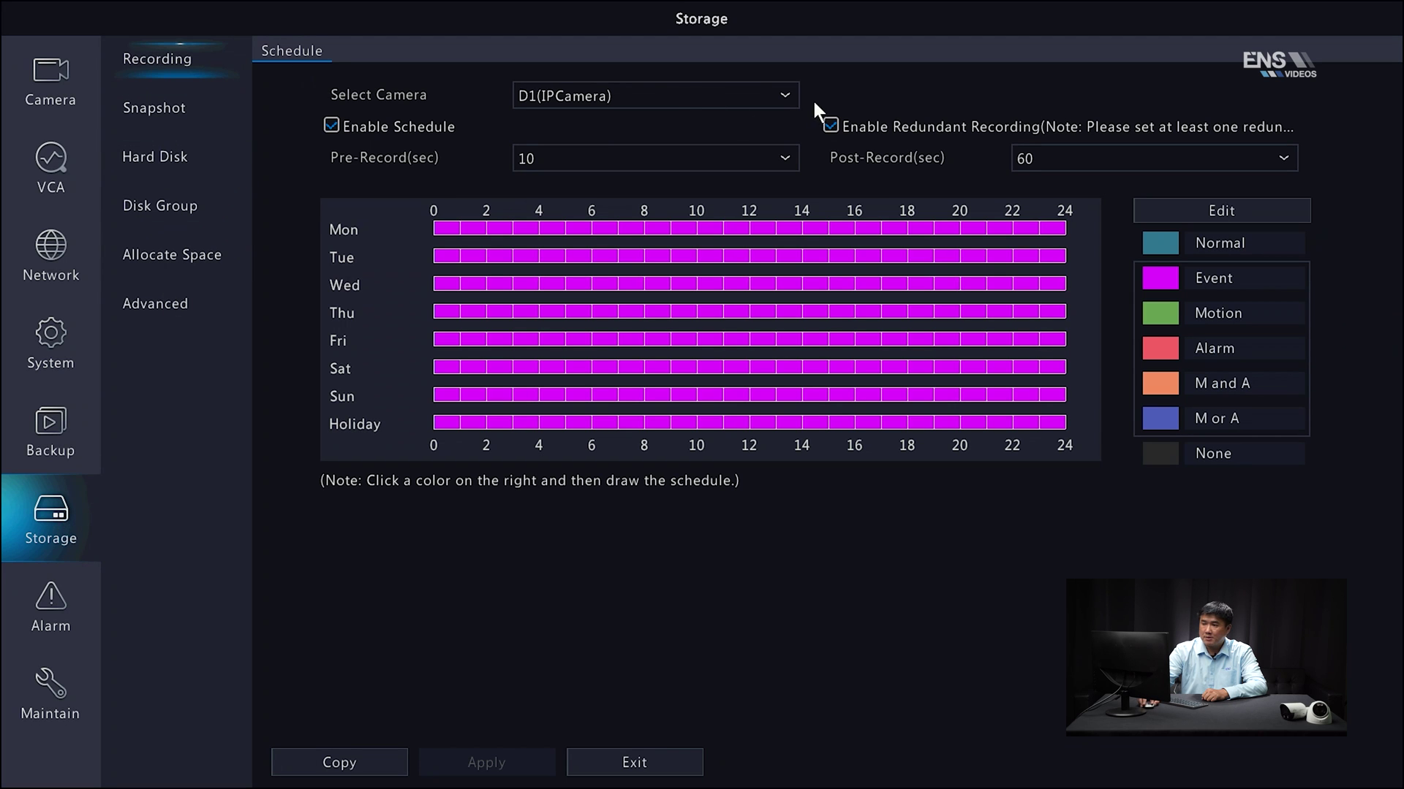
pyautogui.click(784, 93)
pyautogui.click(648, 182)
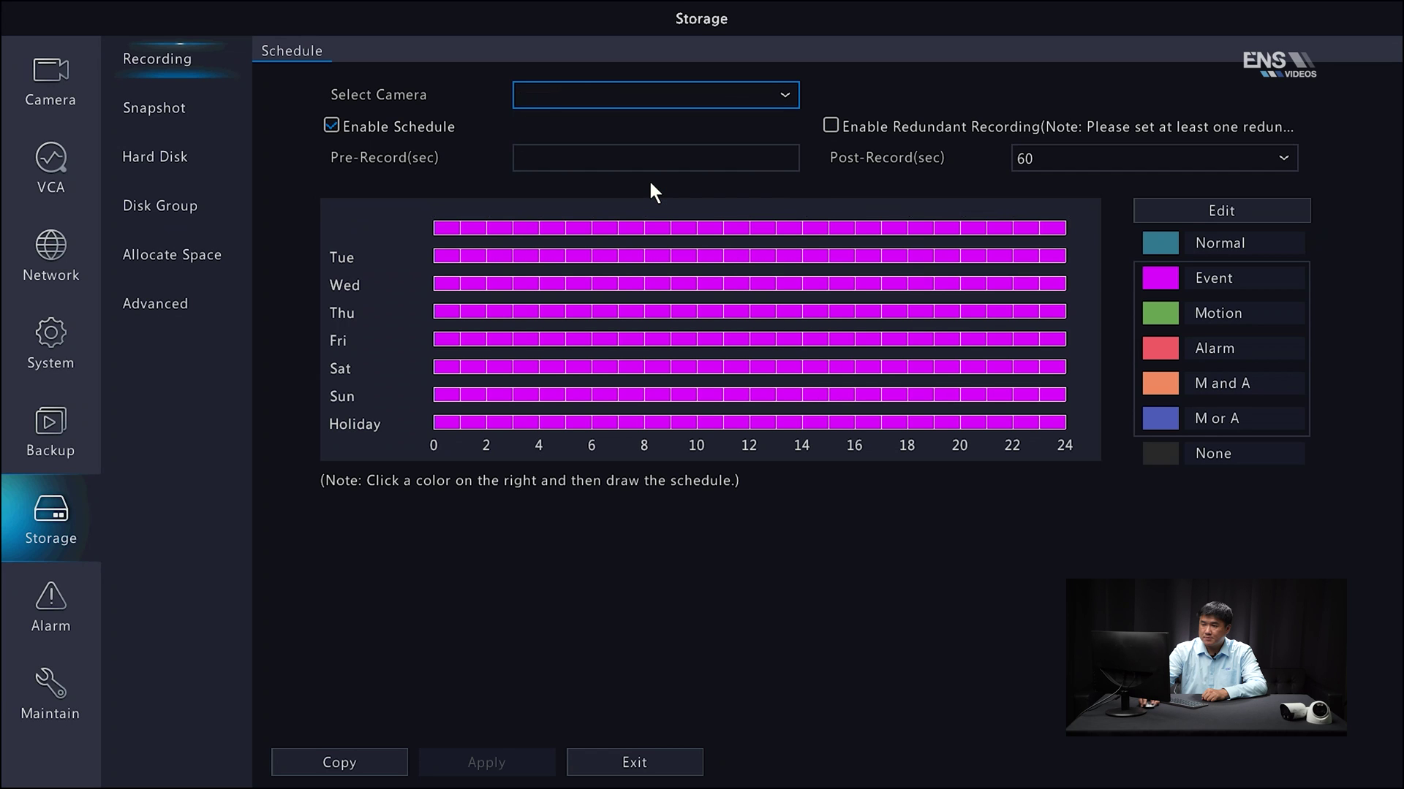
pyautogui.click(330, 126)
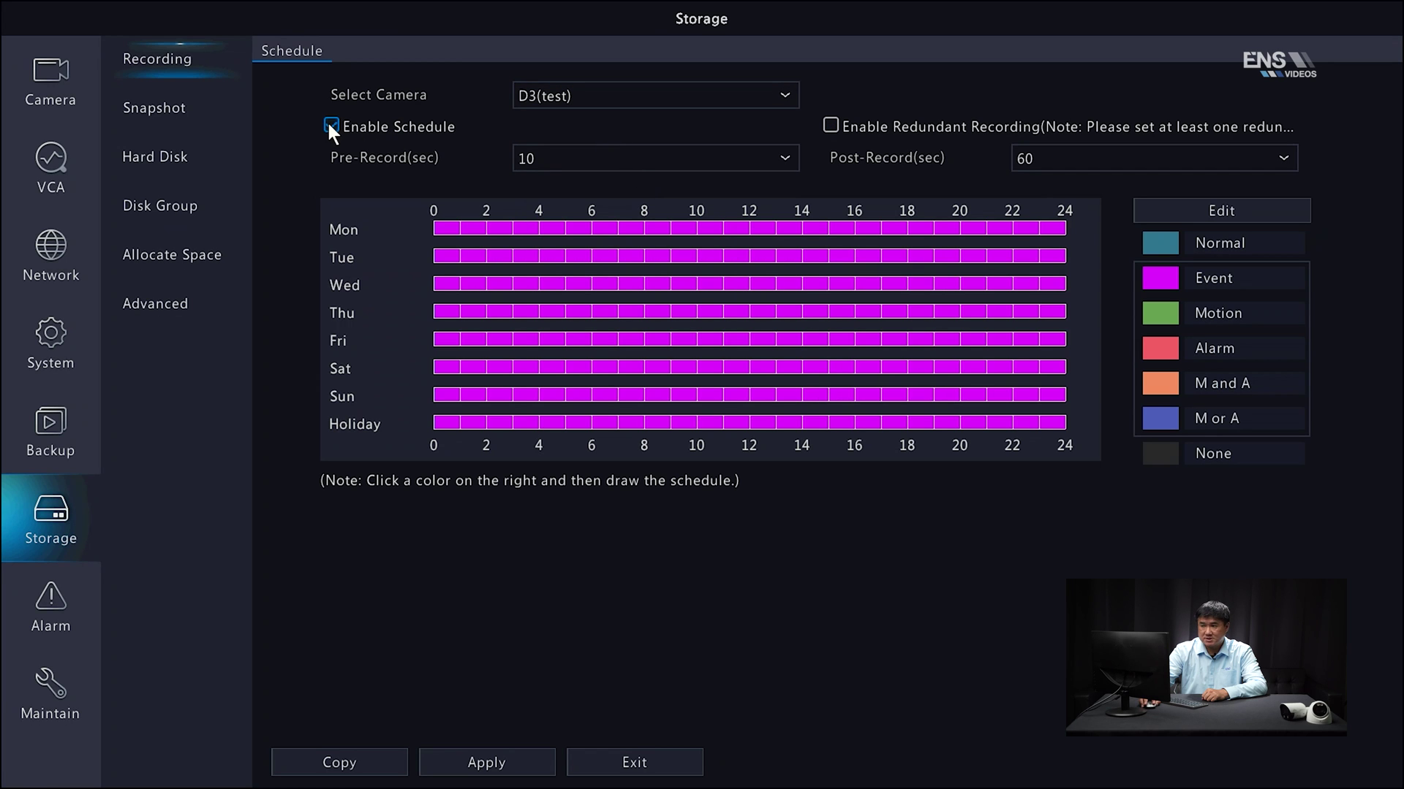
pyautogui.click(330, 125)
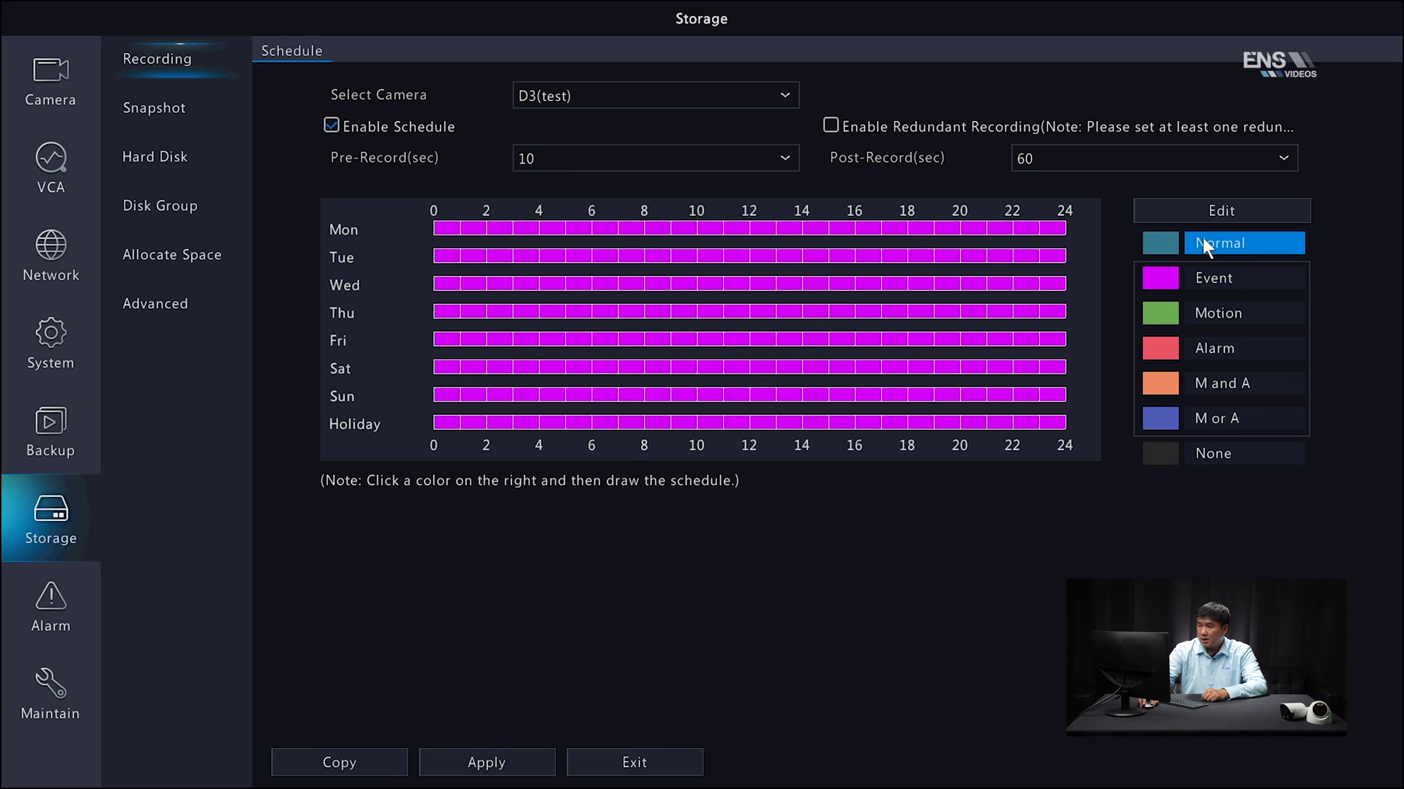
# Set D3's Monday recording to Event type all day, copy it to all days including Holiday, and apply the schedule
pyautogui.click(1230, 213)
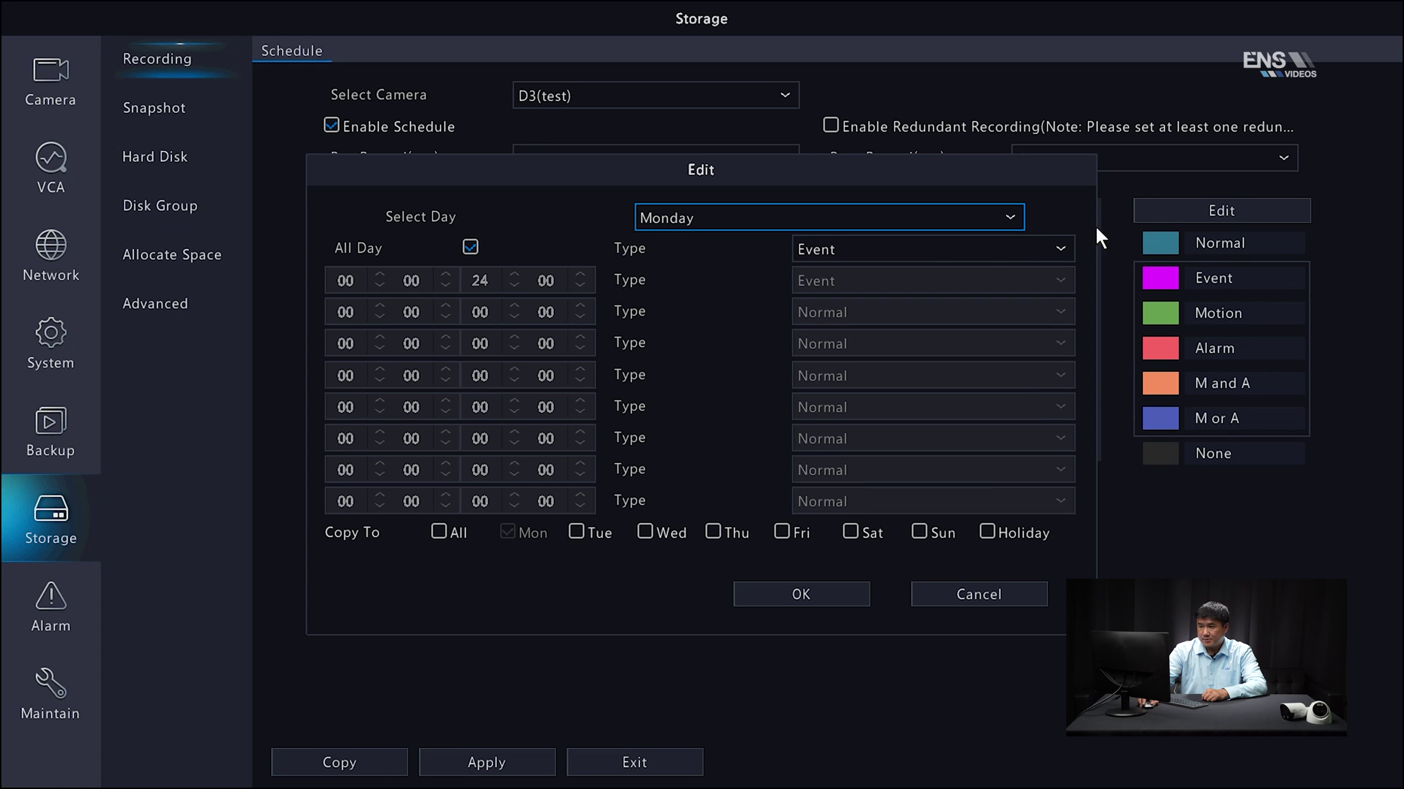
pyautogui.click(899, 249)
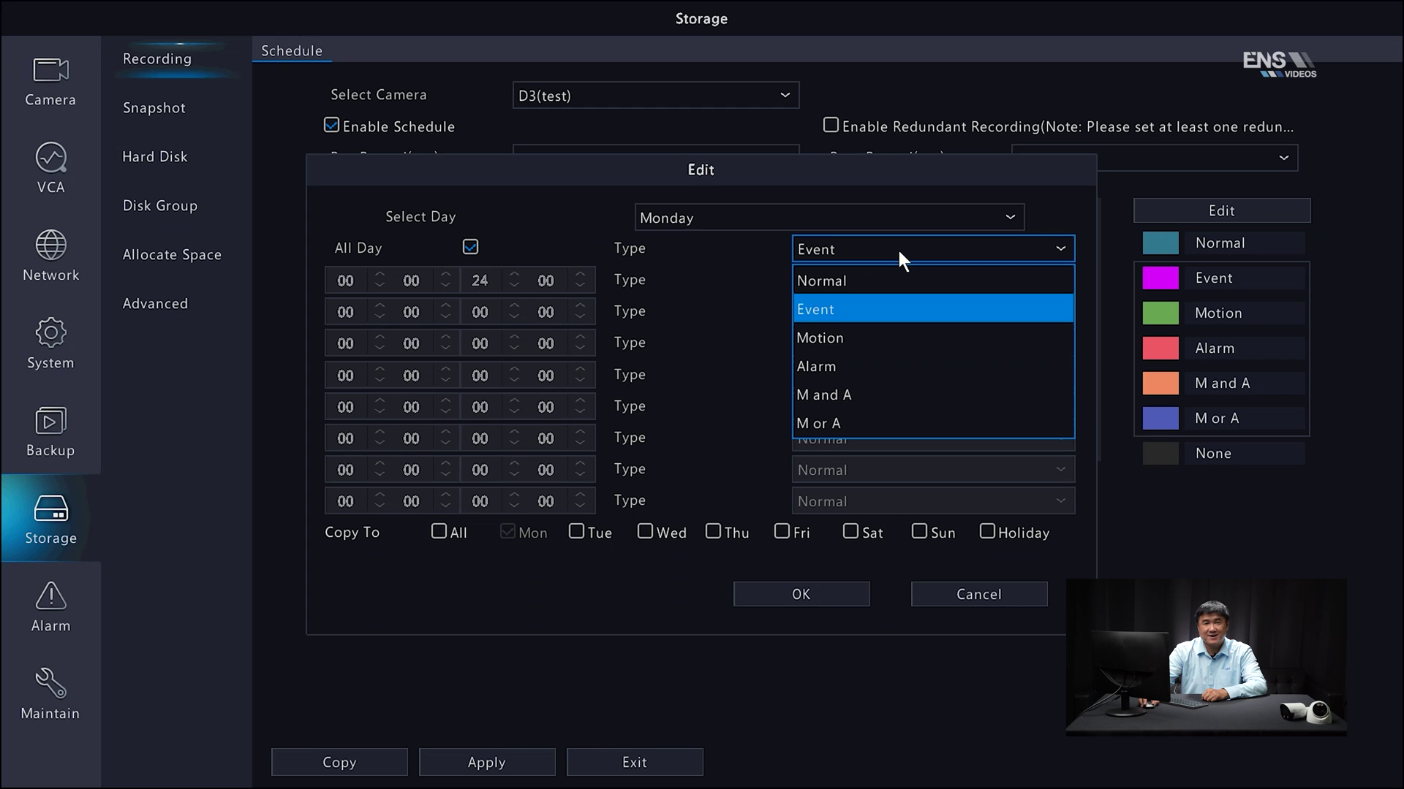
pyautogui.click(821, 307)
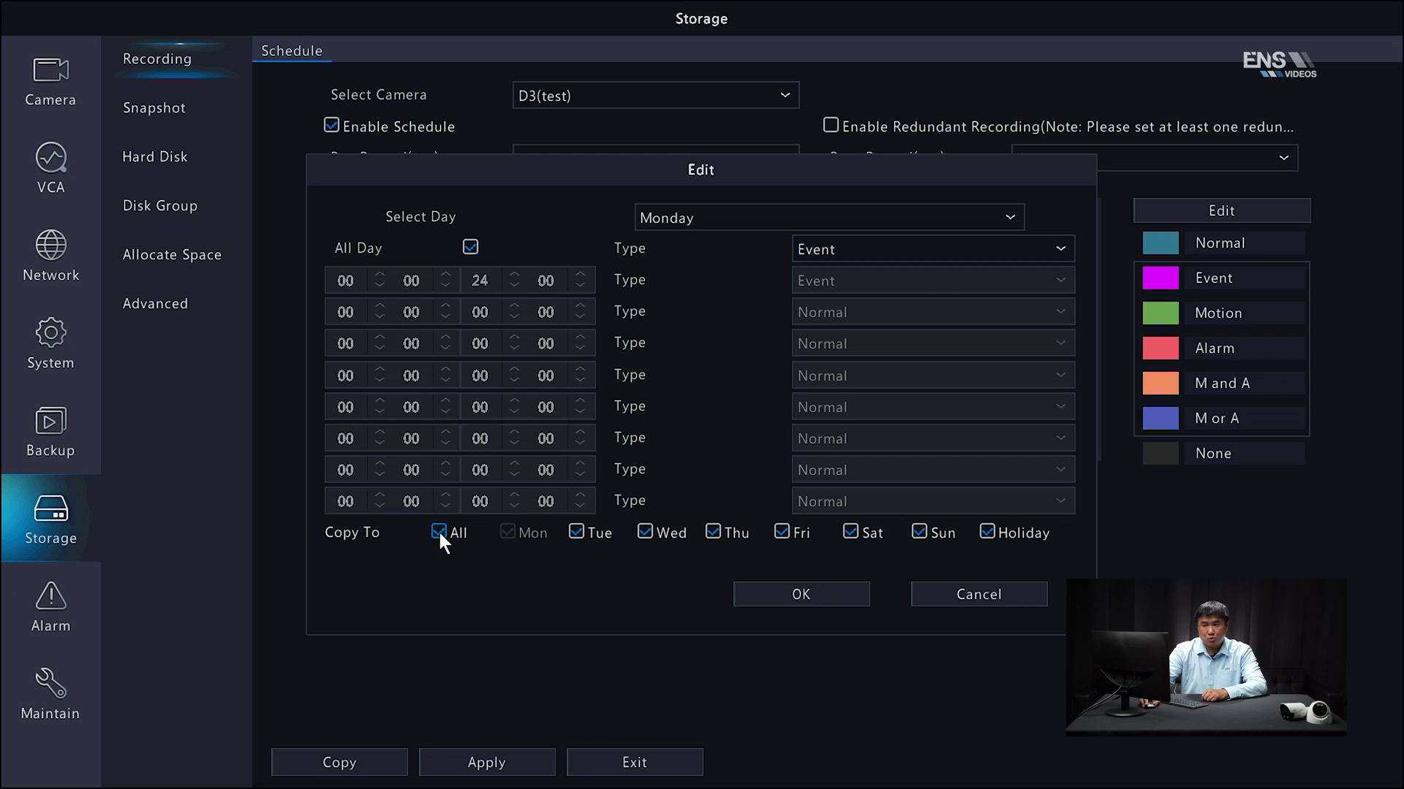
pyautogui.click(808, 594)
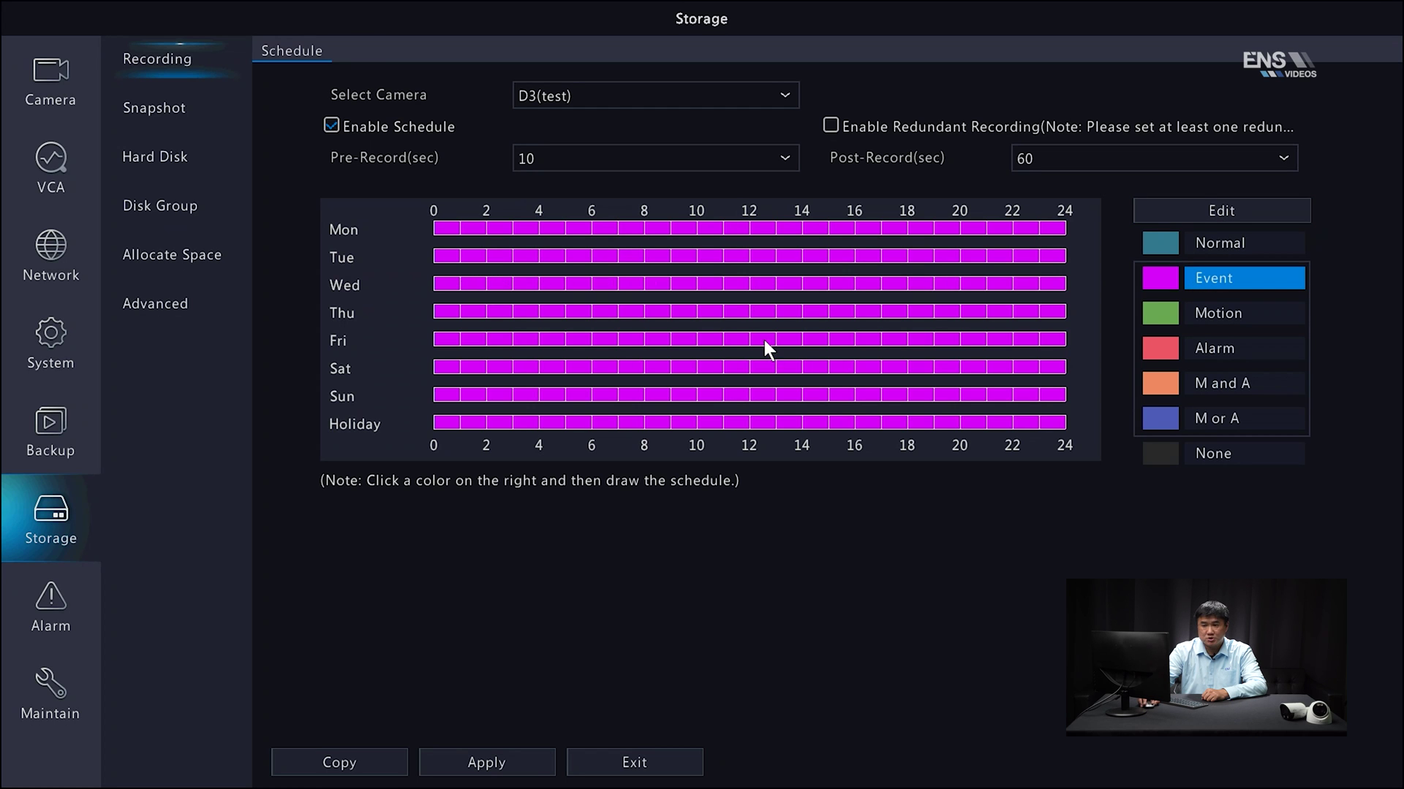
pyautogui.click(478, 770)
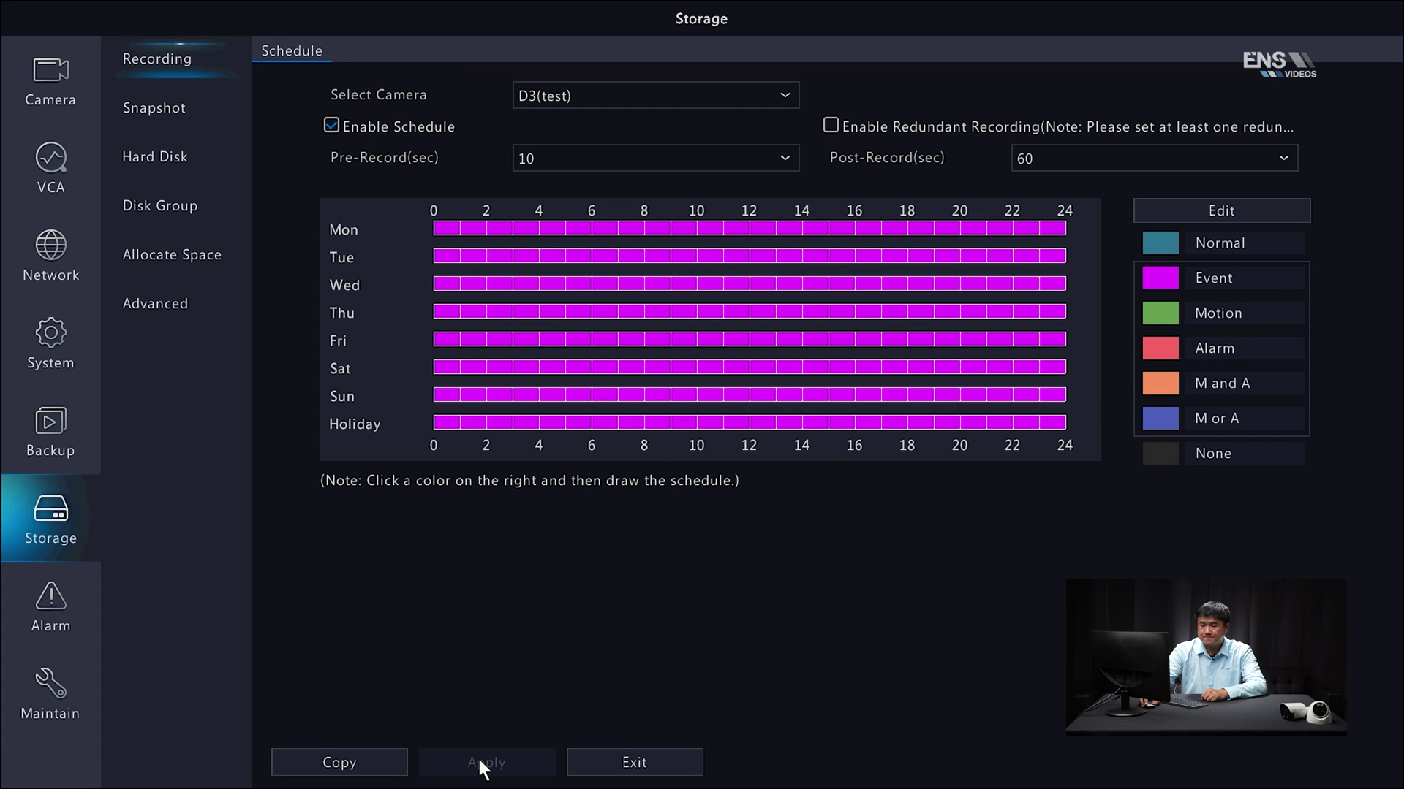
# Bring up the snapshot schedule for camera D3(test) in the storage settings and switch on Enable Schedule
pyautogui.click(178, 108)
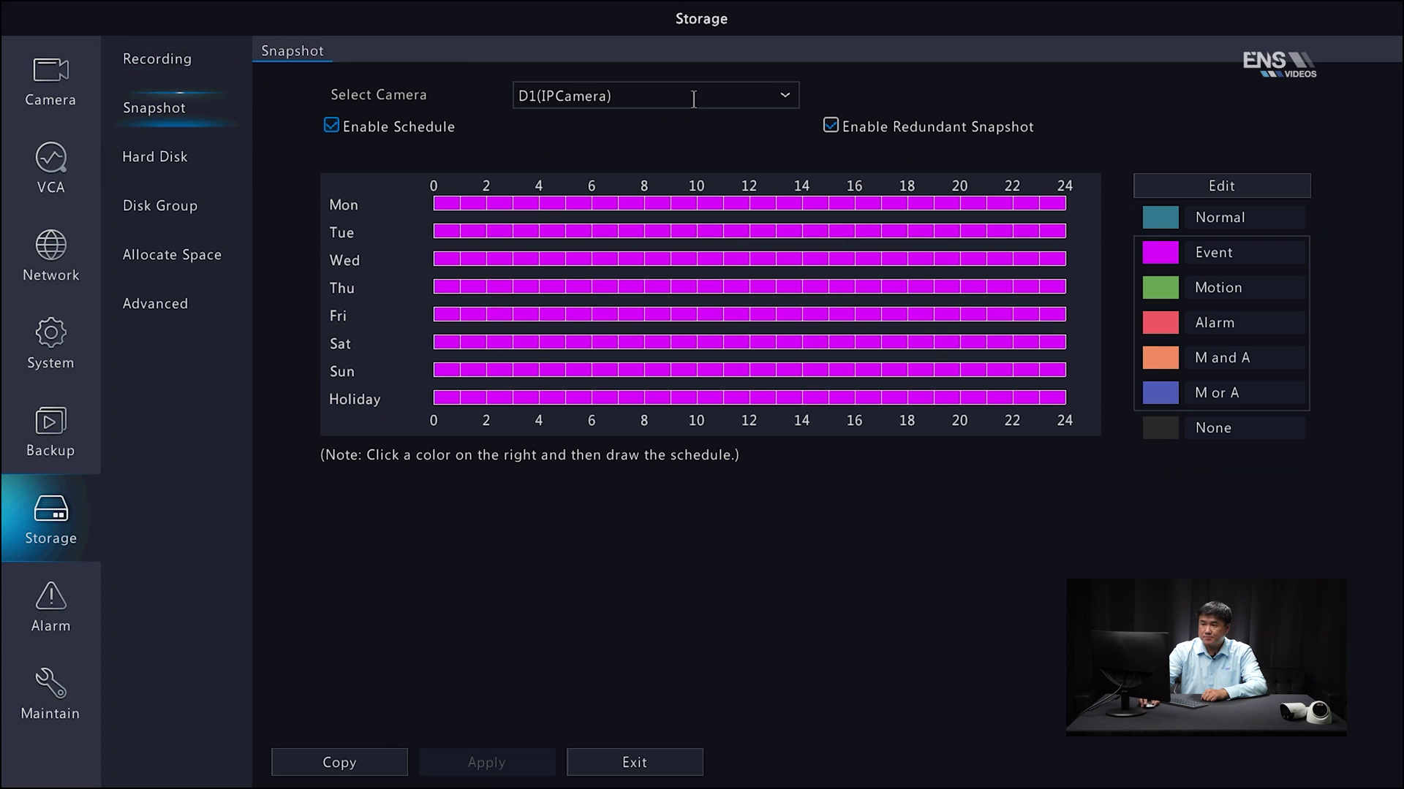
pyautogui.click(657, 95)
pyautogui.click(703, 186)
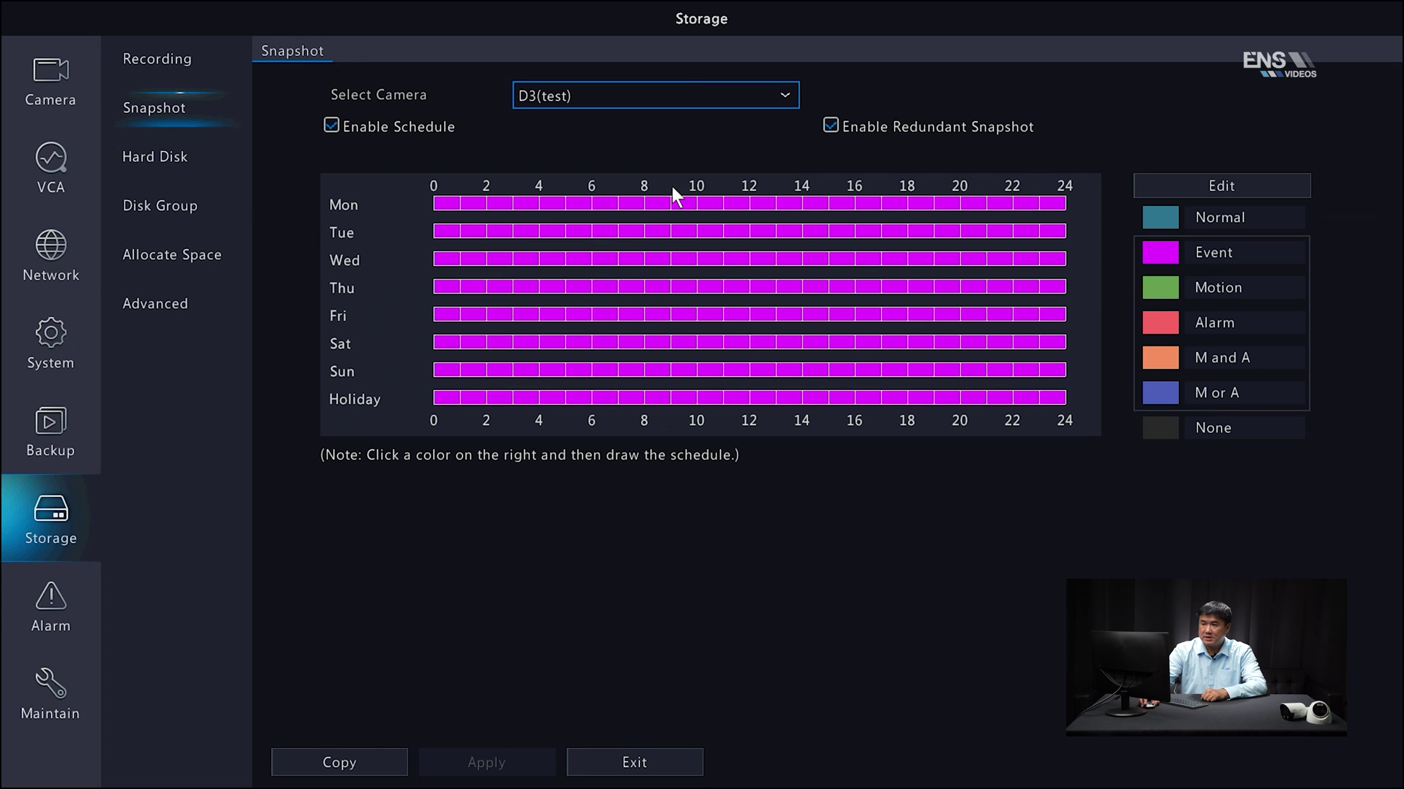
pyautogui.click(330, 125)
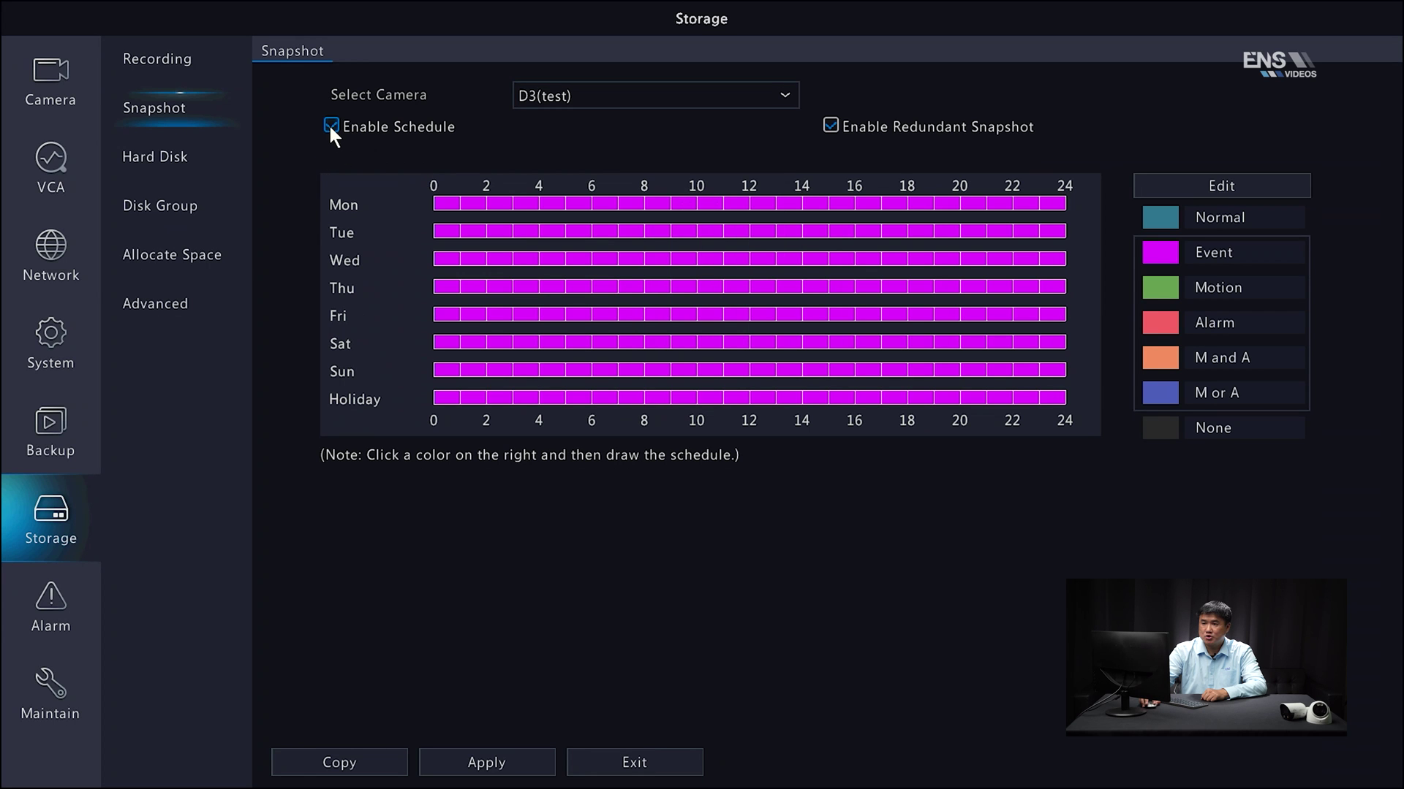
# Set D3's Monday snapshot schedule to Event type all day and apply the schedule
pyautogui.click(1248, 186)
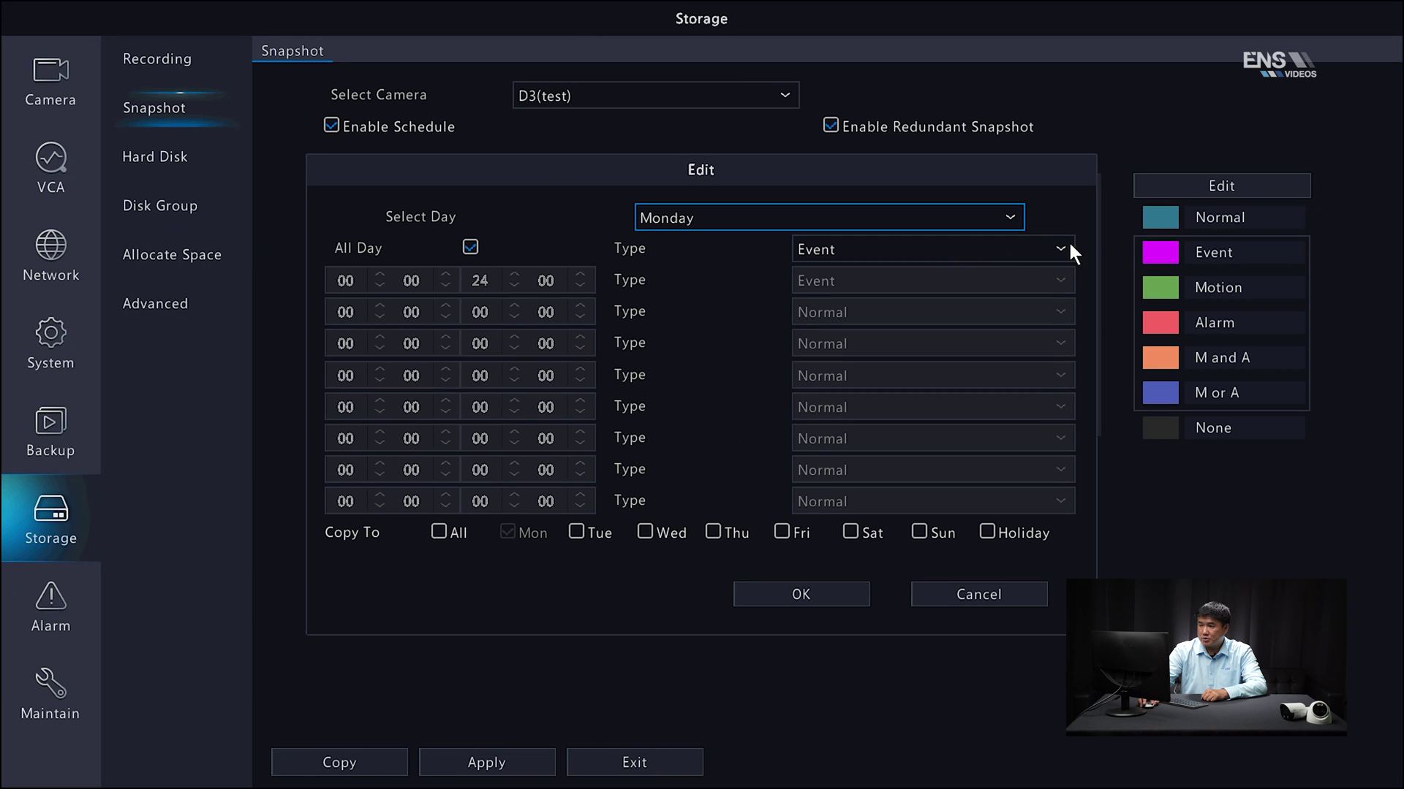
pyautogui.click(1020, 243)
pyautogui.click(918, 308)
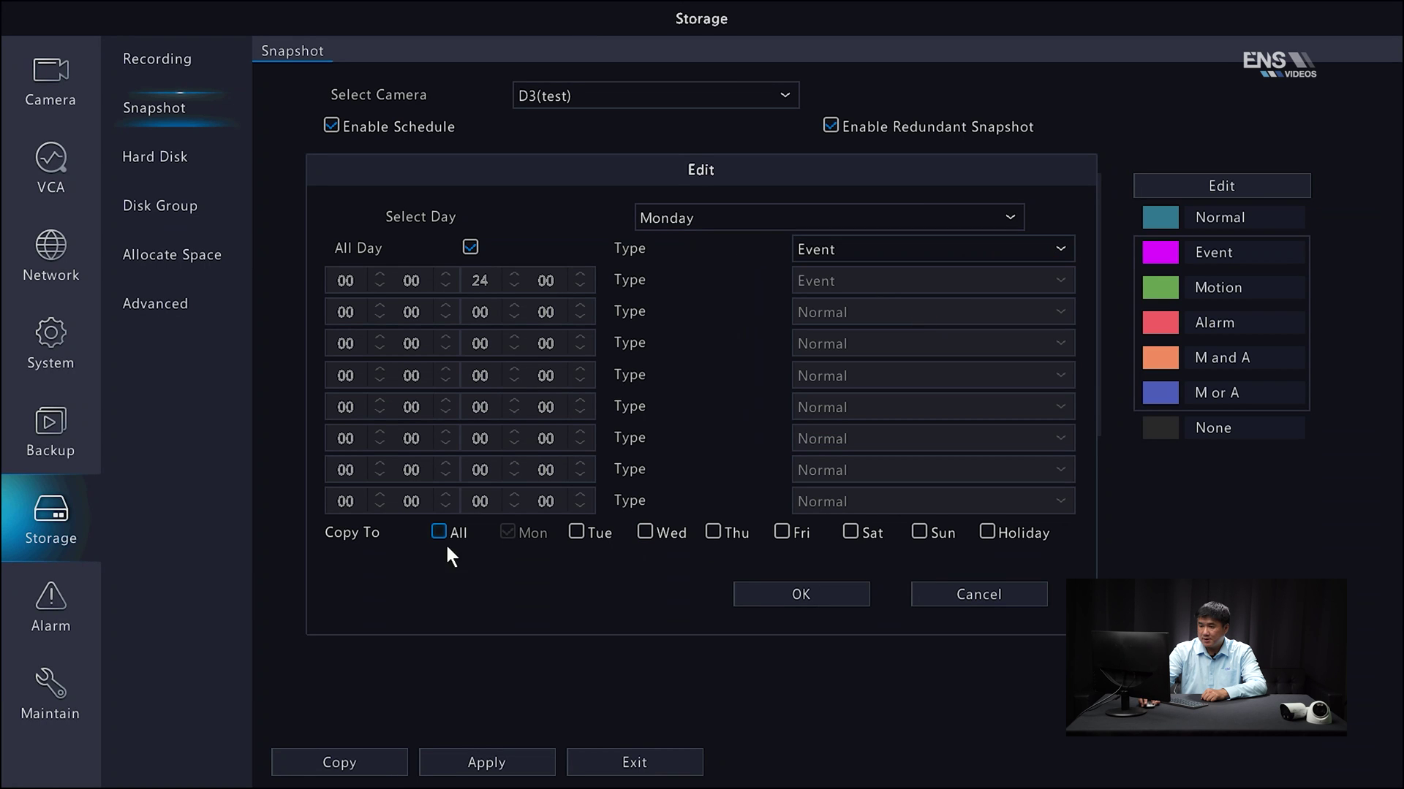
pyautogui.click(760, 600)
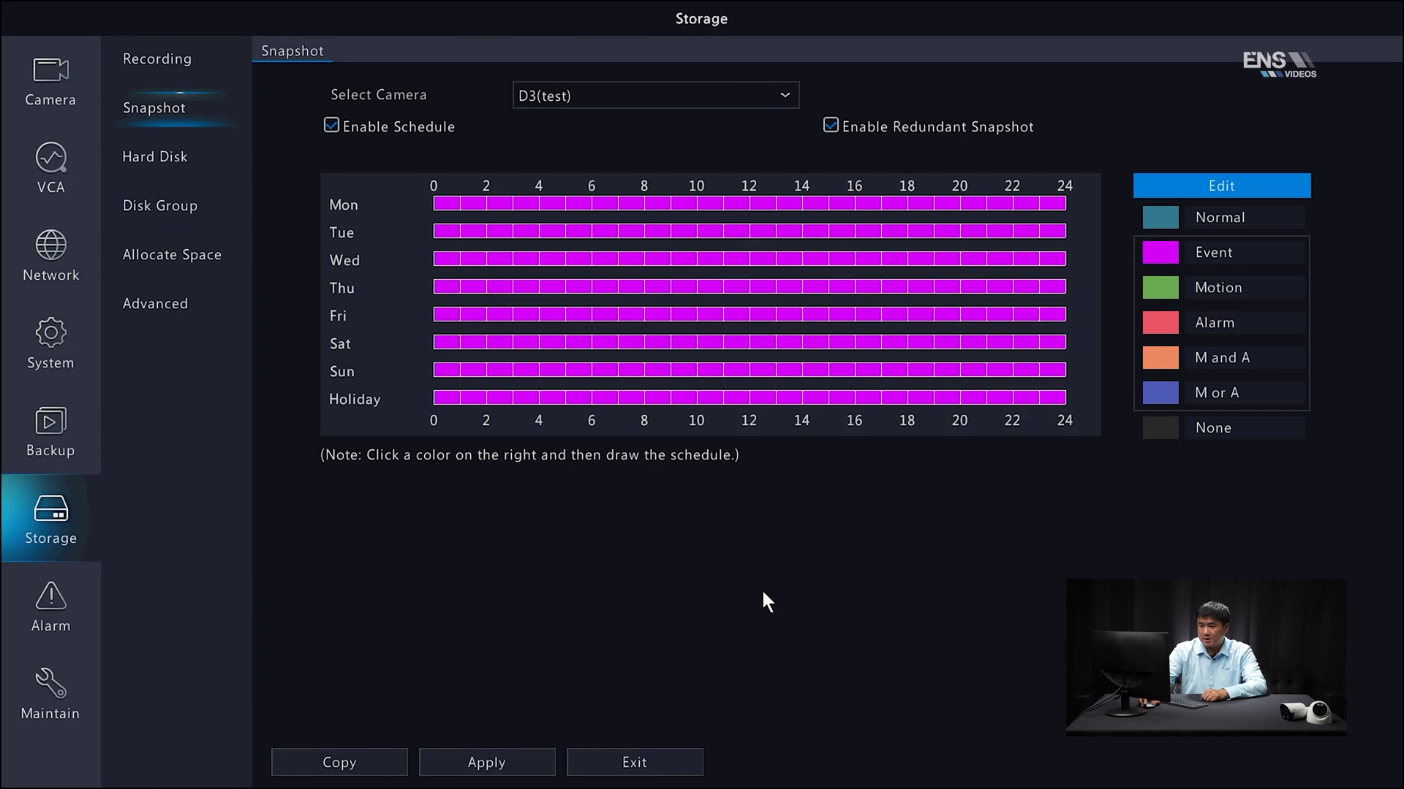
pyautogui.click(503, 776)
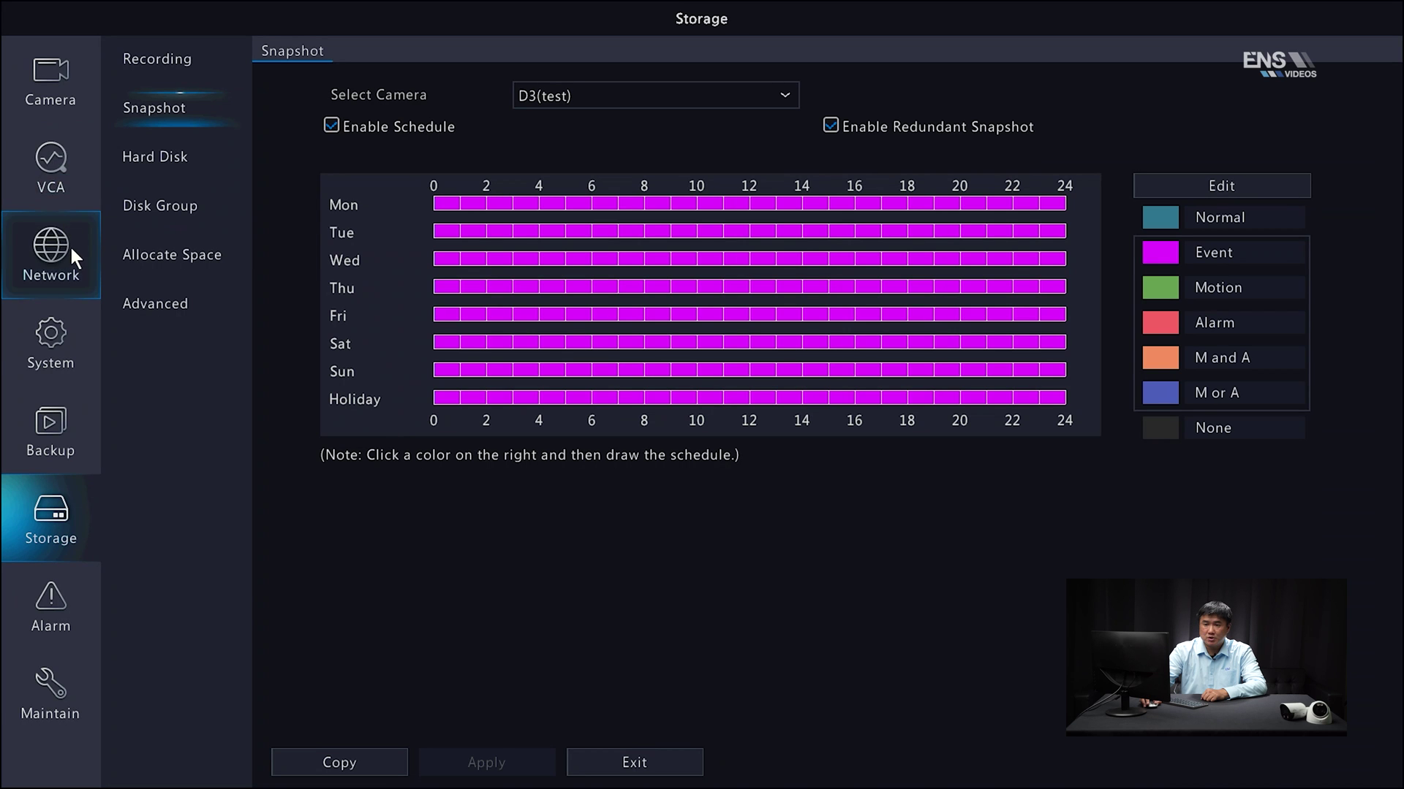
# Open D3's Cross Line Detection settings in the VCA configuration and confirm its trigger actions with recording on D3
pyautogui.click(46, 167)
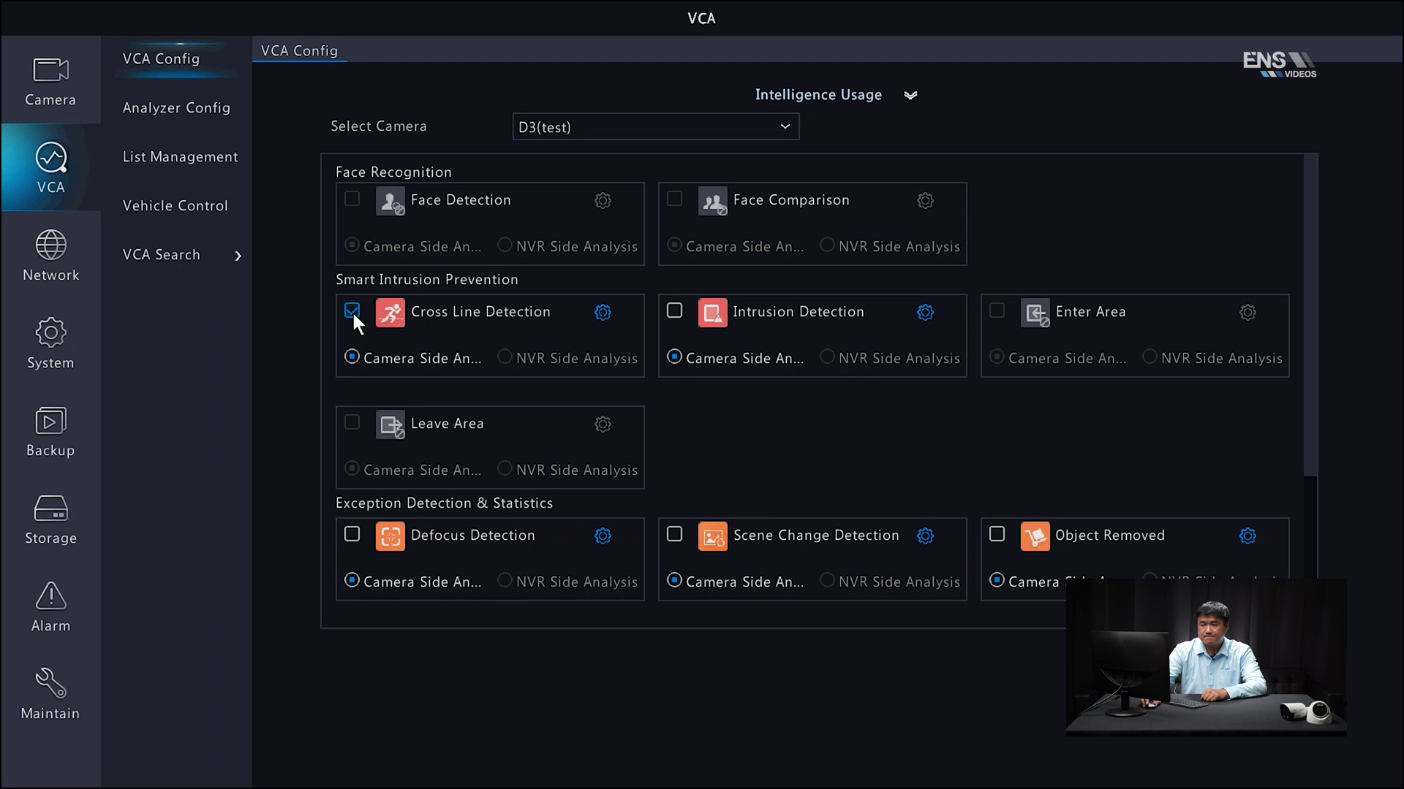
pyautogui.click(602, 311)
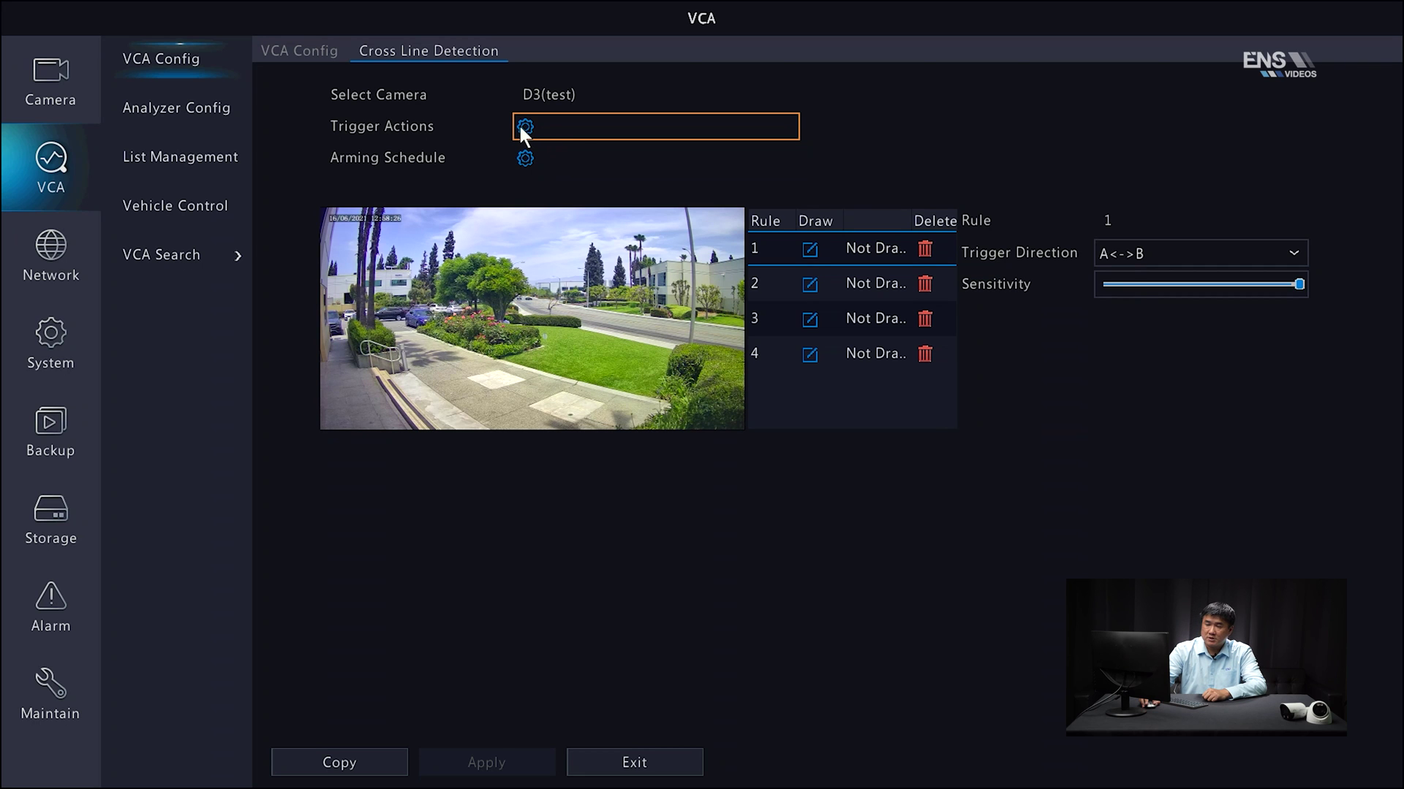
pyautogui.click(527, 128)
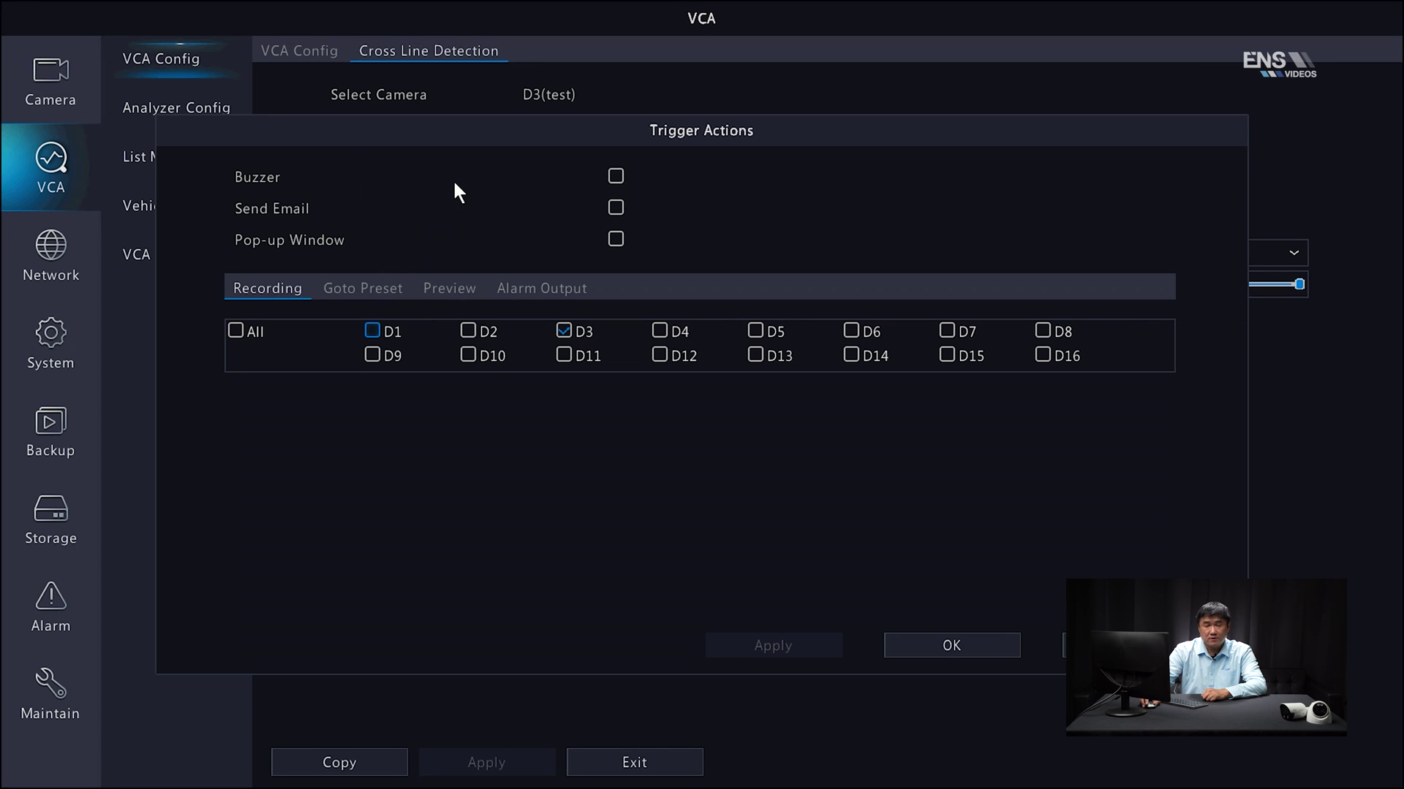
pyautogui.click(943, 647)
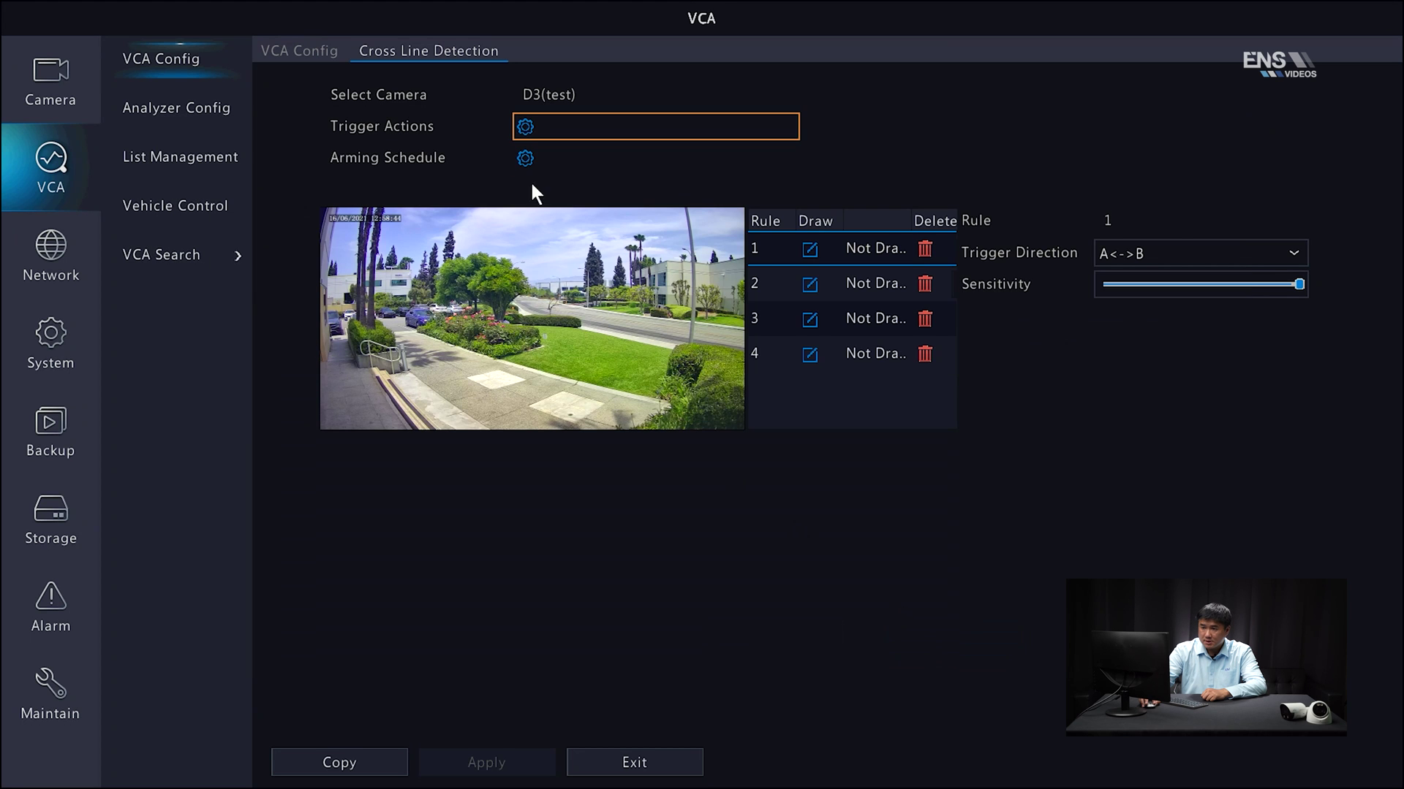
# Copy Monday's 00:00 to 24:00 arming schedule for Cross Line Detection to all days and confirm it
pyautogui.click(524, 159)
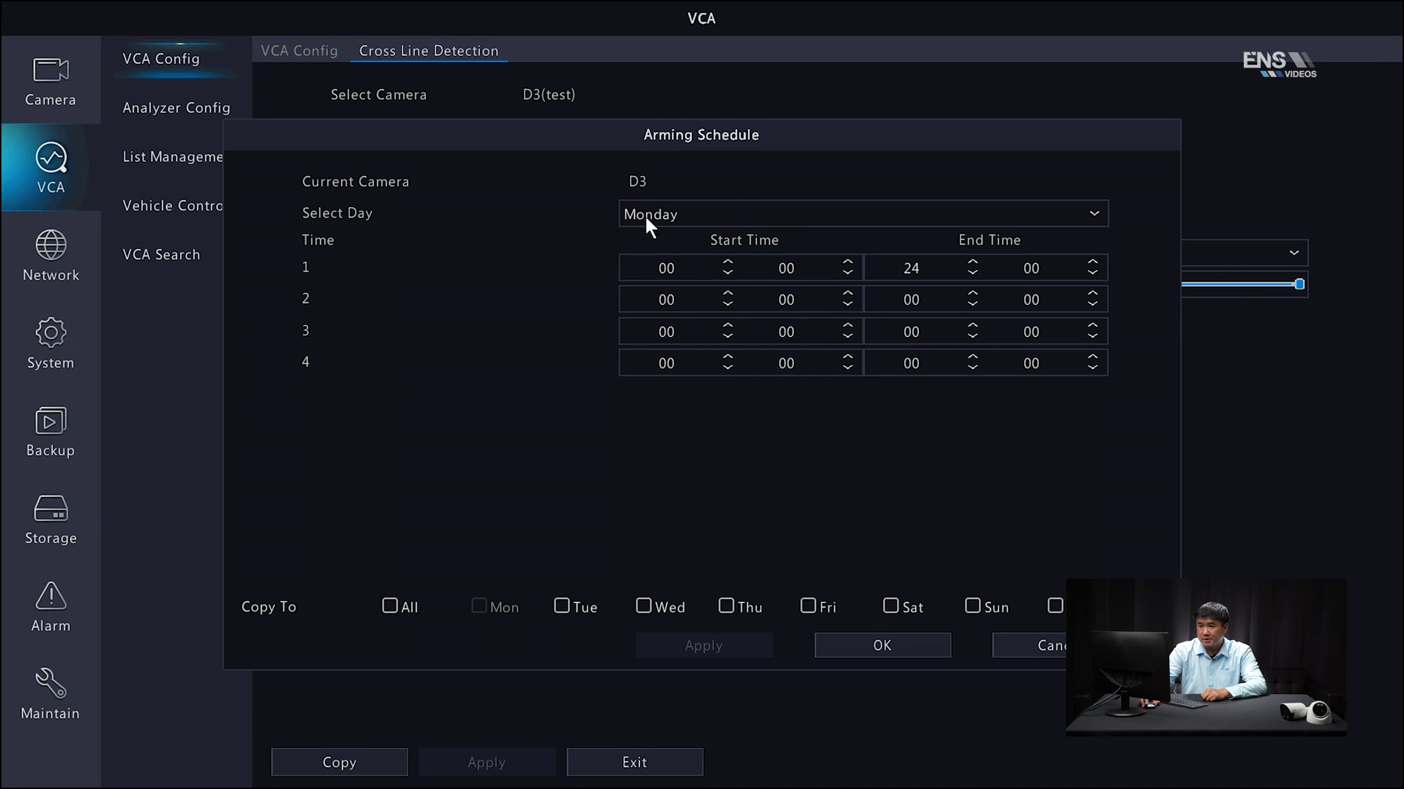
pyautogui.click(387, 606)
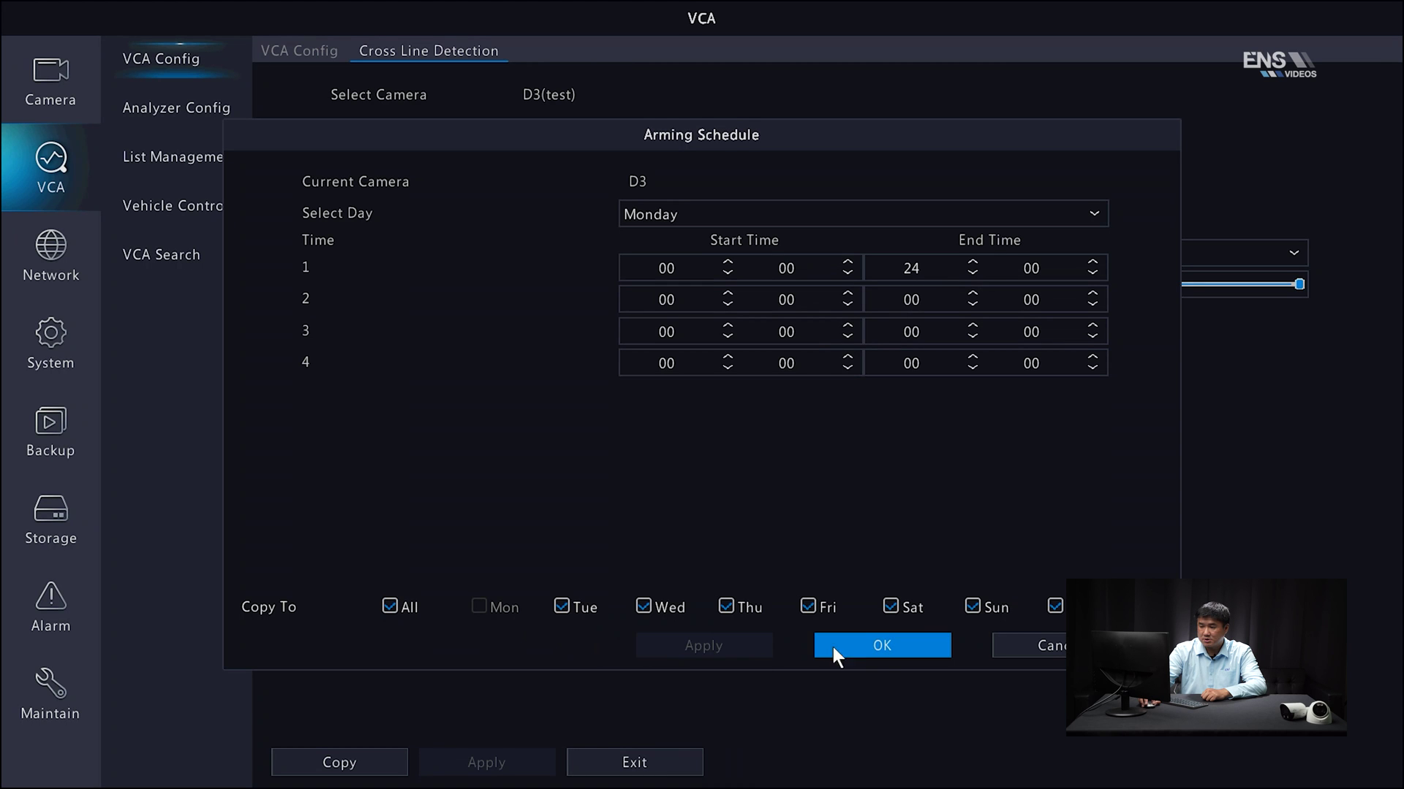
pyautogui.click(878, 647)
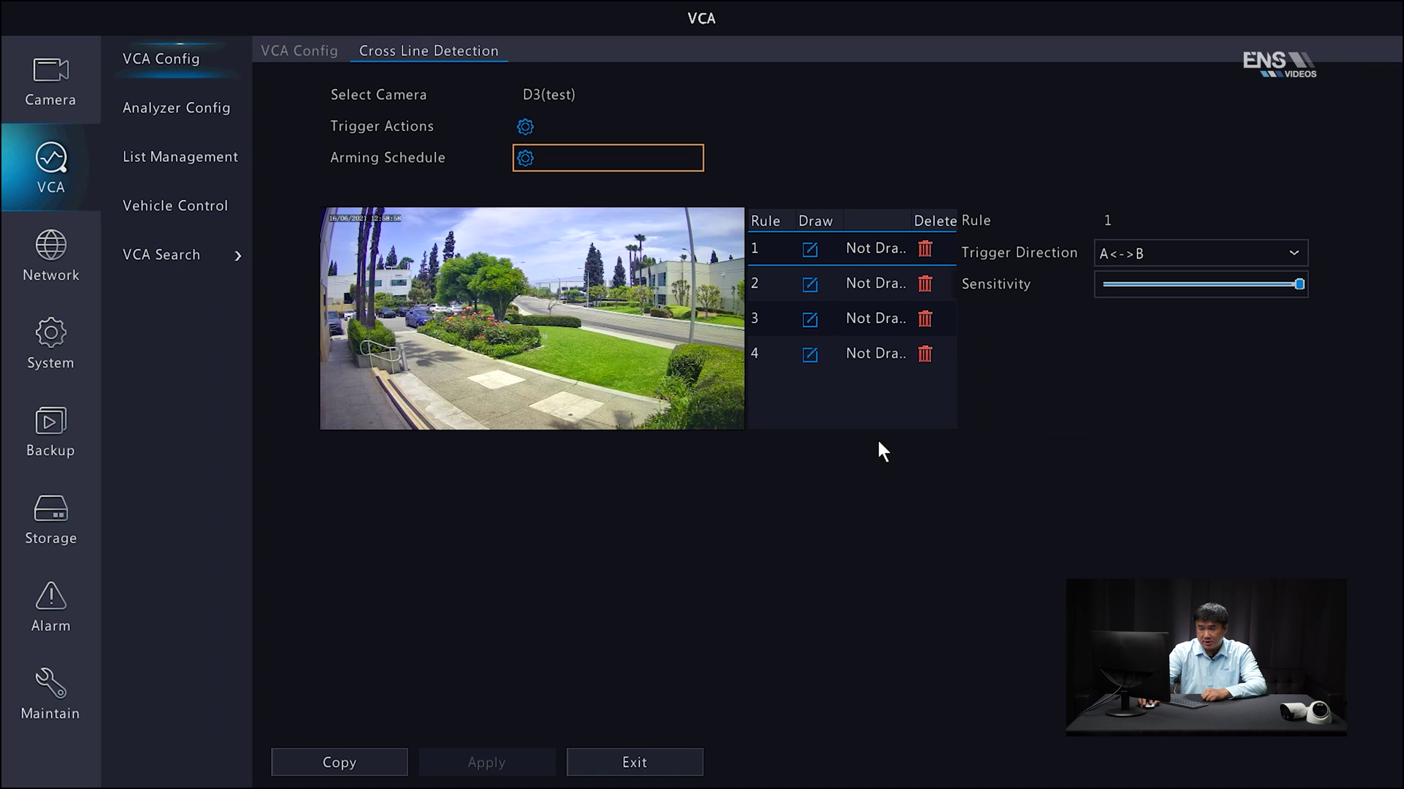
# Draw rule 1 as a near-vertical line across the lawn and street in D3's view, with trigger direction A<->B
pyautogui.click(808, 249)
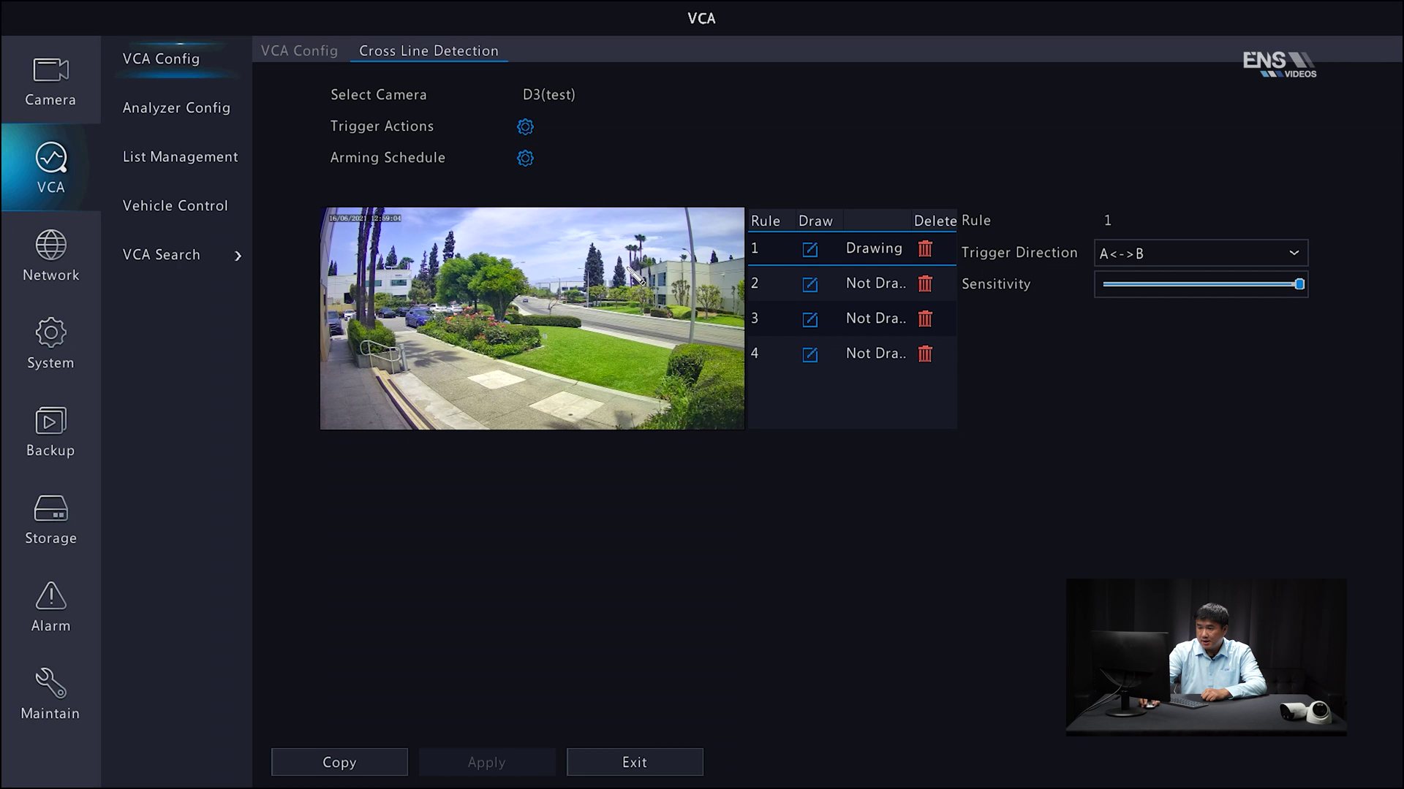
pyautogui.moveTo(633, 269); pyautogui.dragTo(637, 418)
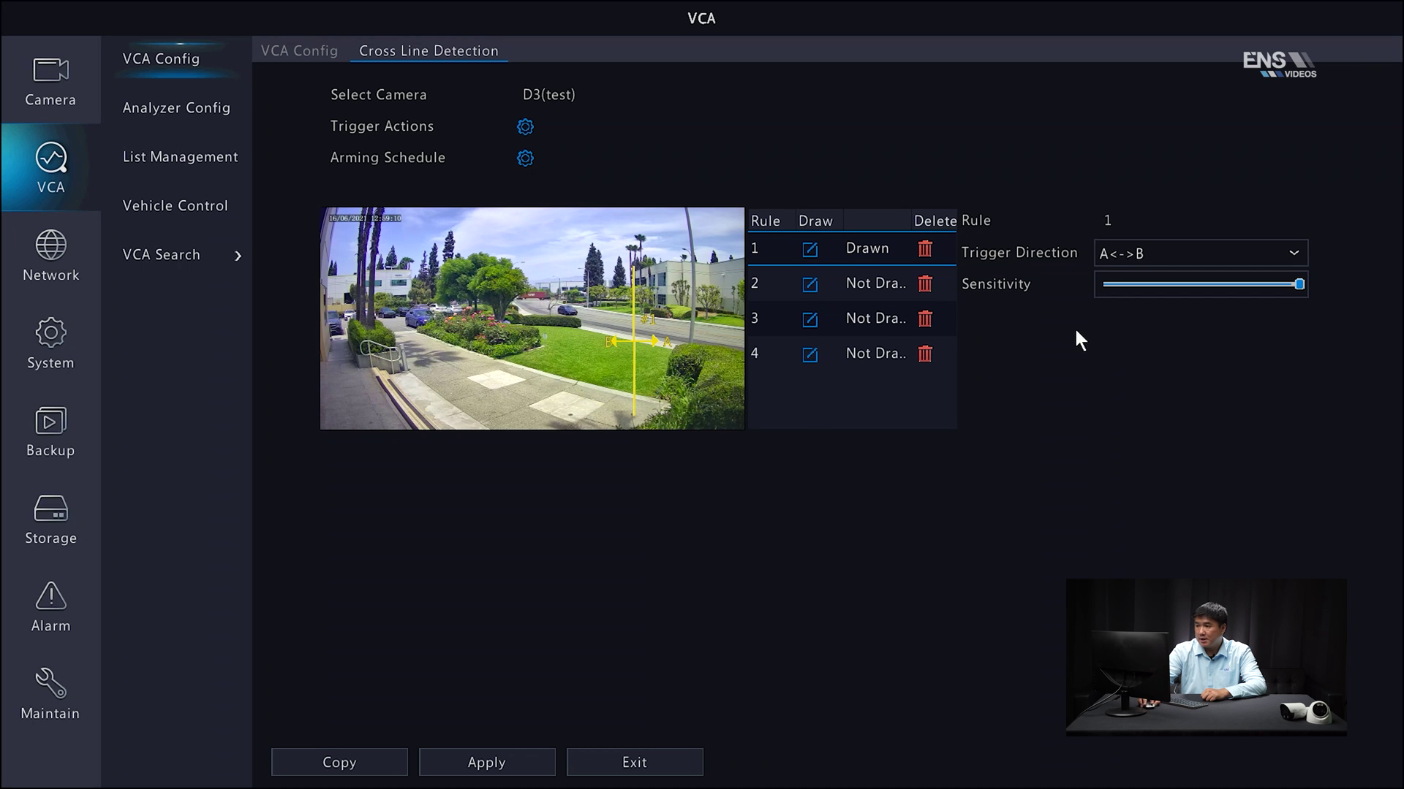
pyautogui.click(1185, 251)
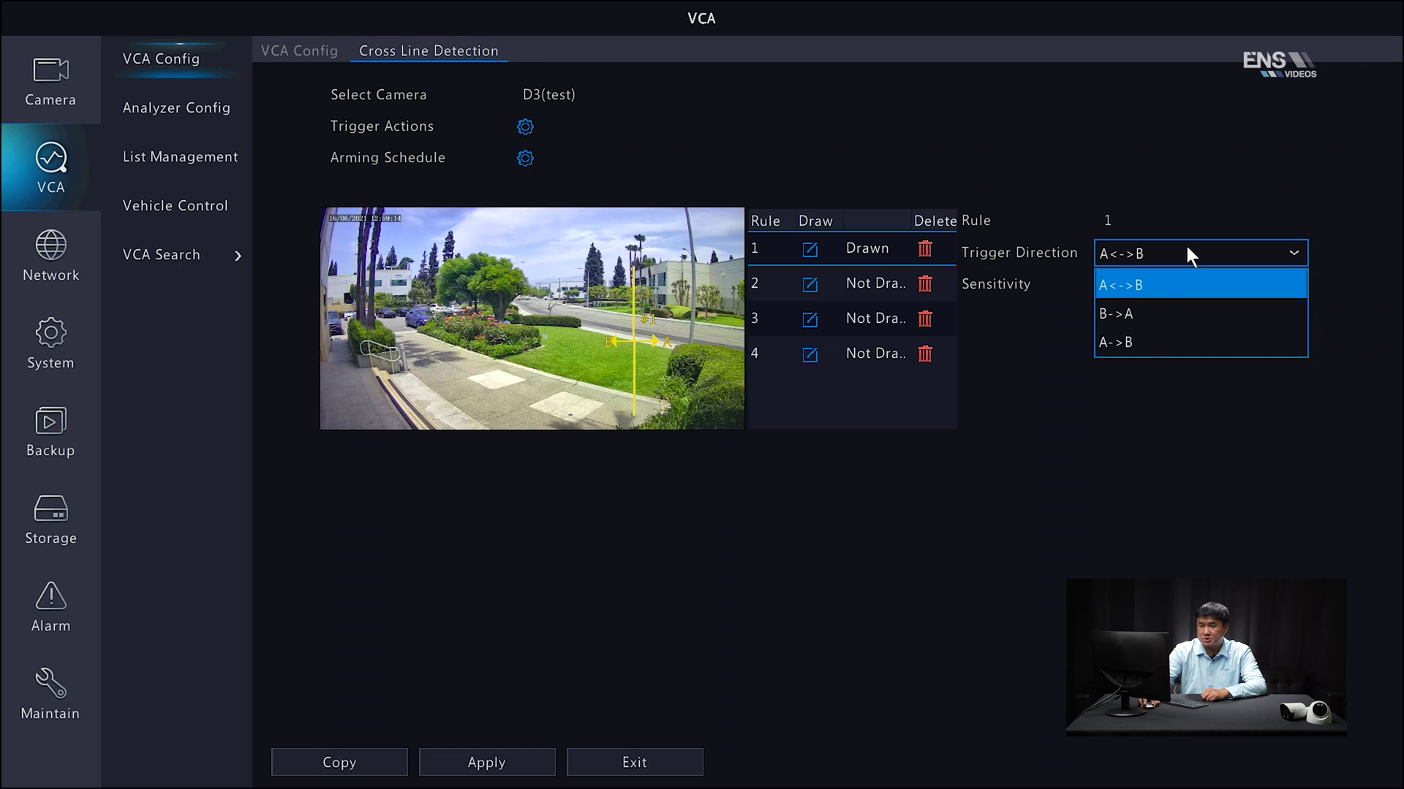
pyautogui.click(1181, 284)
# Try a lower sensitivity for rule 1, set it back to 100, and apply the Cross Line Detection settings
pyautogui.moveTo(1272, 307)
pyautogui.moveTo(1299, 284); pyautogui.dragTo(1270, 301)
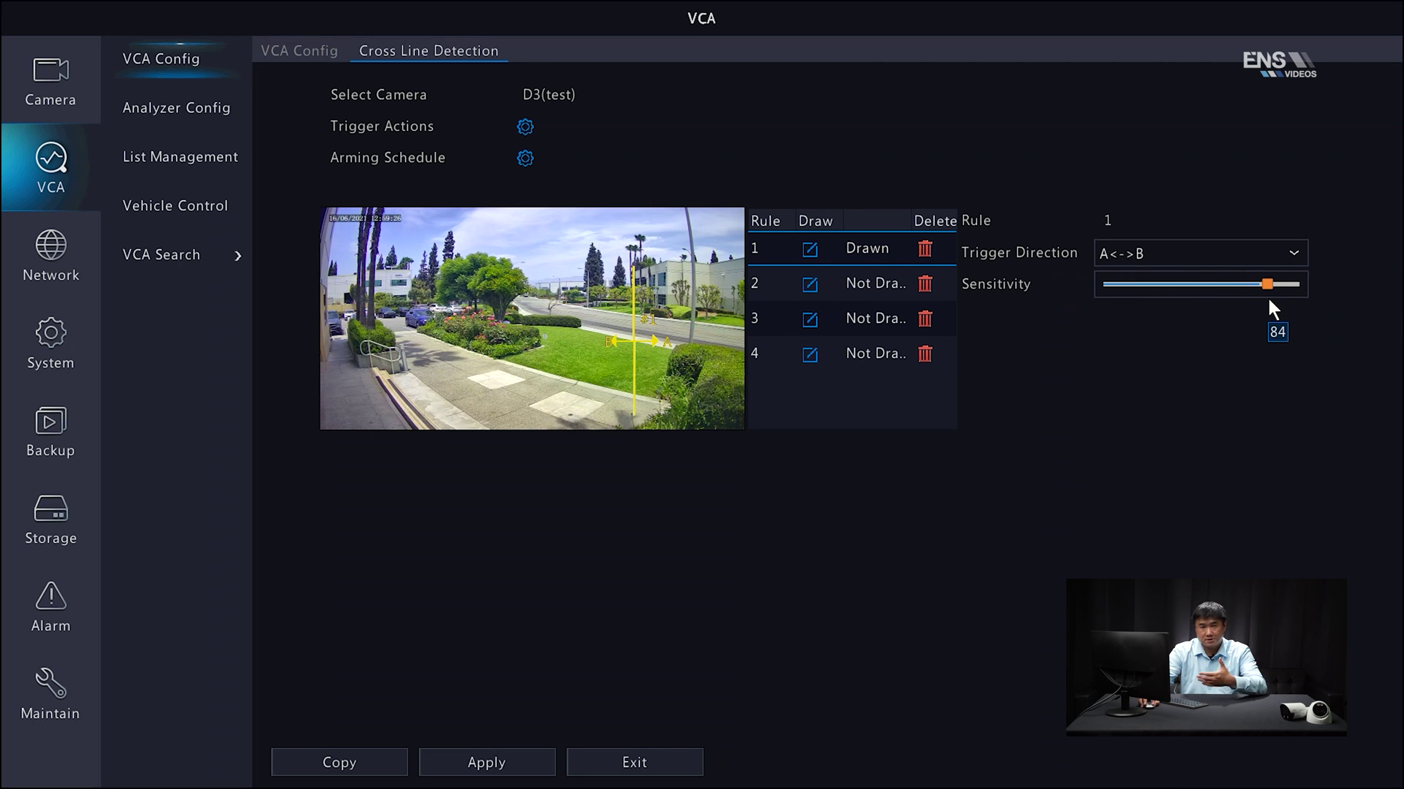
pyautogui.moveTo(1269, 300); pyautogui.dragTo(1308, 301)
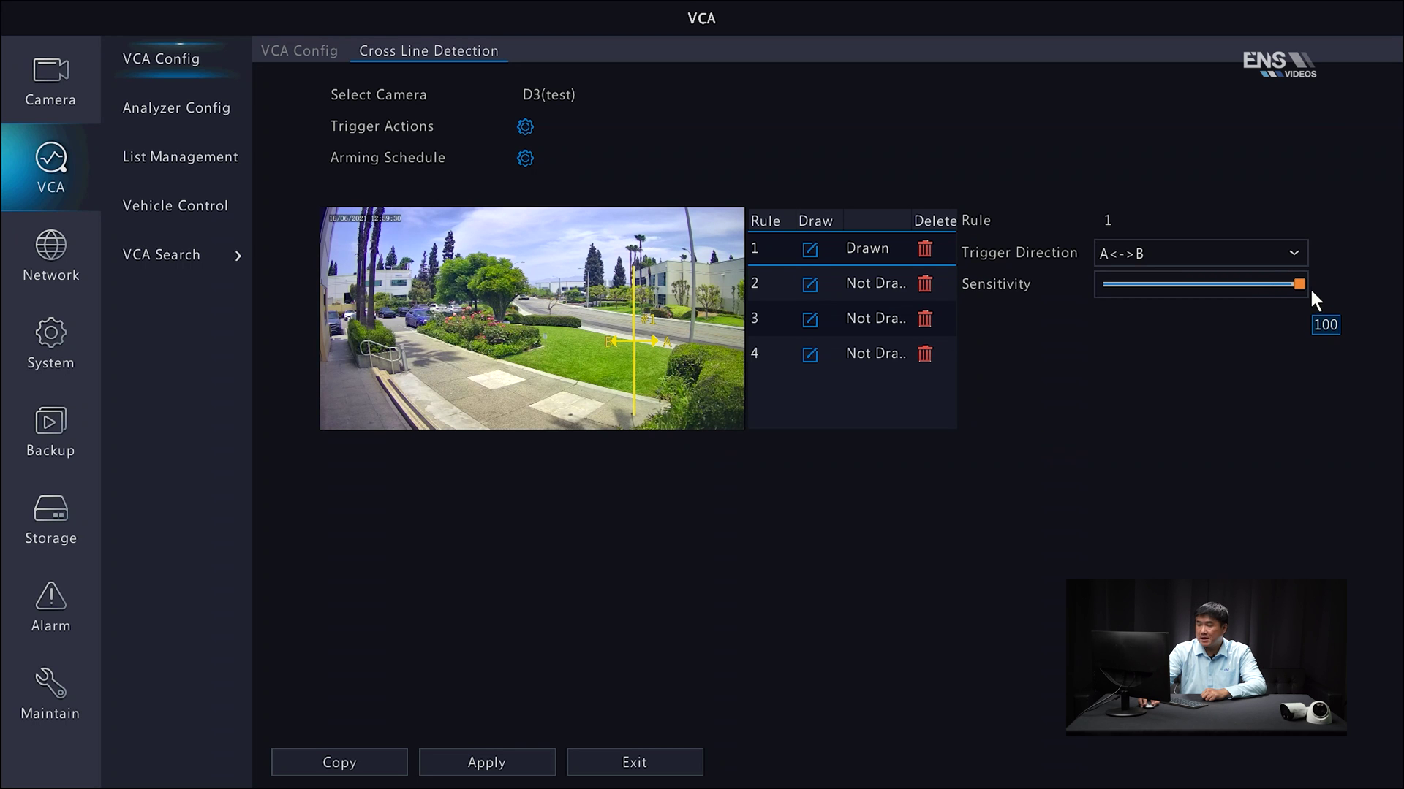
pyautogui.moveTo(1317, 288); pyautogui.dragTo(1318, 288)
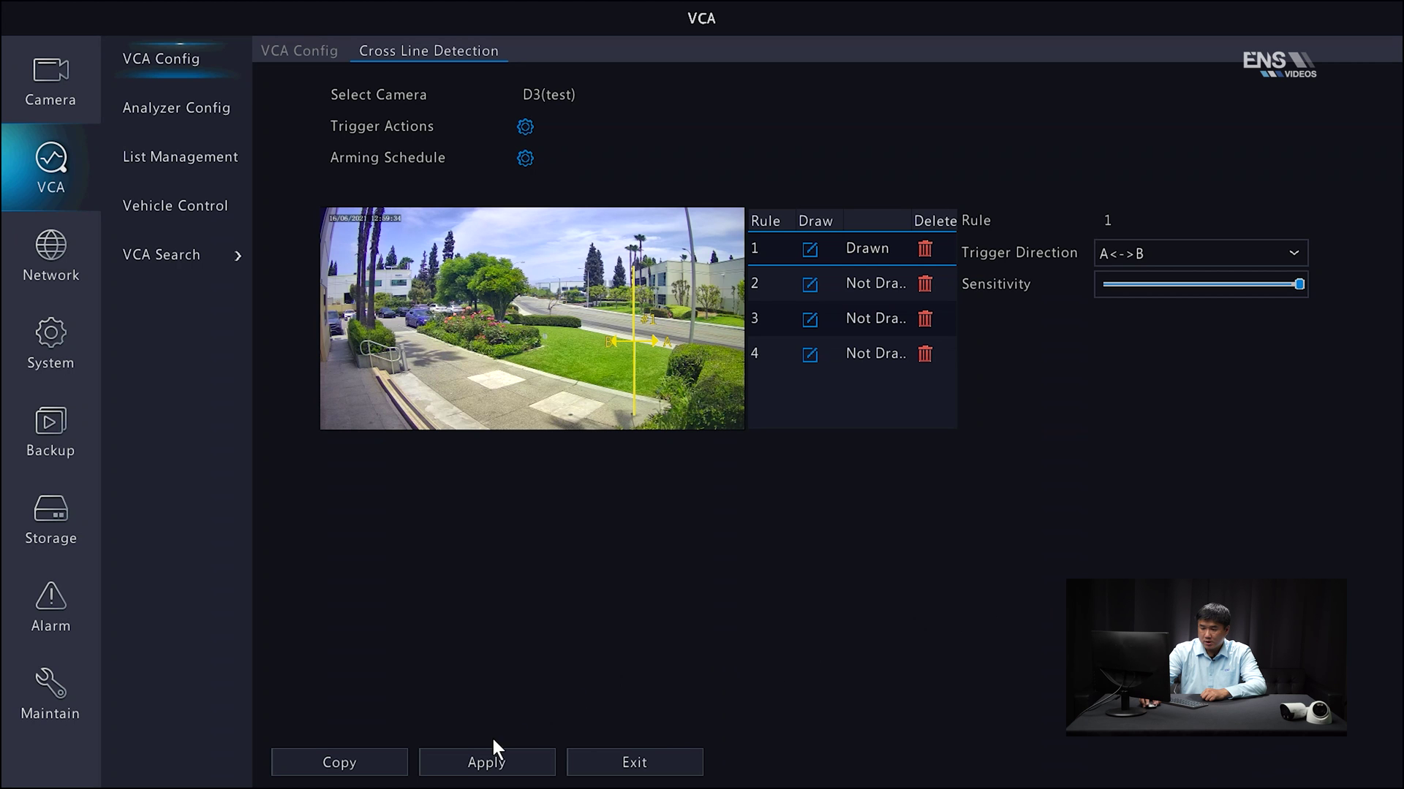
pyautogui.click(484, 768)
# Leave the VCA settings for the live view and enlarge camera D3 to full screen
pyautogui.click(642, 767)
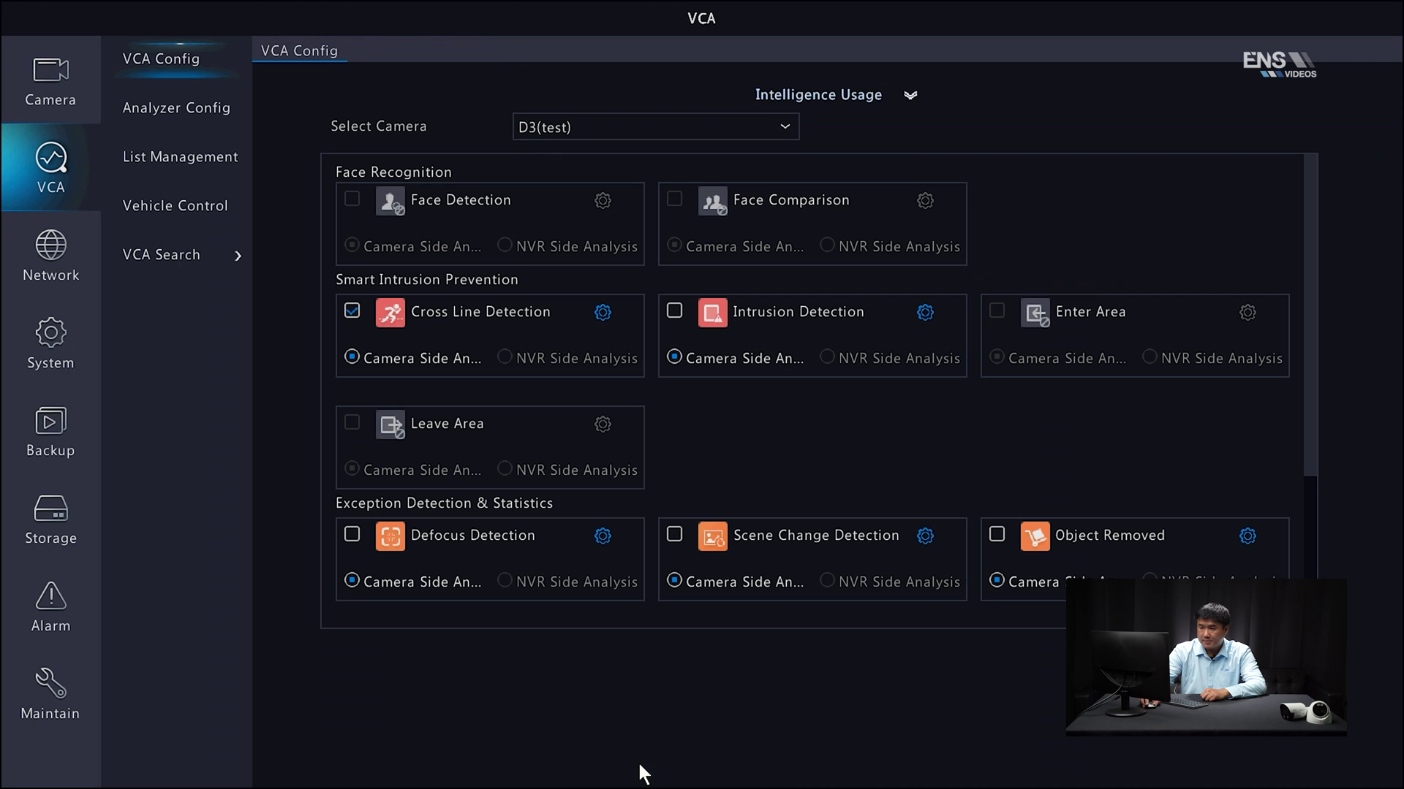
pyautogui.rightClick(651, 713)
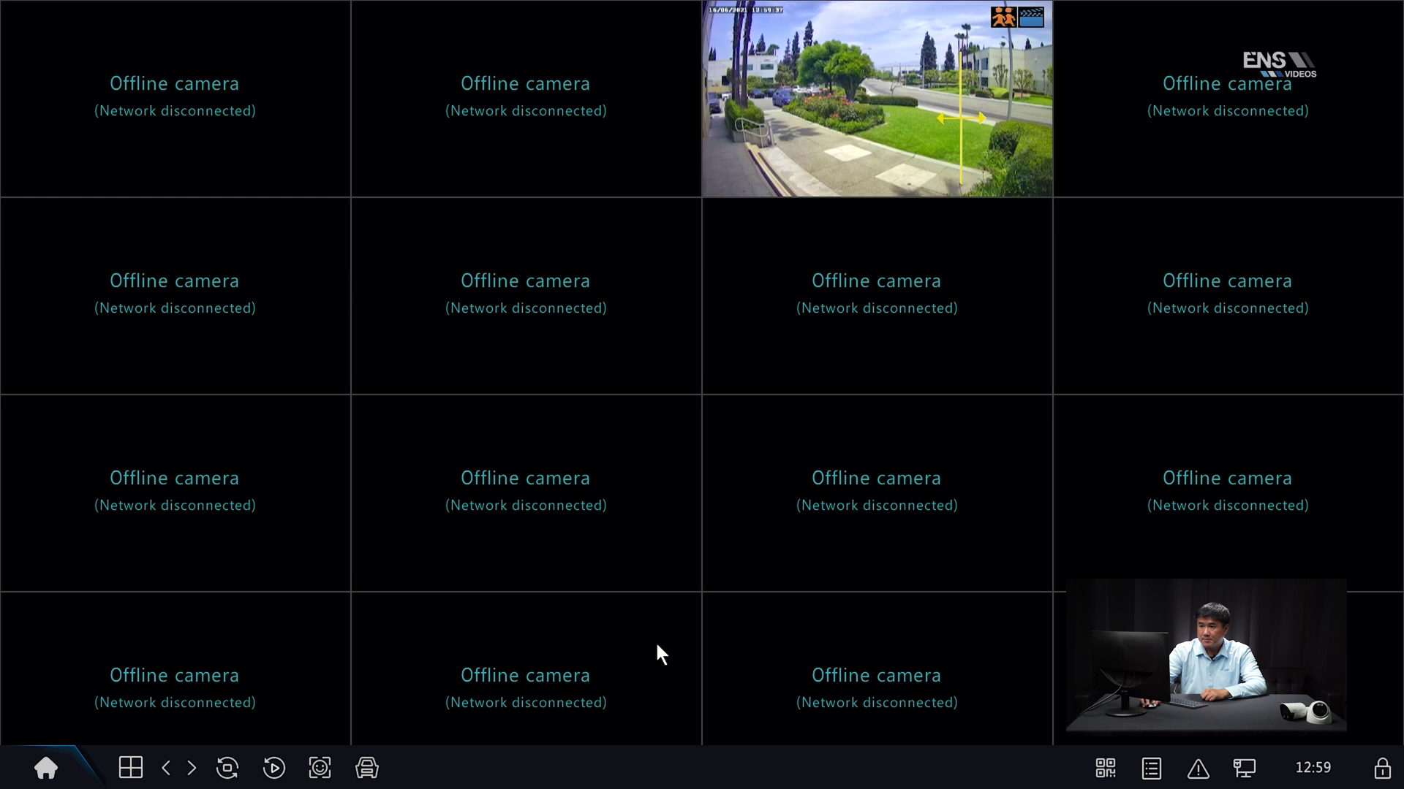
pyautogui.doubleClick(811, 111)
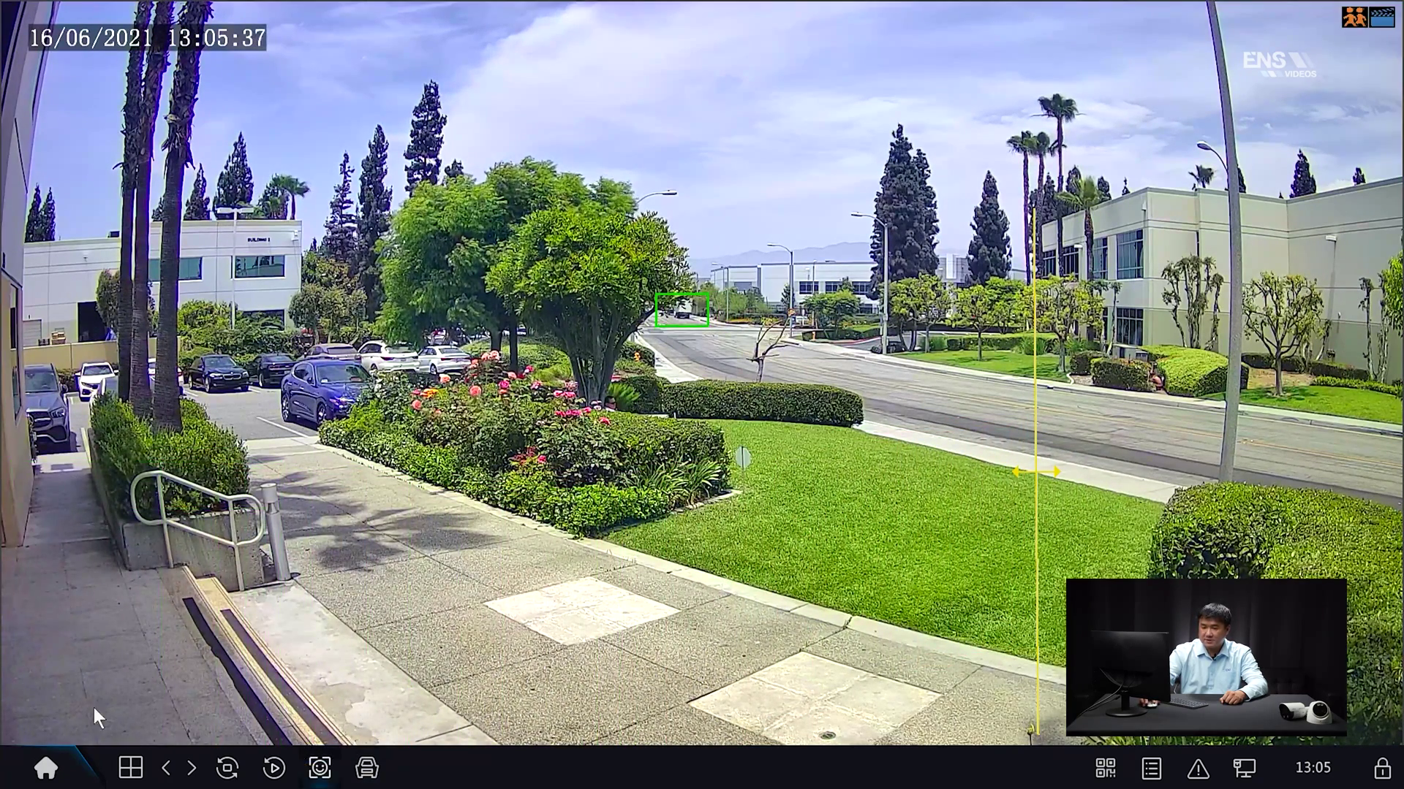
# Open the Behavior Search page within the NVR's VCA Search
pyautogui.click(46, 768)
pyautogui.click(60, 602)
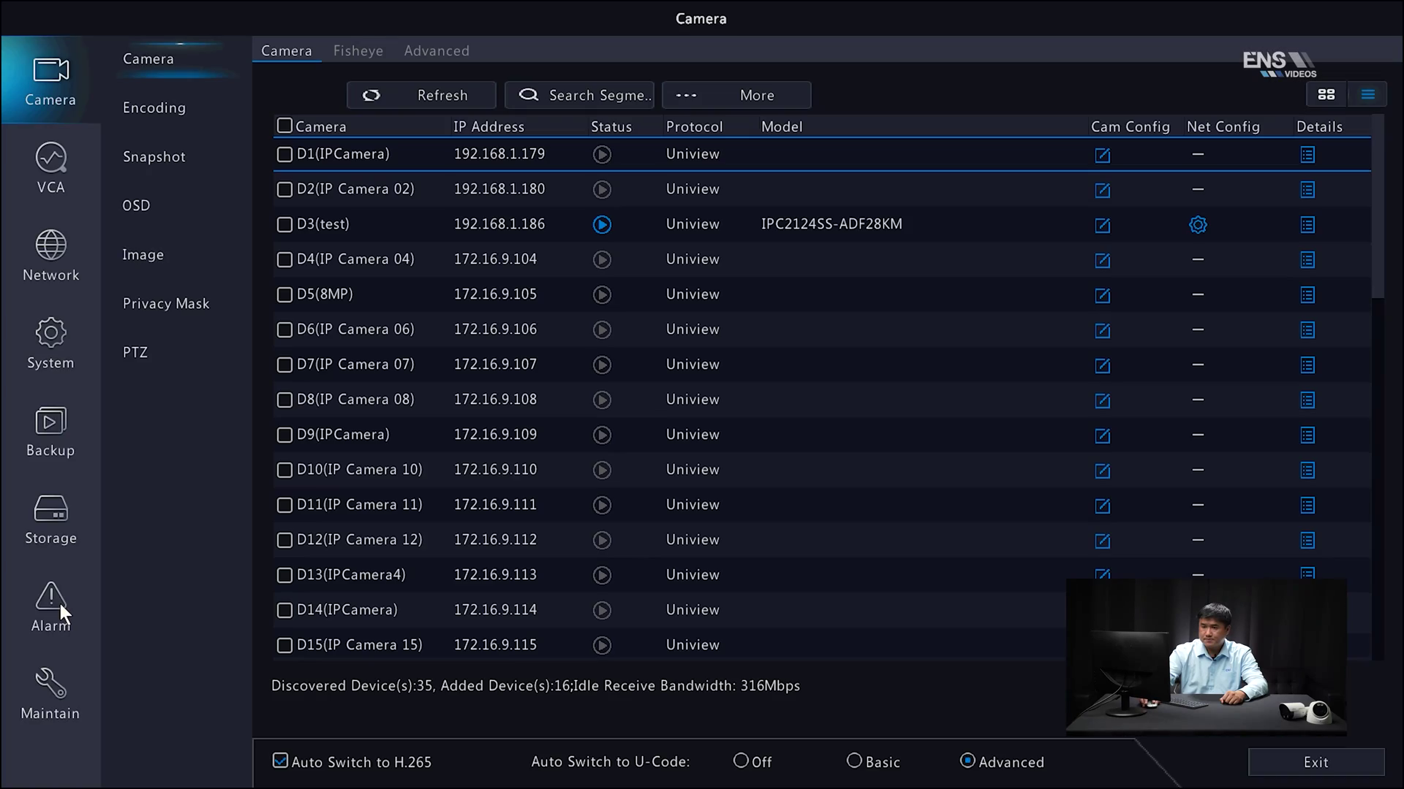
pyautogui.click(50, 155)
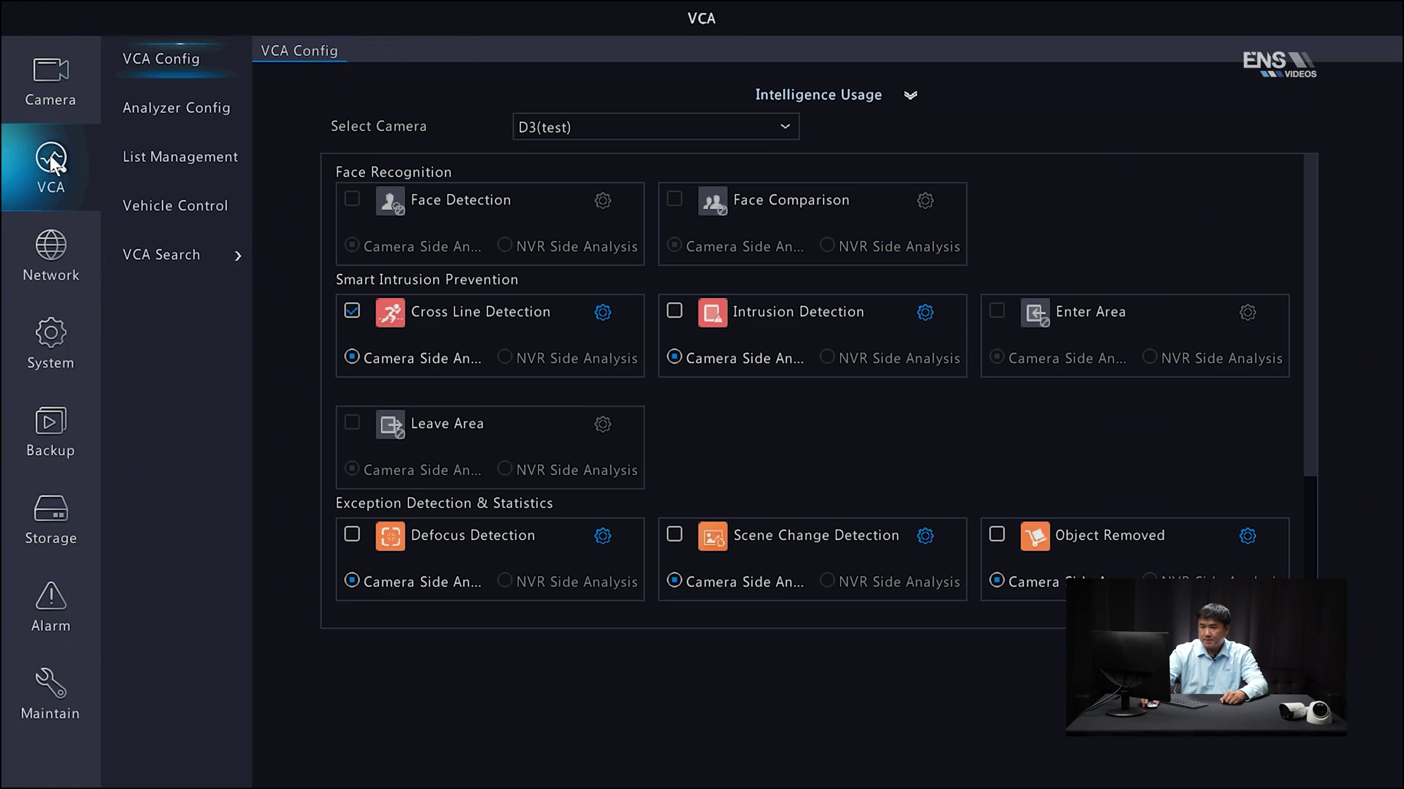
pyautogui.click(182, 260)
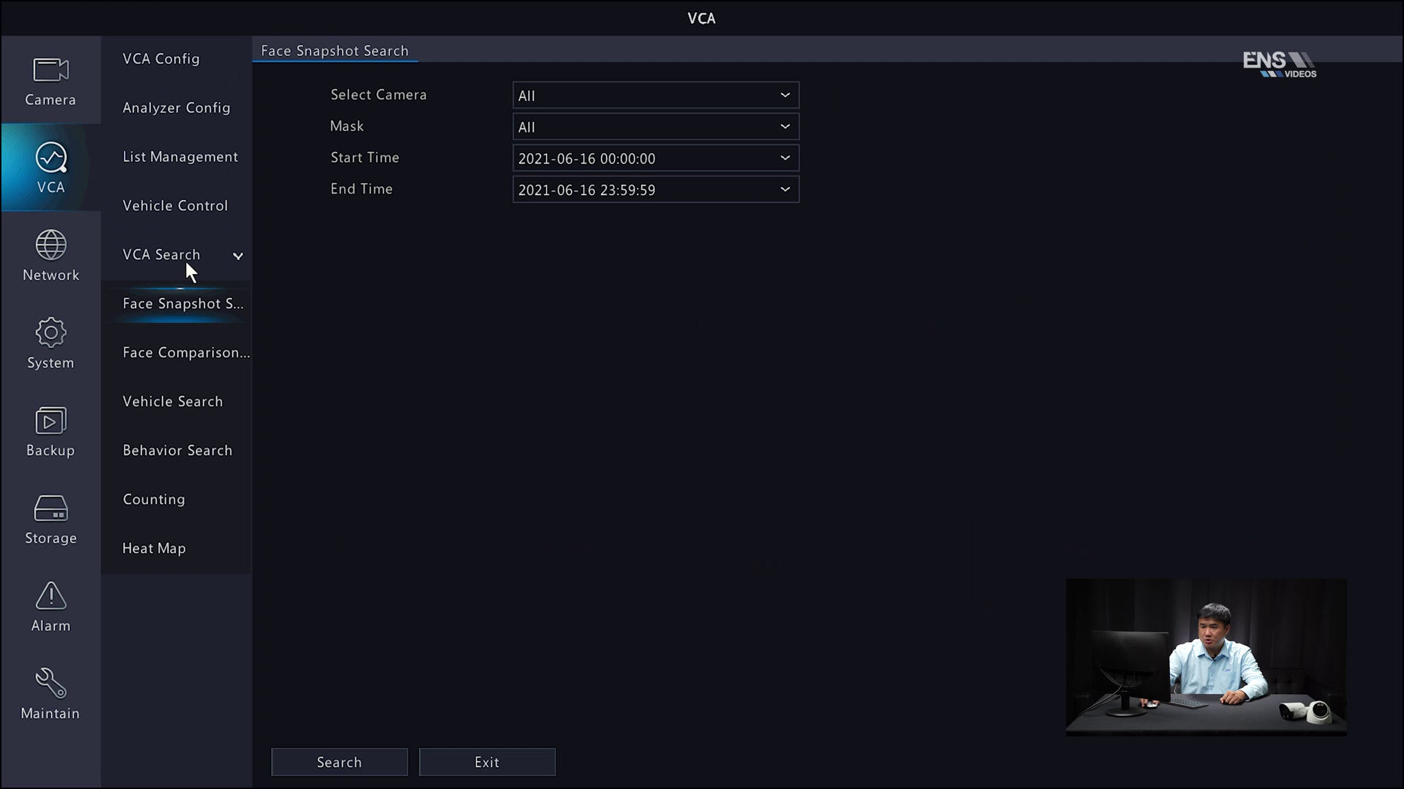
pyautogui.click(176, 452)
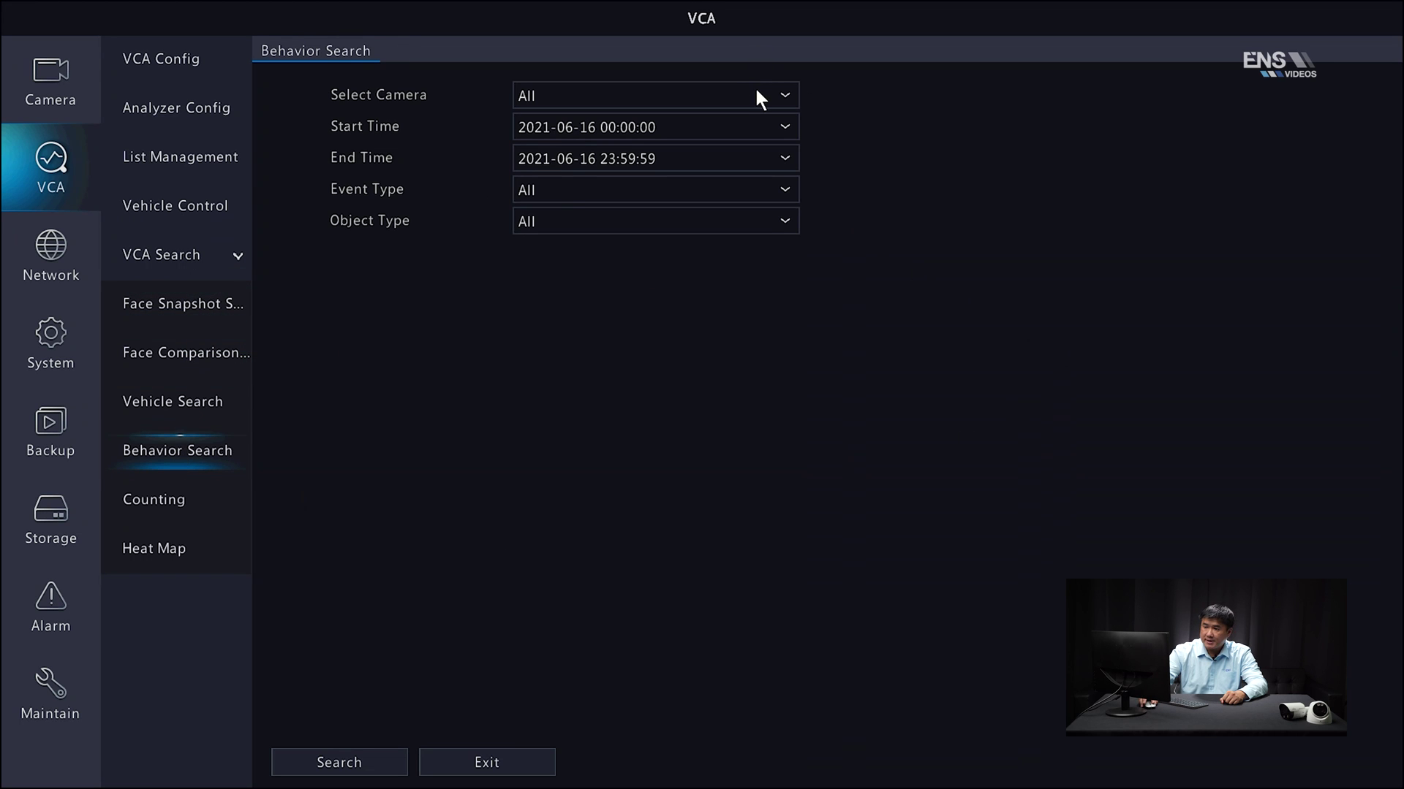
pyautogui.click(757, 90)
pyautogui.click(525, 127)
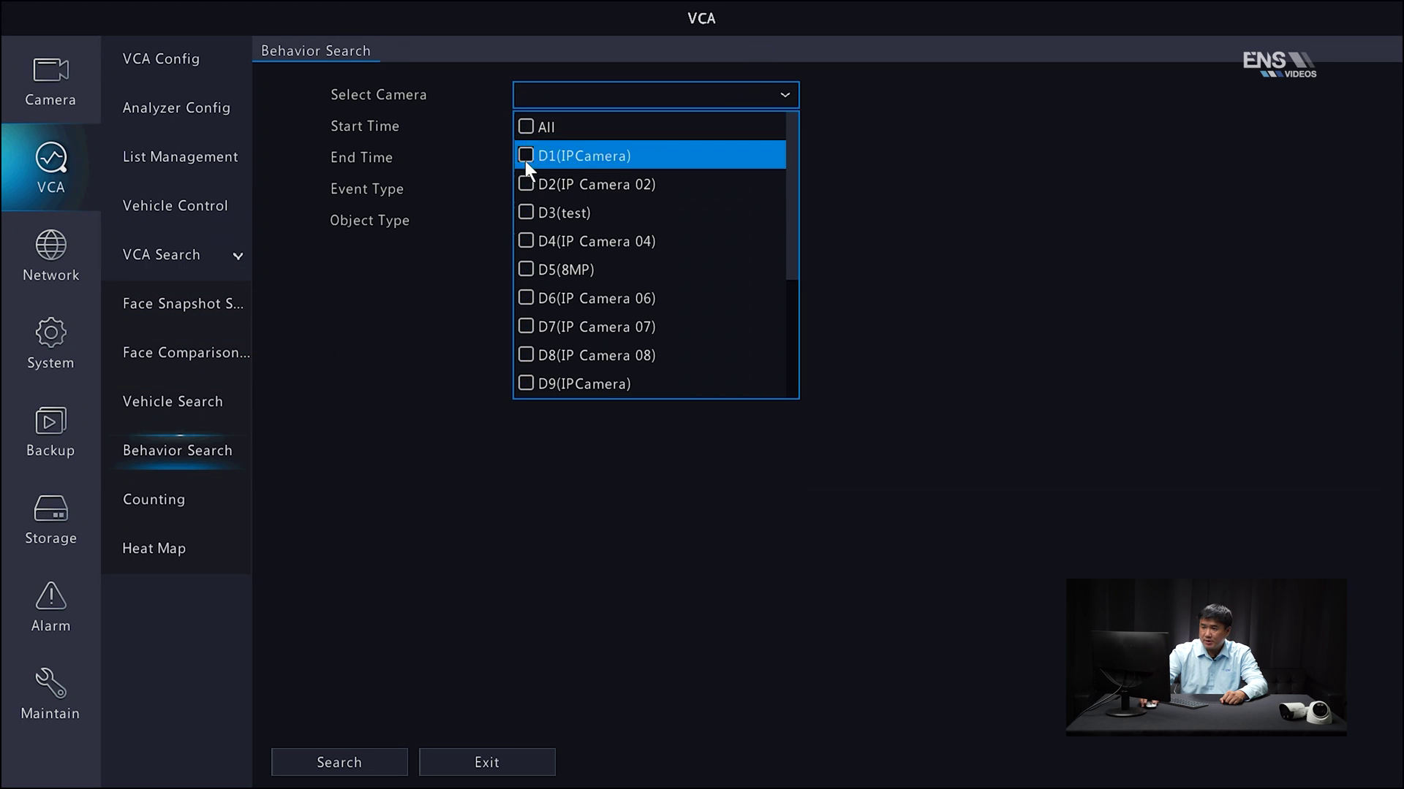
pyautogui.click(527, 212)
pyautogui.click(524, 596)
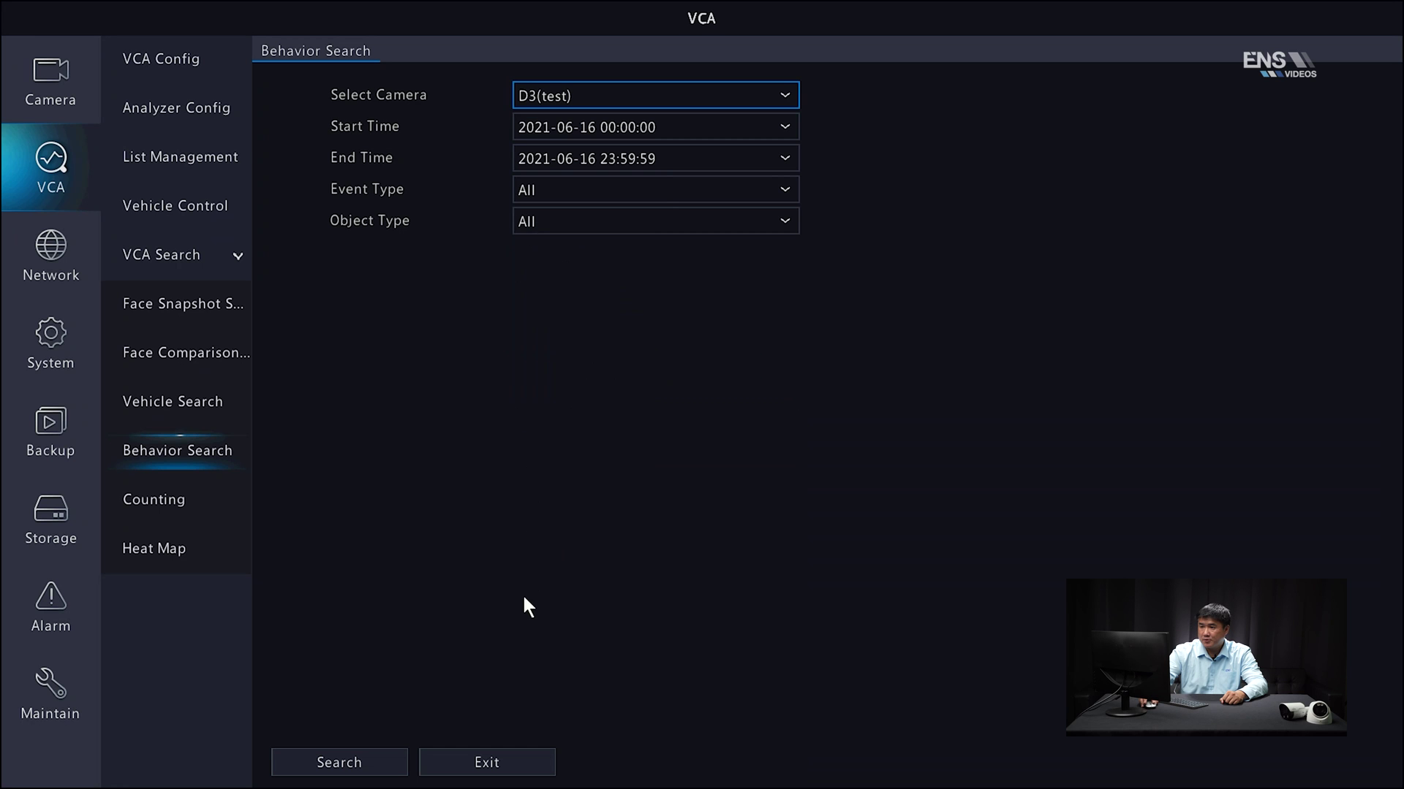
pyautogui.click(660, 184)
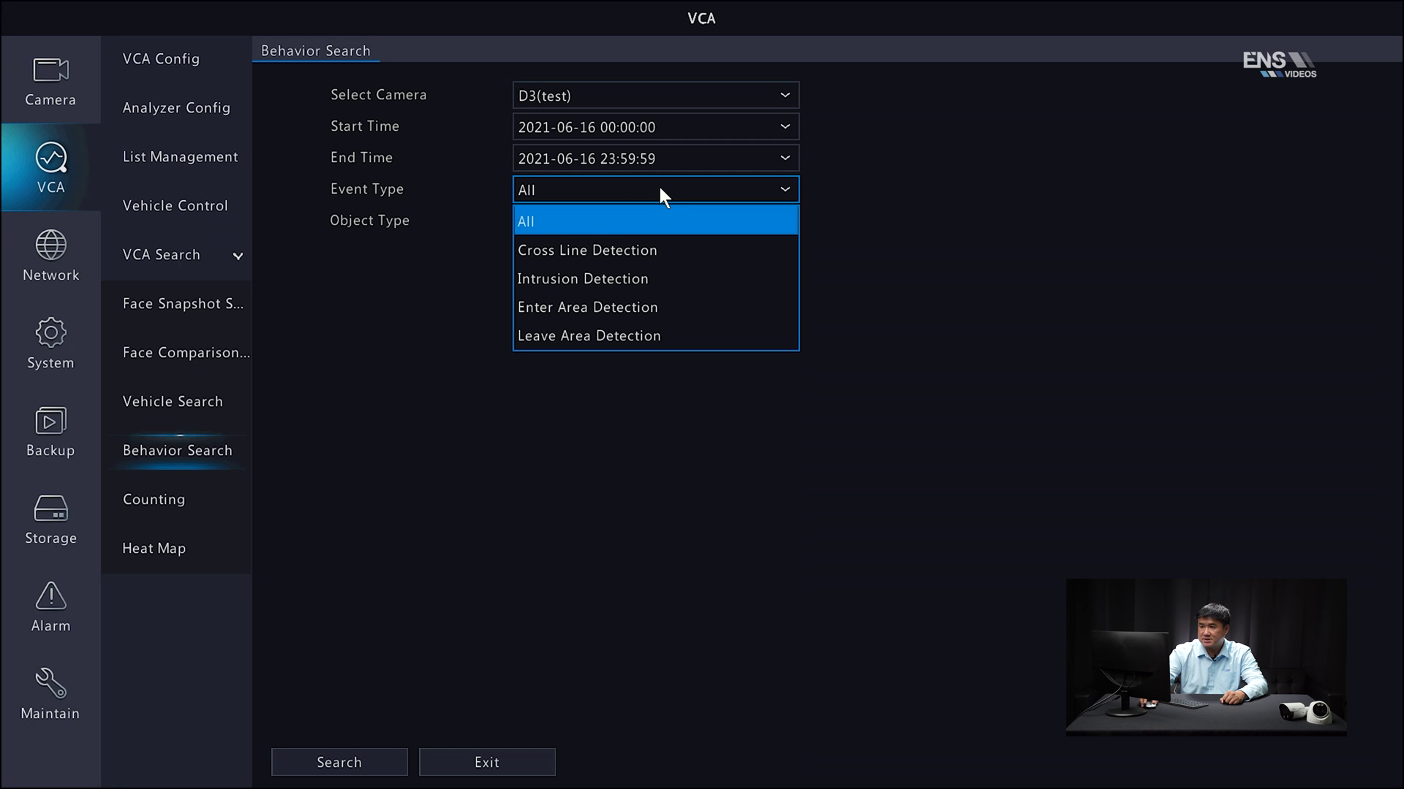
pyautogui.click(625, 246)
pyautogui.click(363, 760)
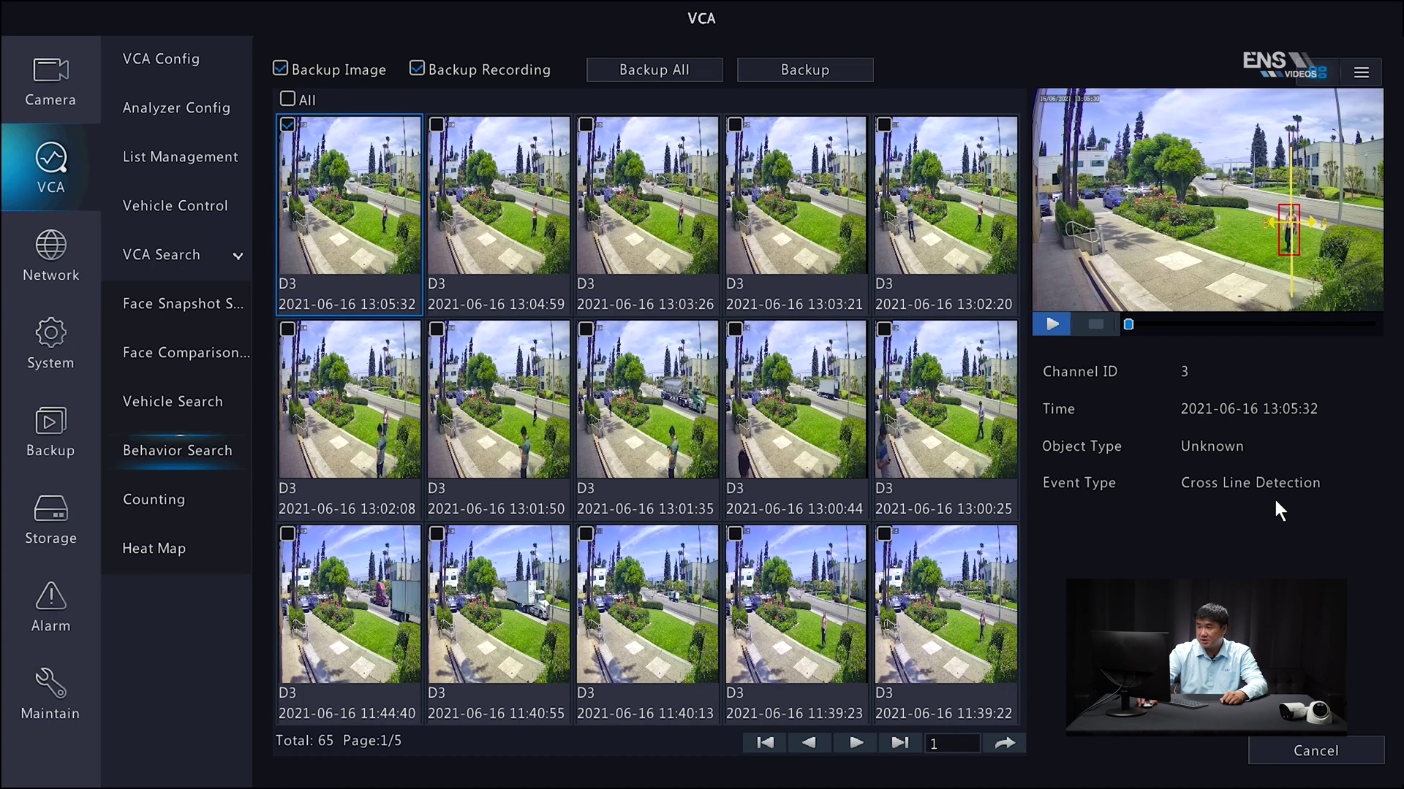
pyautogui.click(1053, 324)
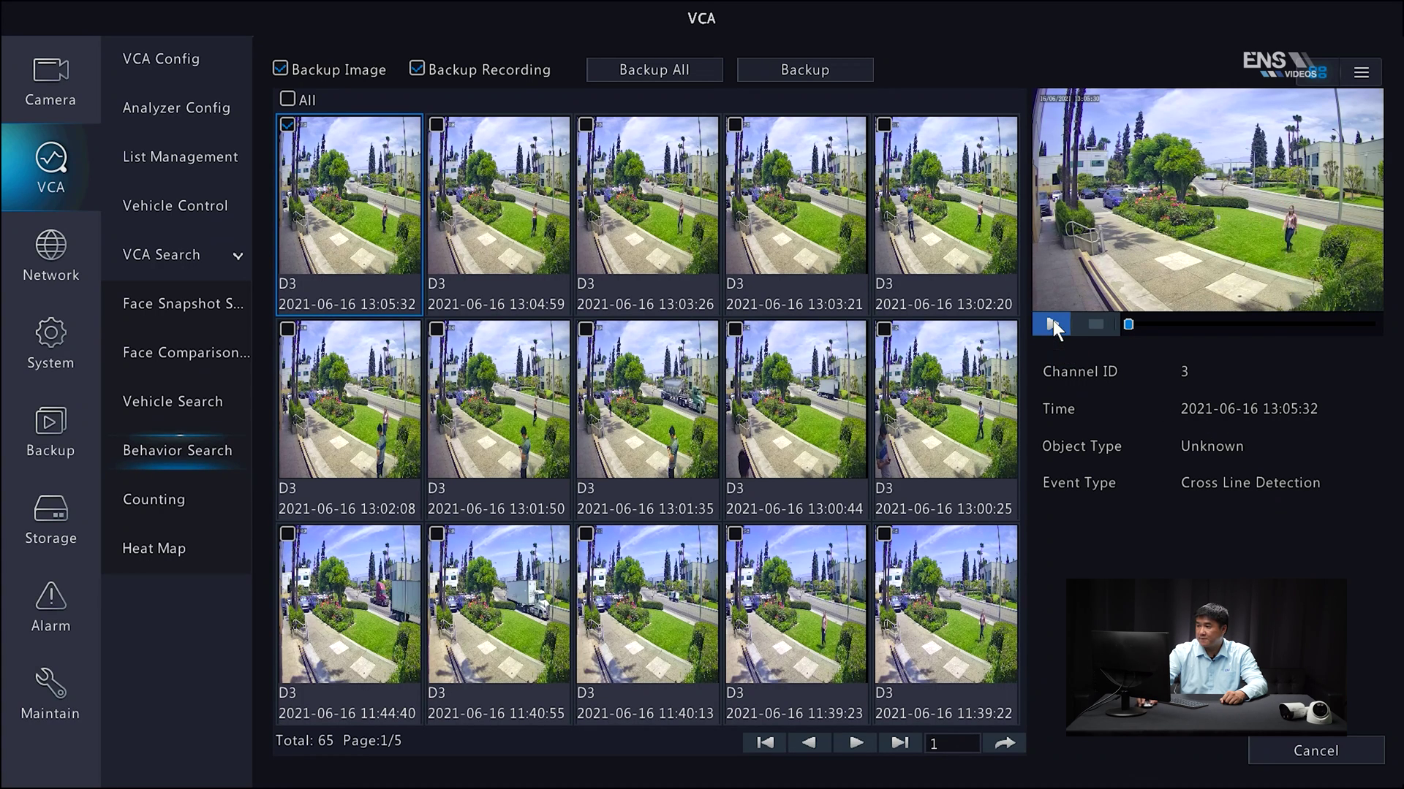